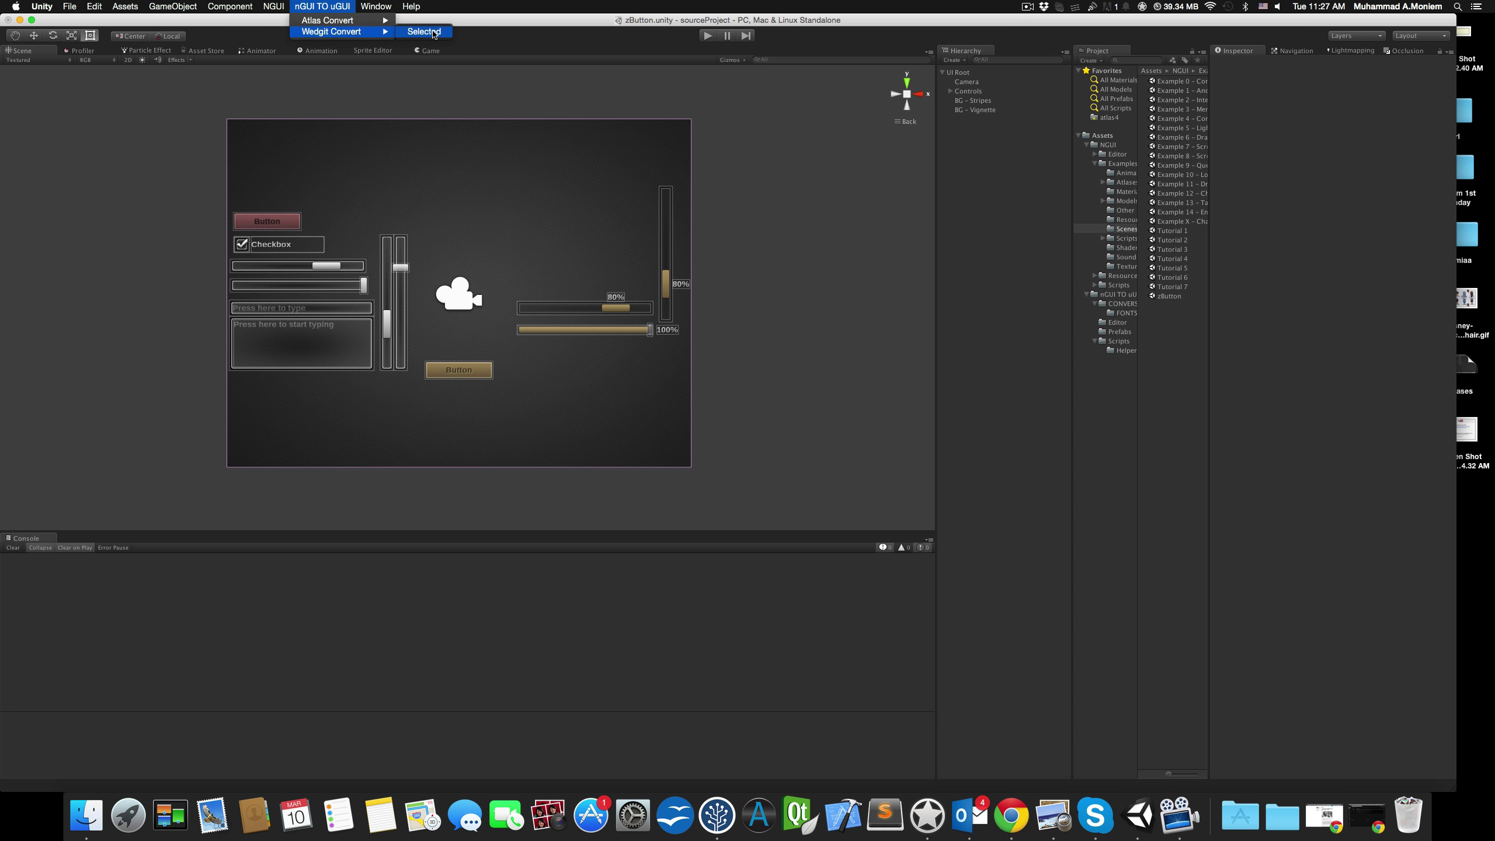
Open the Info file in the nGUI TO uGUI folder to read the usage instructions
{"action": "left_click", "coordinate": [434, 33]}
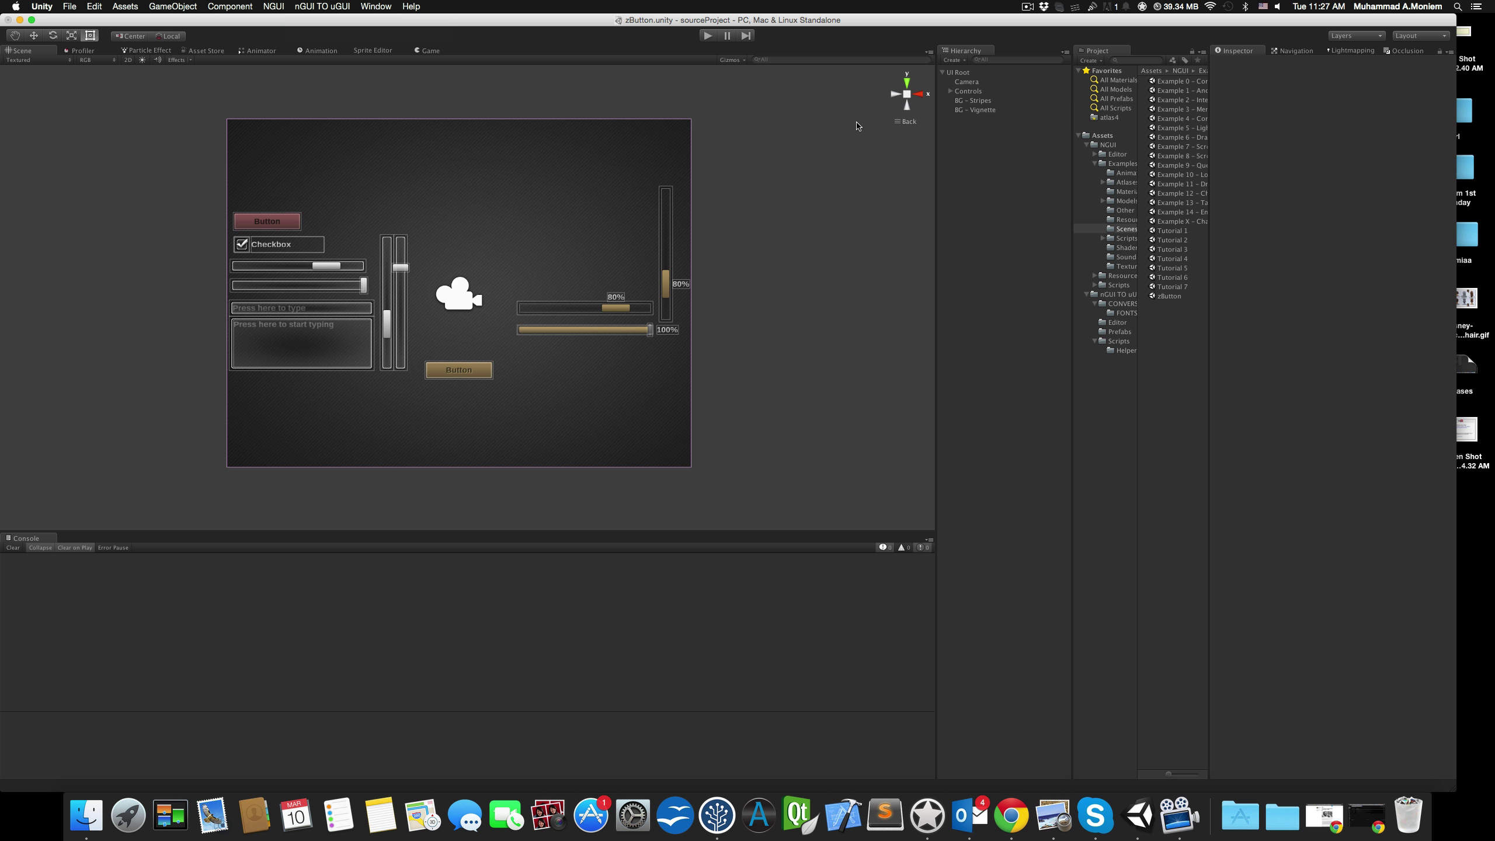
{"action": "left_click", "coordinate": [1108, 144]}
{"action": "left_click", "coordinate": [1102, 135]}
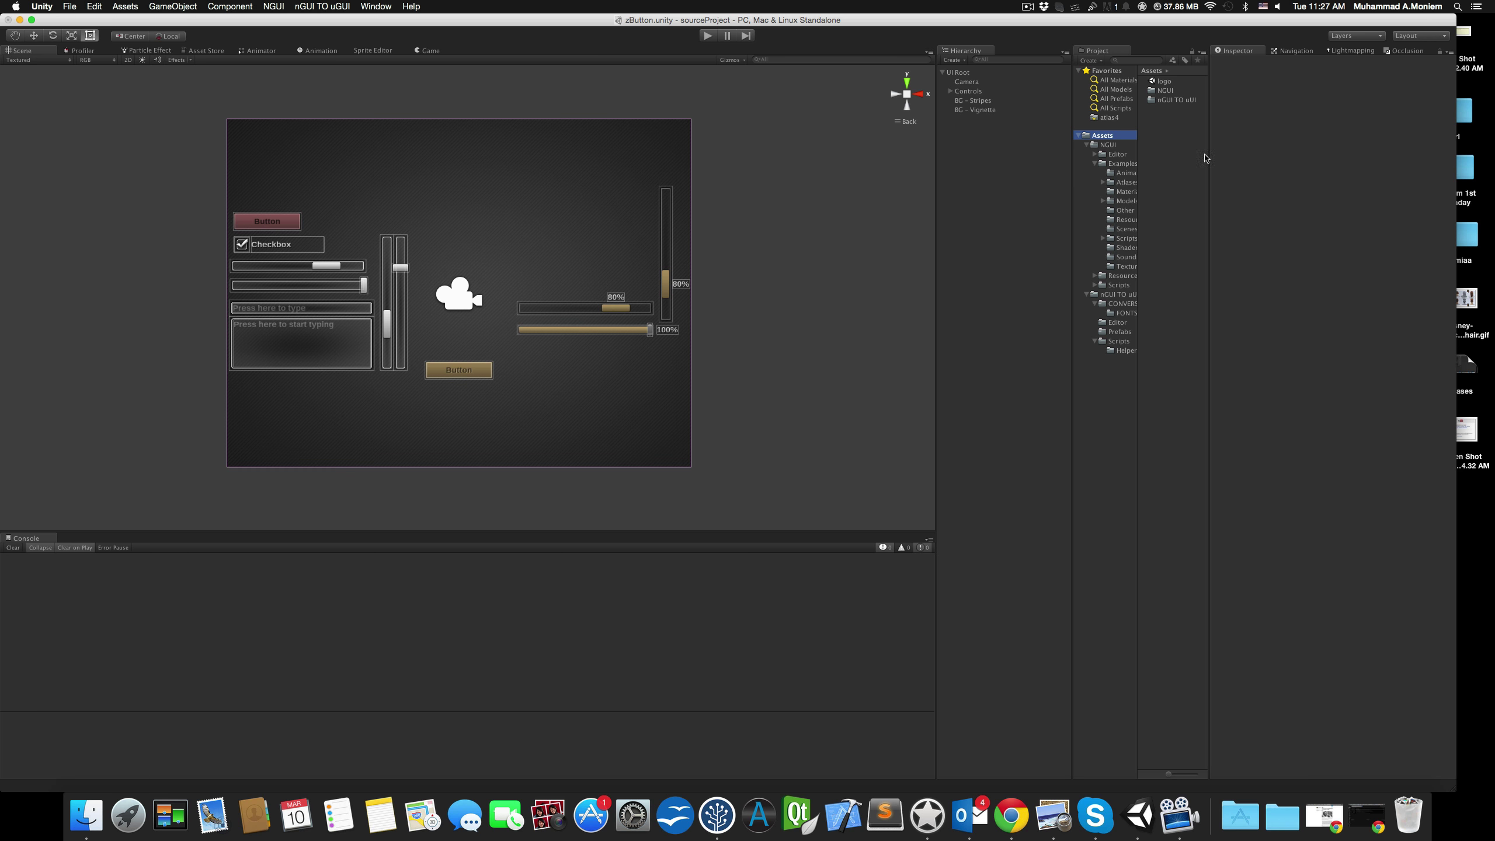
{"action": "double_click", "coordinate": [1175, 99]}
{"action": "left_click", "coordinate": [1164, 100]}
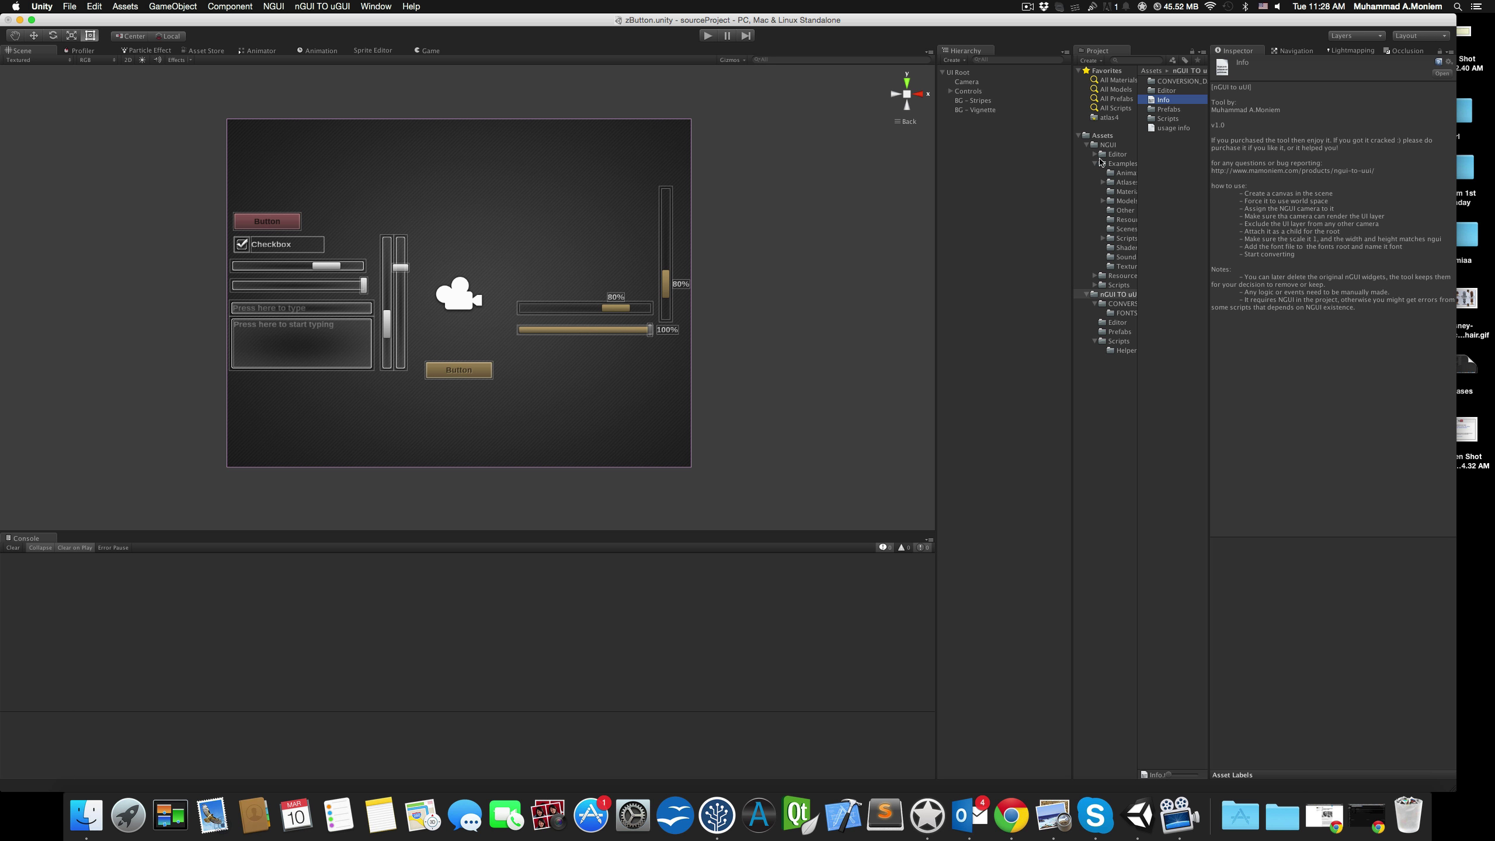
Browse the conversion data's FONTS folder and inspect the font used by the Simple Button's label
{"action": "left_click", "coordinate": [1124, 304]}
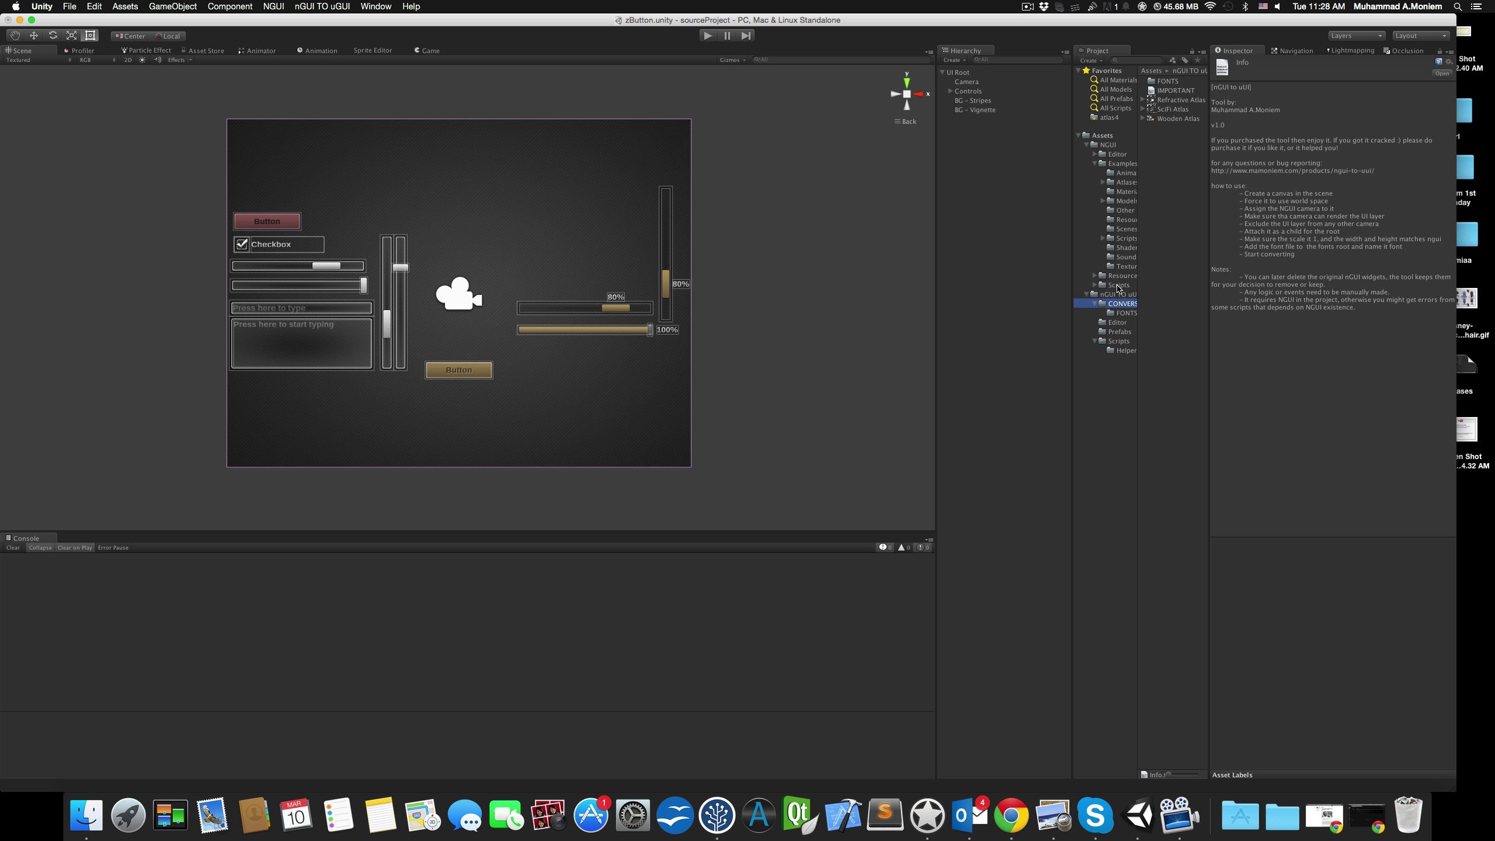
{"action": "left_click", "coordinate": [1123, 313]}
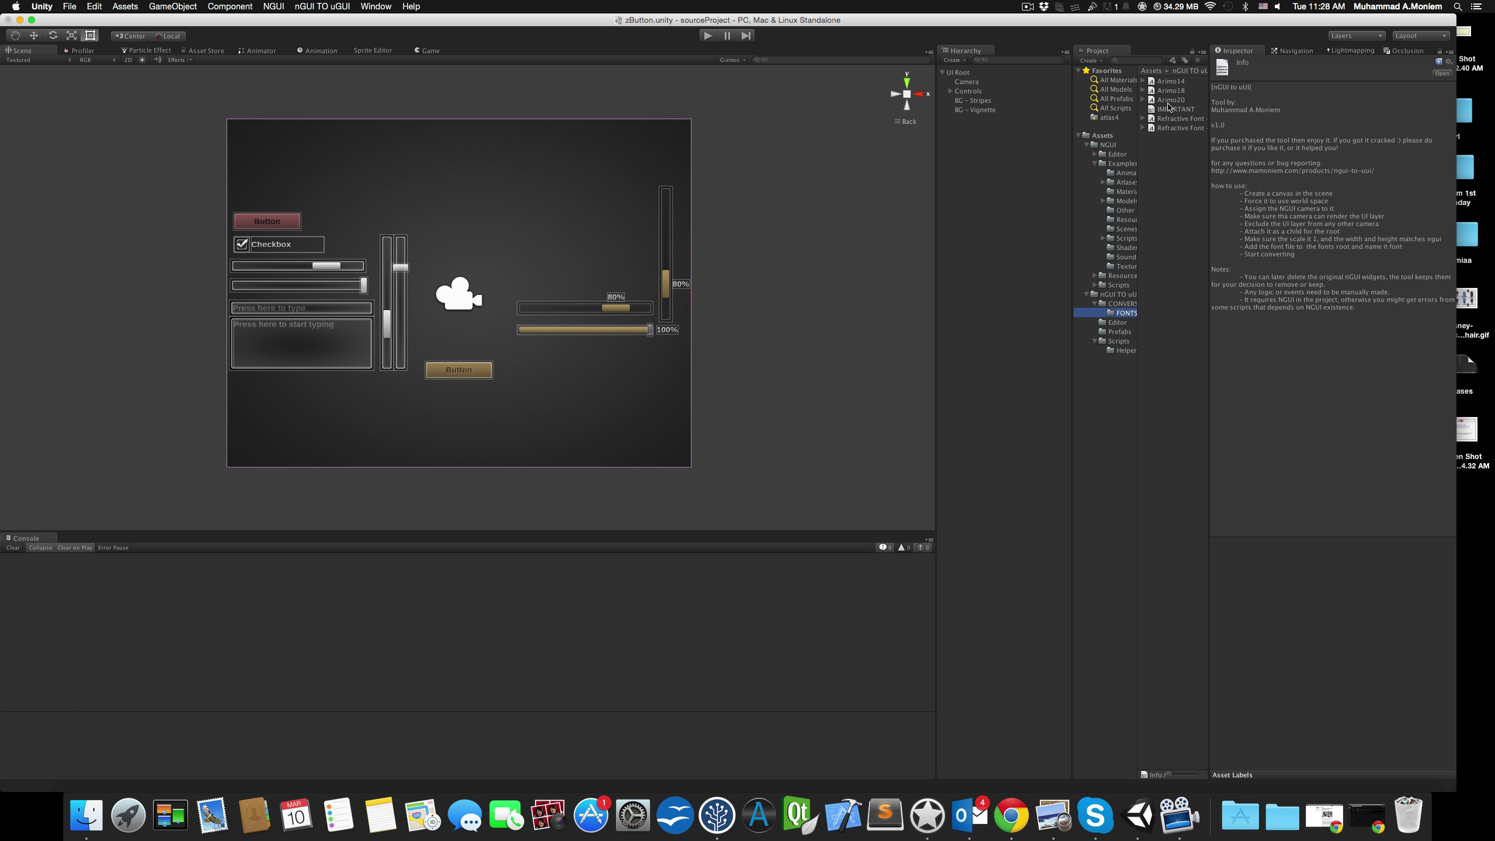
{"action": "left_click", "coordinate": [266, 224]}
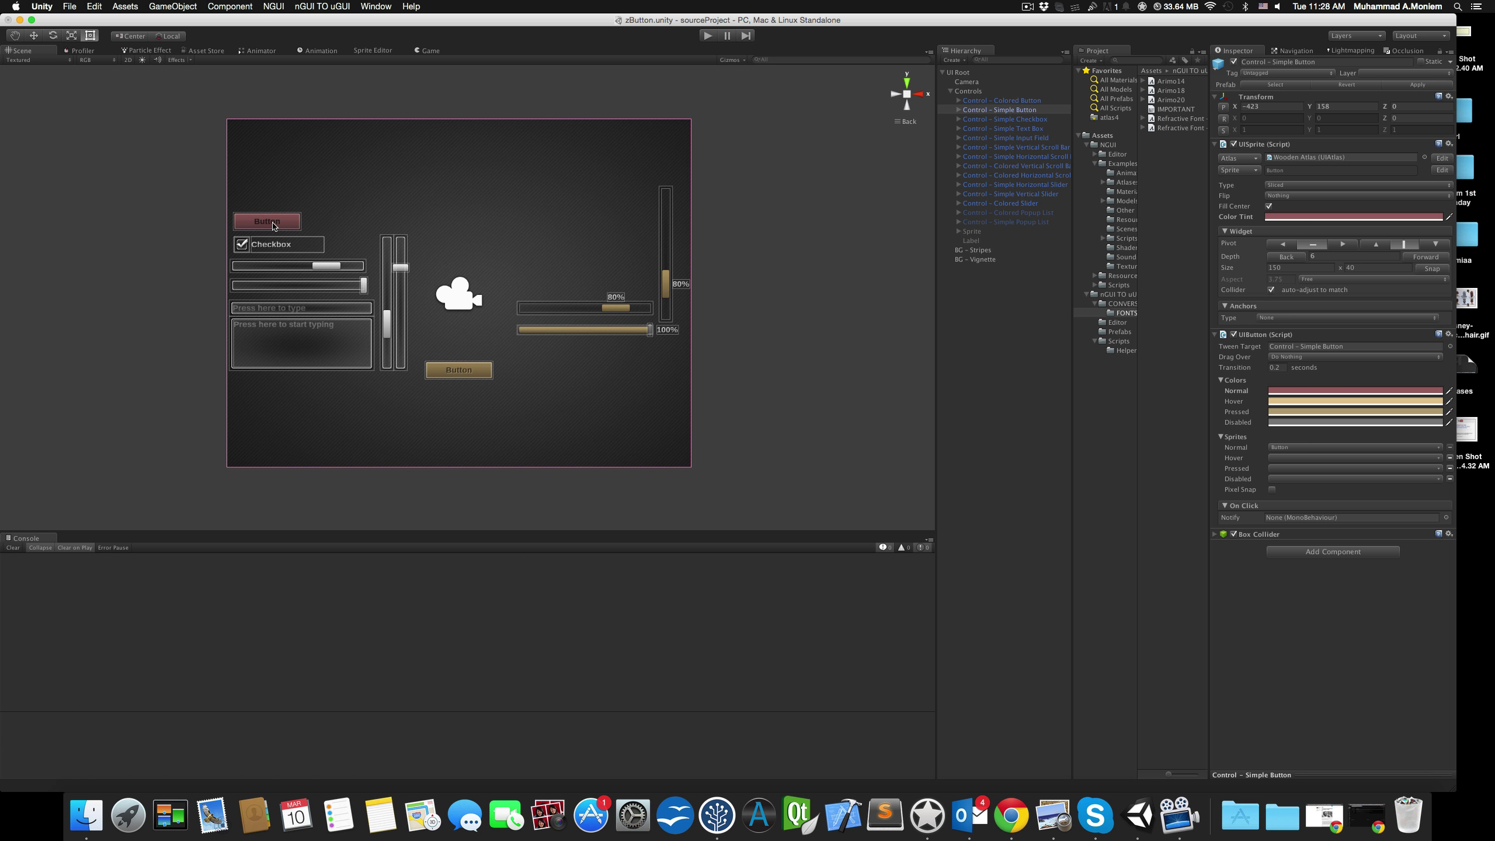
{"action": "left_click", "coordinate": [958, 109]}
{"action": "left_click", "coordinate": [979, 119]}
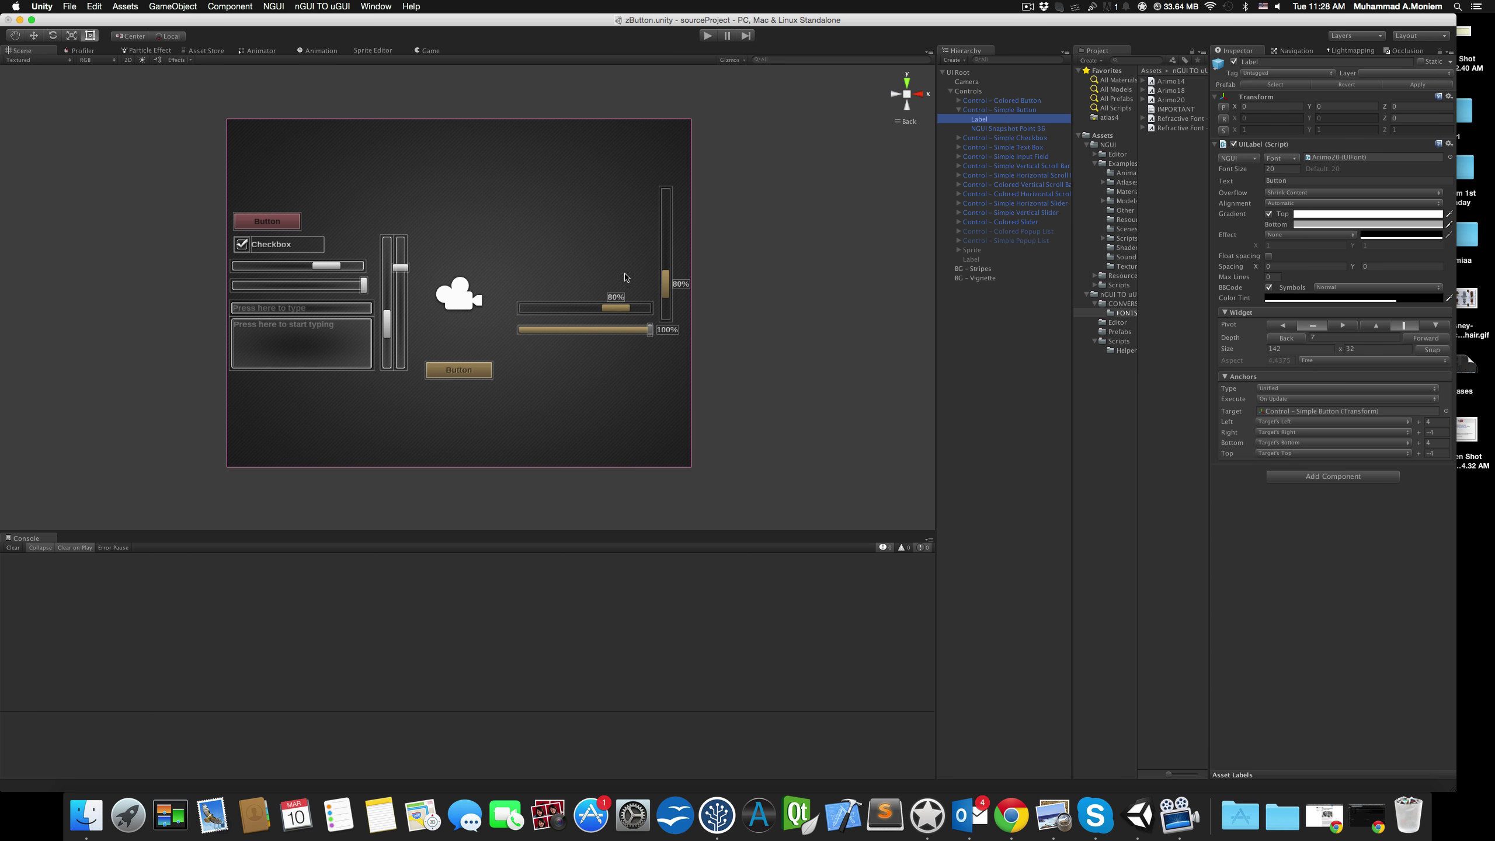
Inspect the font of the Simple Text Box's label, then collapse both controls and clear the selection
{"action": "left_click", "coordinate": [300, 325]}
{"action": "left_click", "coordinate": [302, 327]}
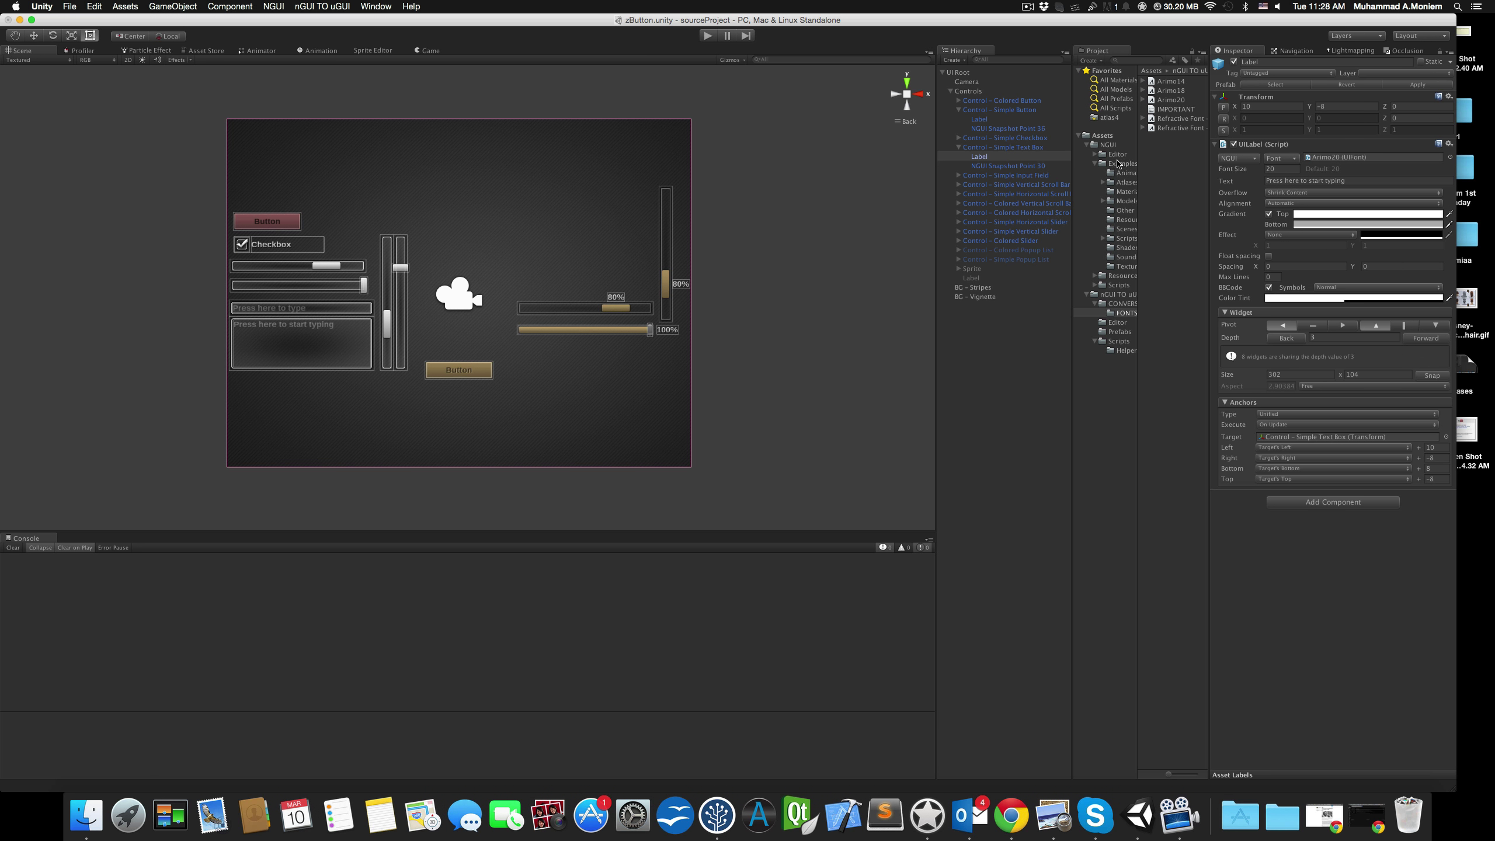
{"action": "left_click", "coordinate": [959, 147]}
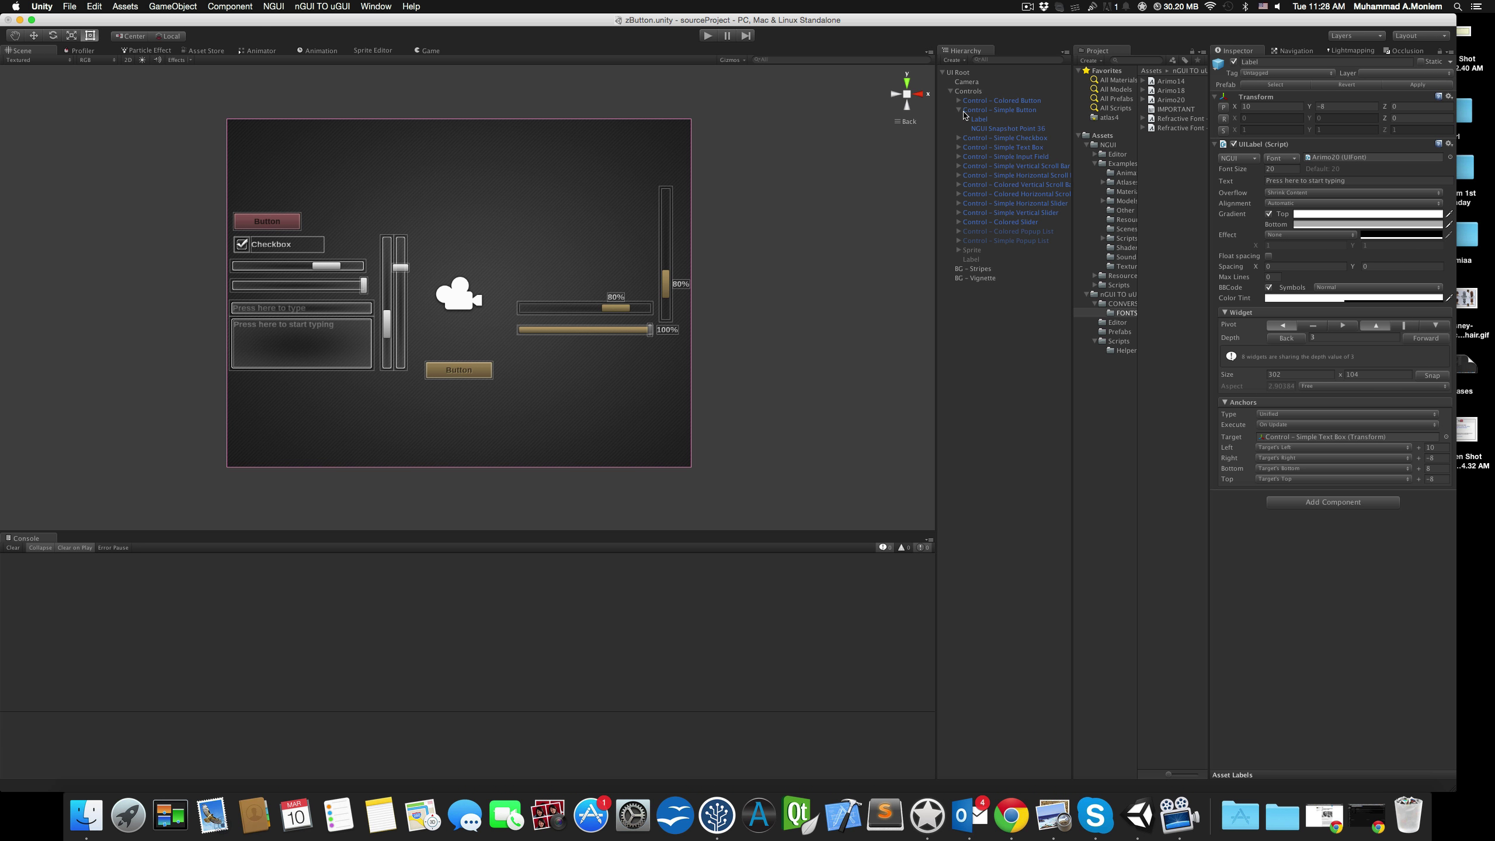
{"action": "left_click", "coordinate": [959, 109]}
{"action": "left_click", "coordinate": [961, 332]}
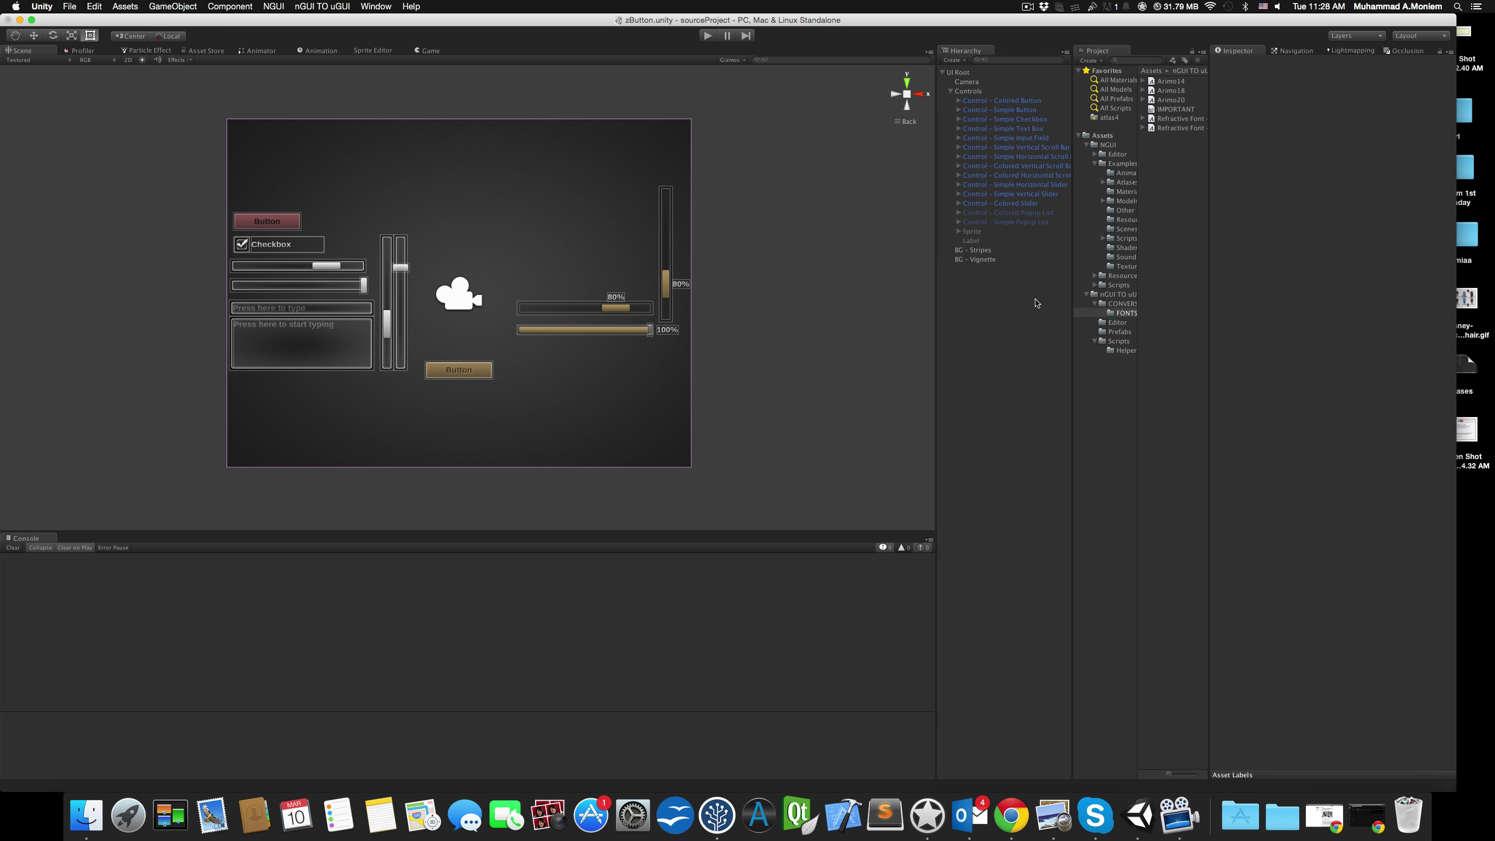
Create a new UI Canvas in the scene
{"action": "left_click", "coordinate": [162, 7]}
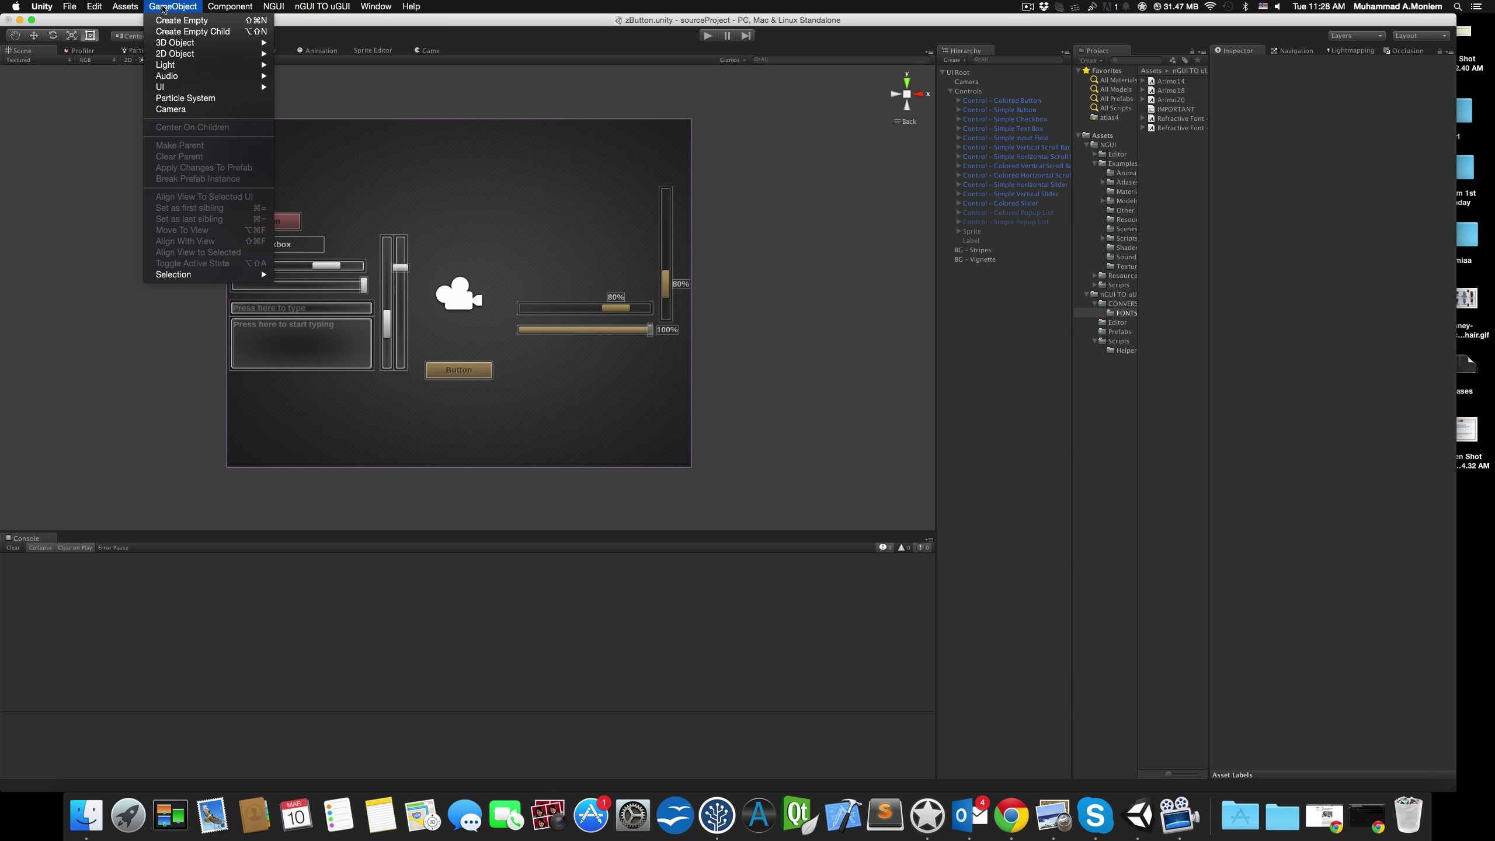
{"action": "mouse_move", "coordinate": [176, 86]}
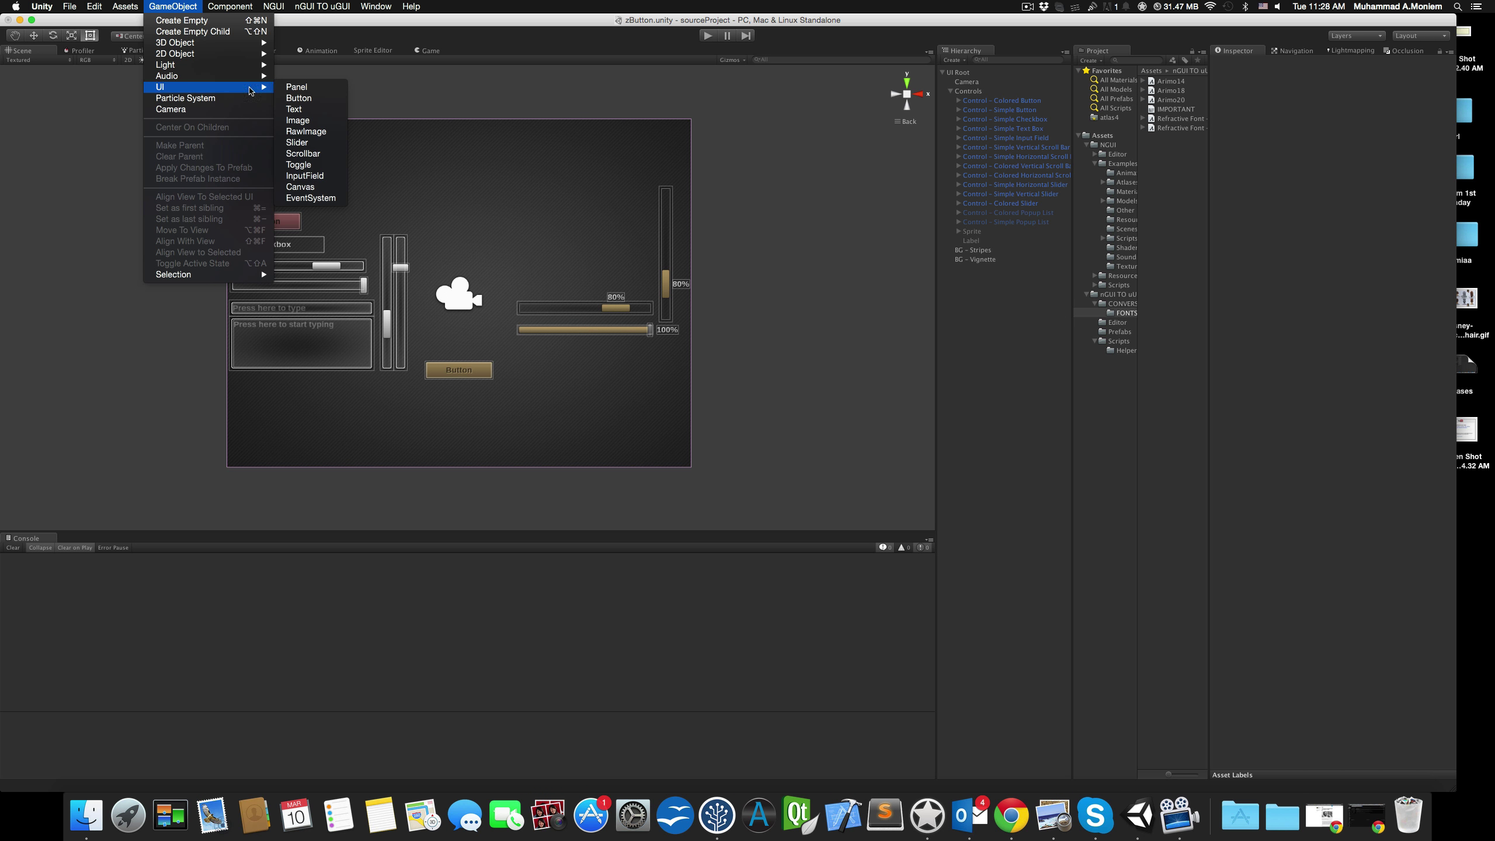
{"action": "left_click", "coordinate": [300, 188]}
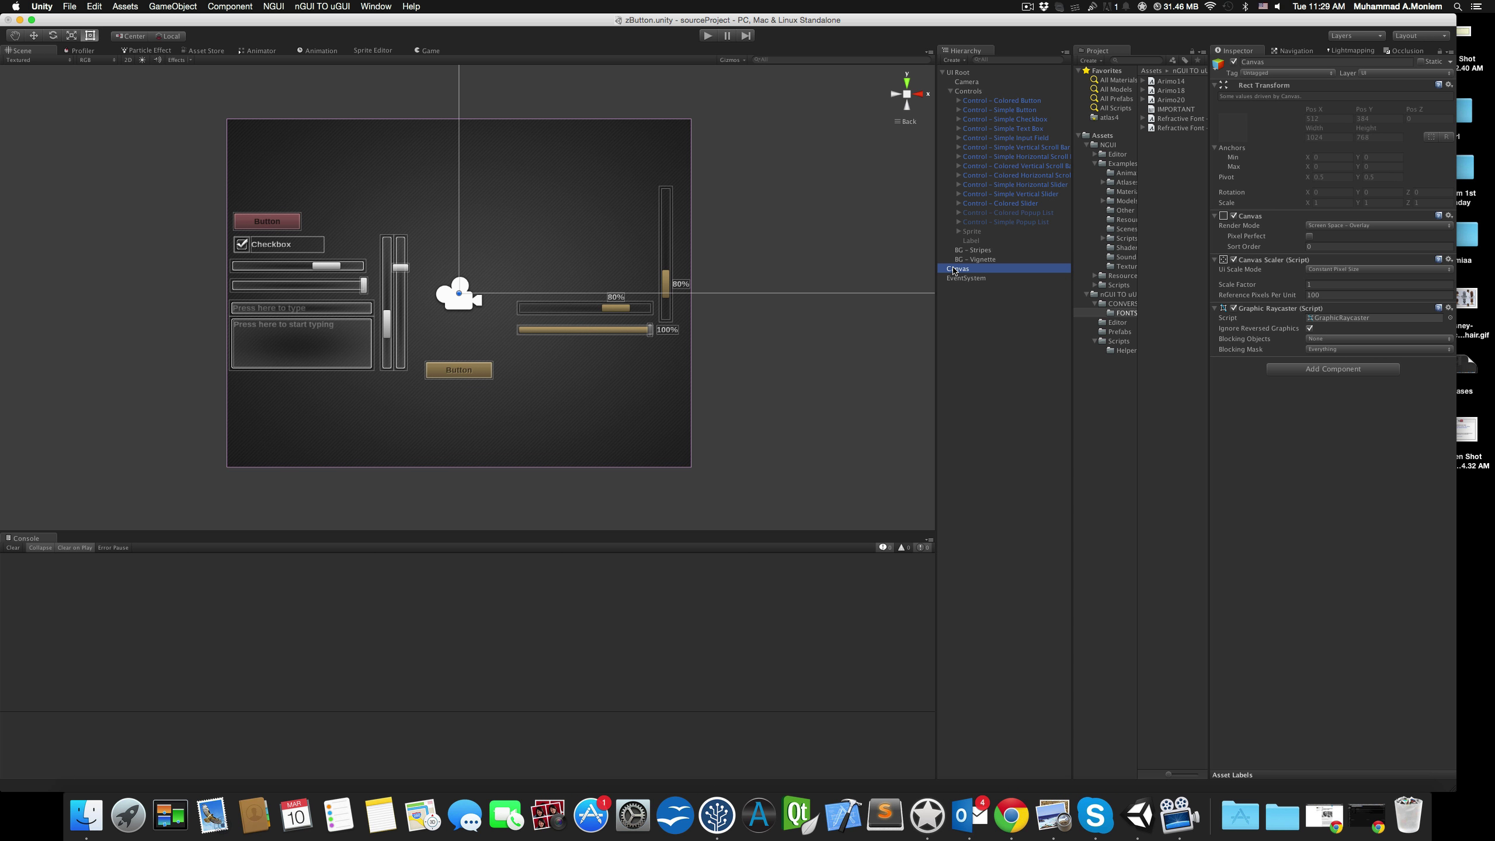
Set the Canvas render mode to World Space and assign the UI Root's Camera as its event camera
{"action": "left_click", "coordinate": [1357, 226]}
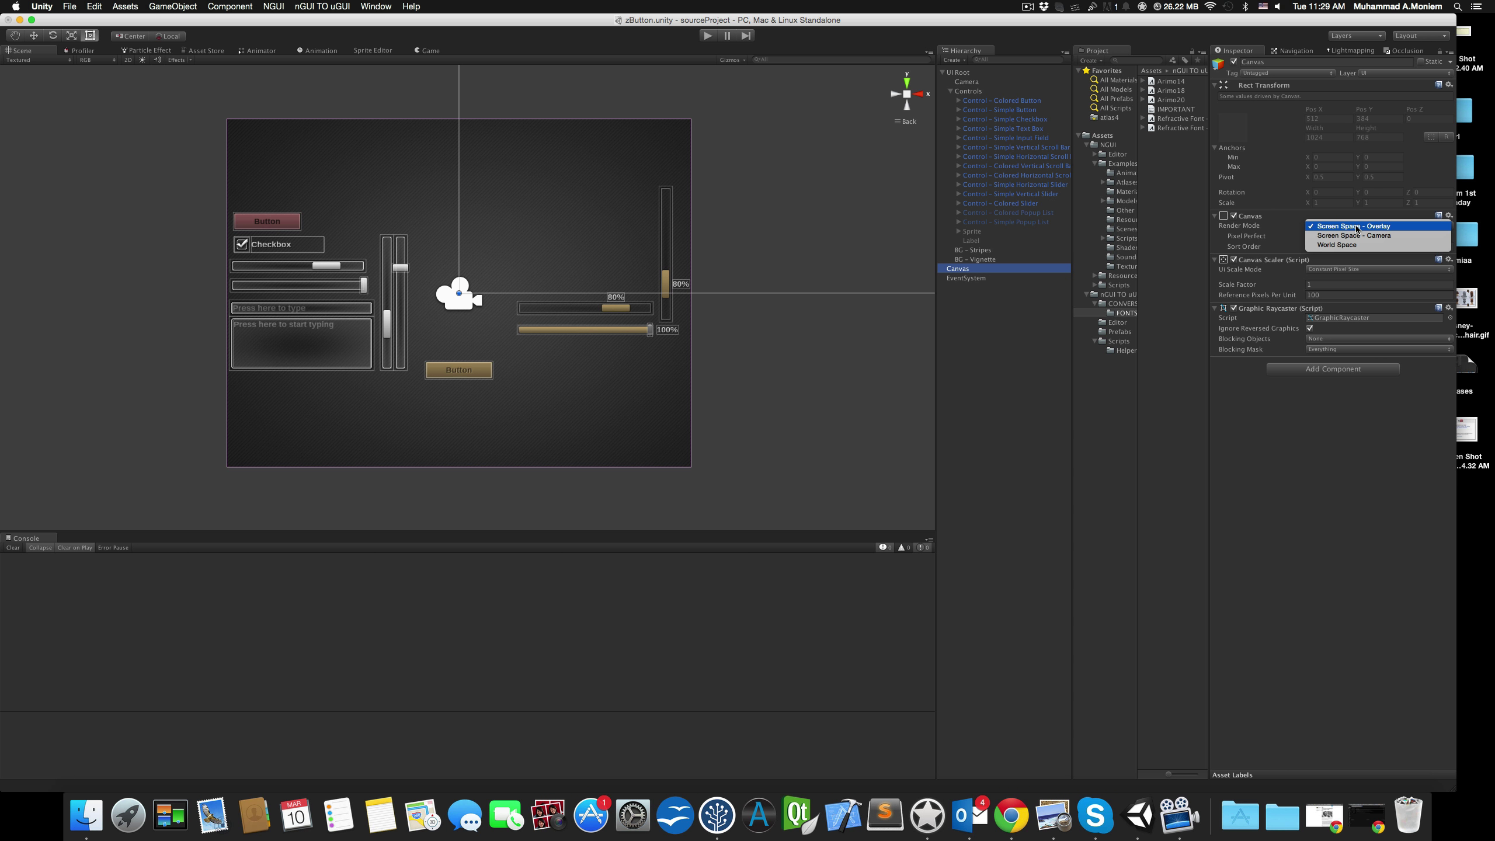
{"action": "left_click", "coordinate": [1359, 246]}
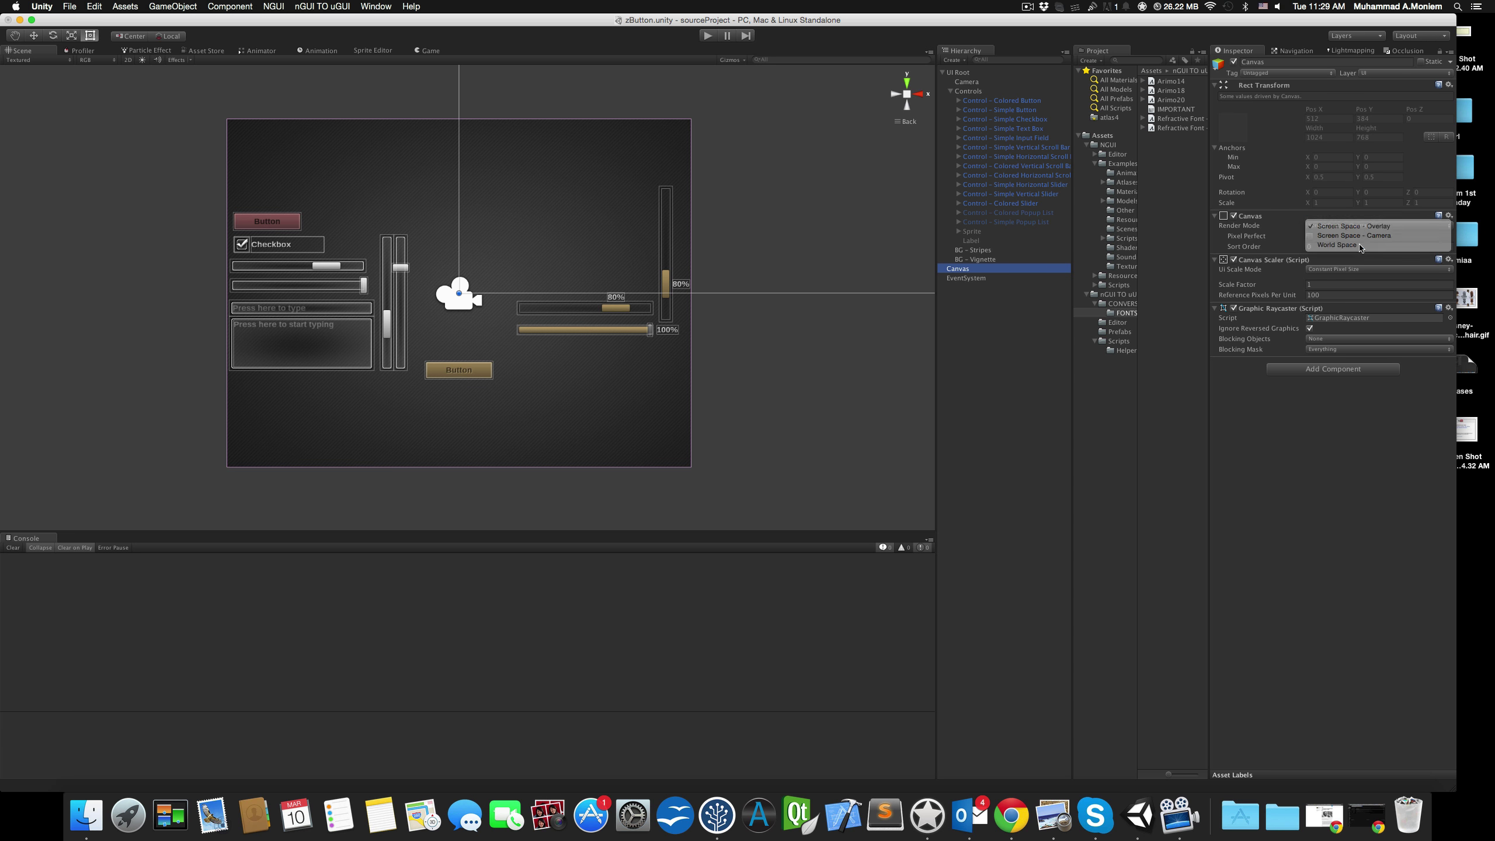
{"action": "left_click_drag", "start_coordinate": [970, 85], "coordinate": [1322, 225]}
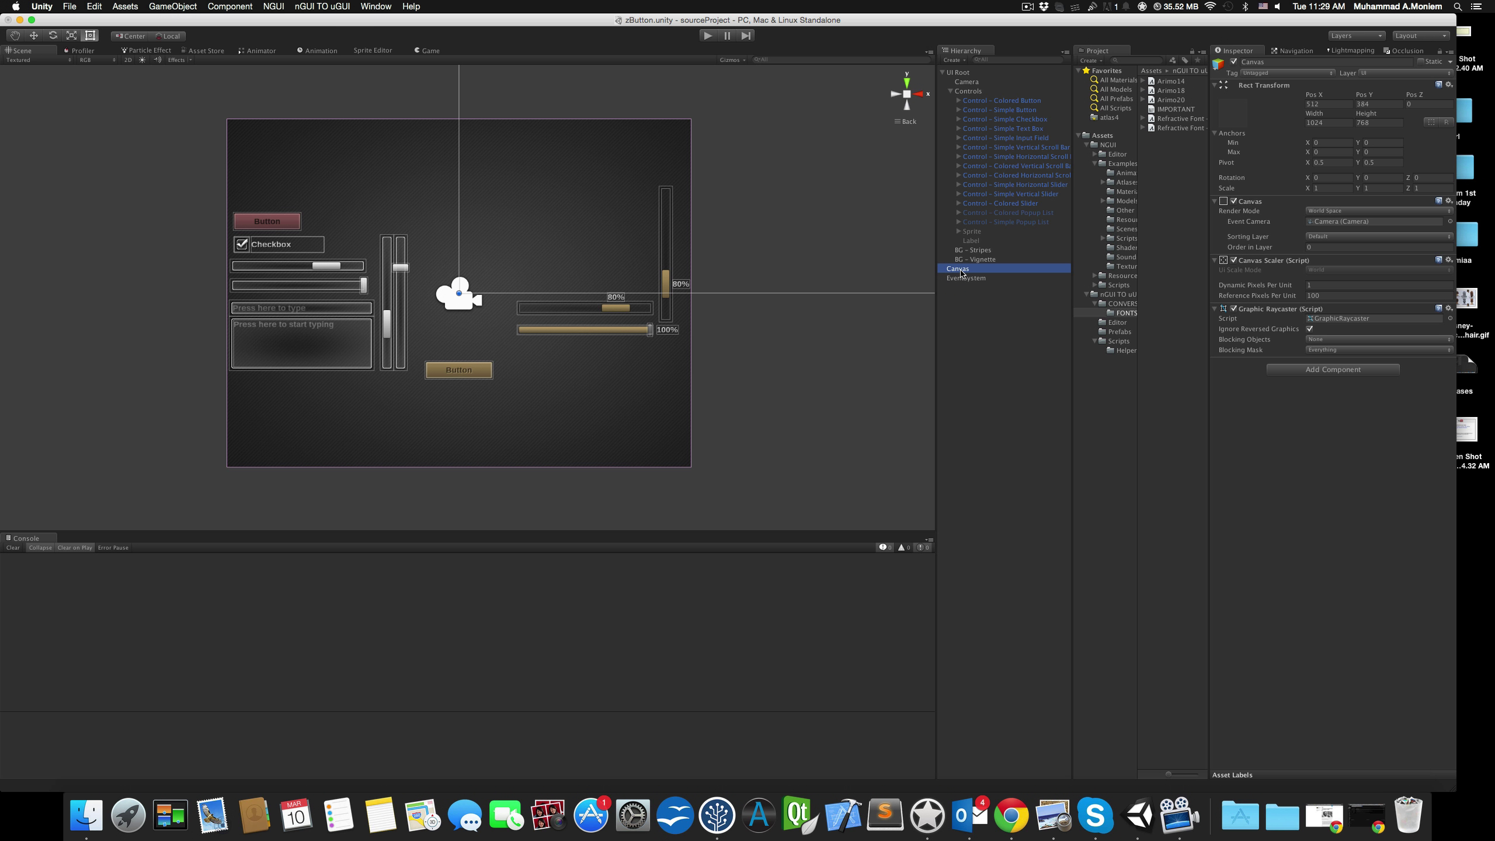
Make the Canvas a child of UI Root and set its scale to 1 on the X, Y and Z axes
{"action": "left_click_drag", "start_coordinate": [961, 274], "coordinate": [962, 73]}
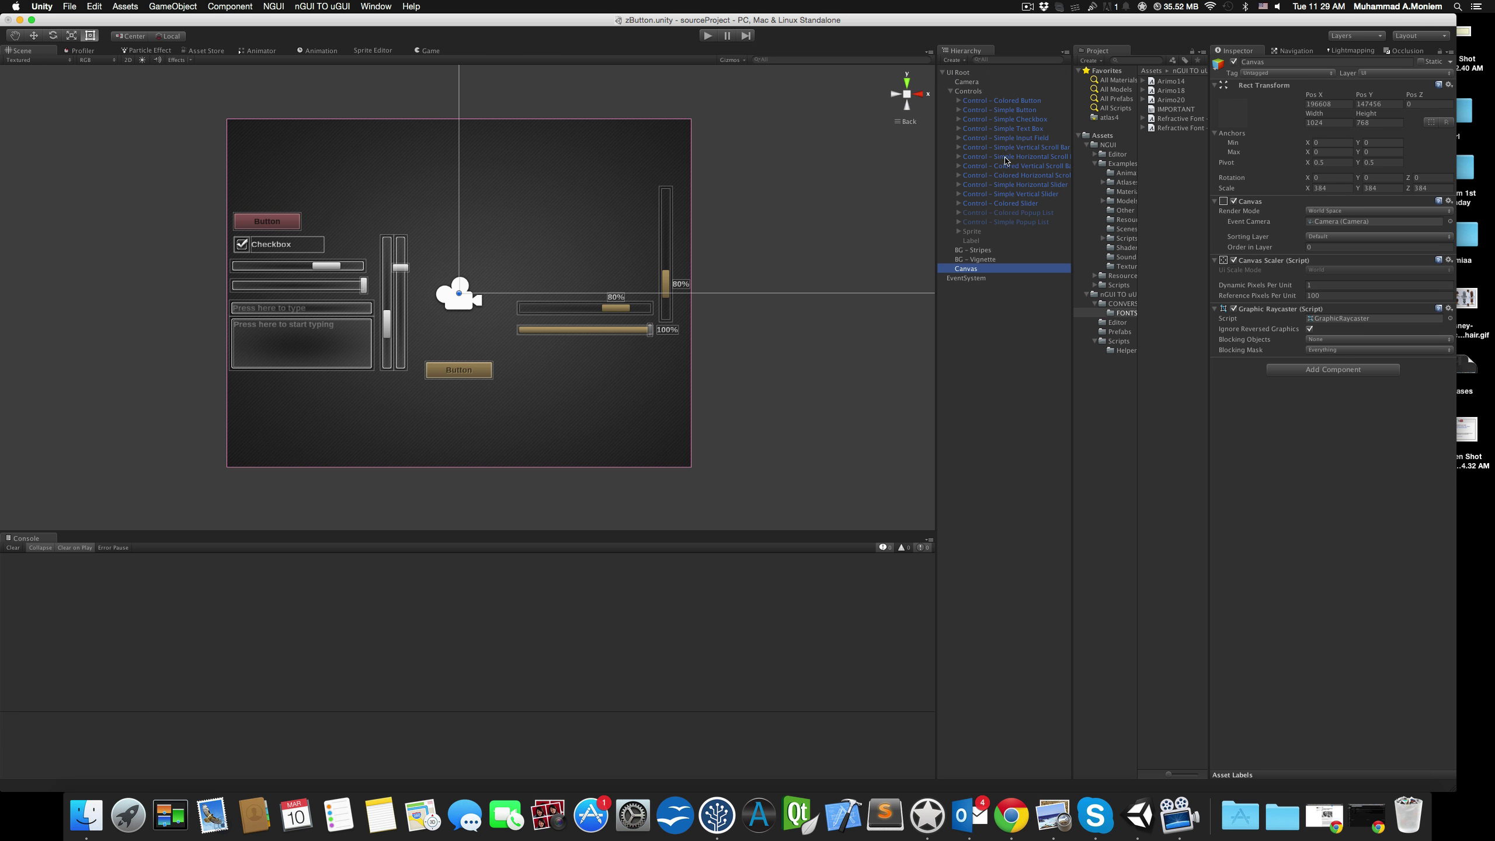
{"action": "left_click", "coordinate": [951, 91]}
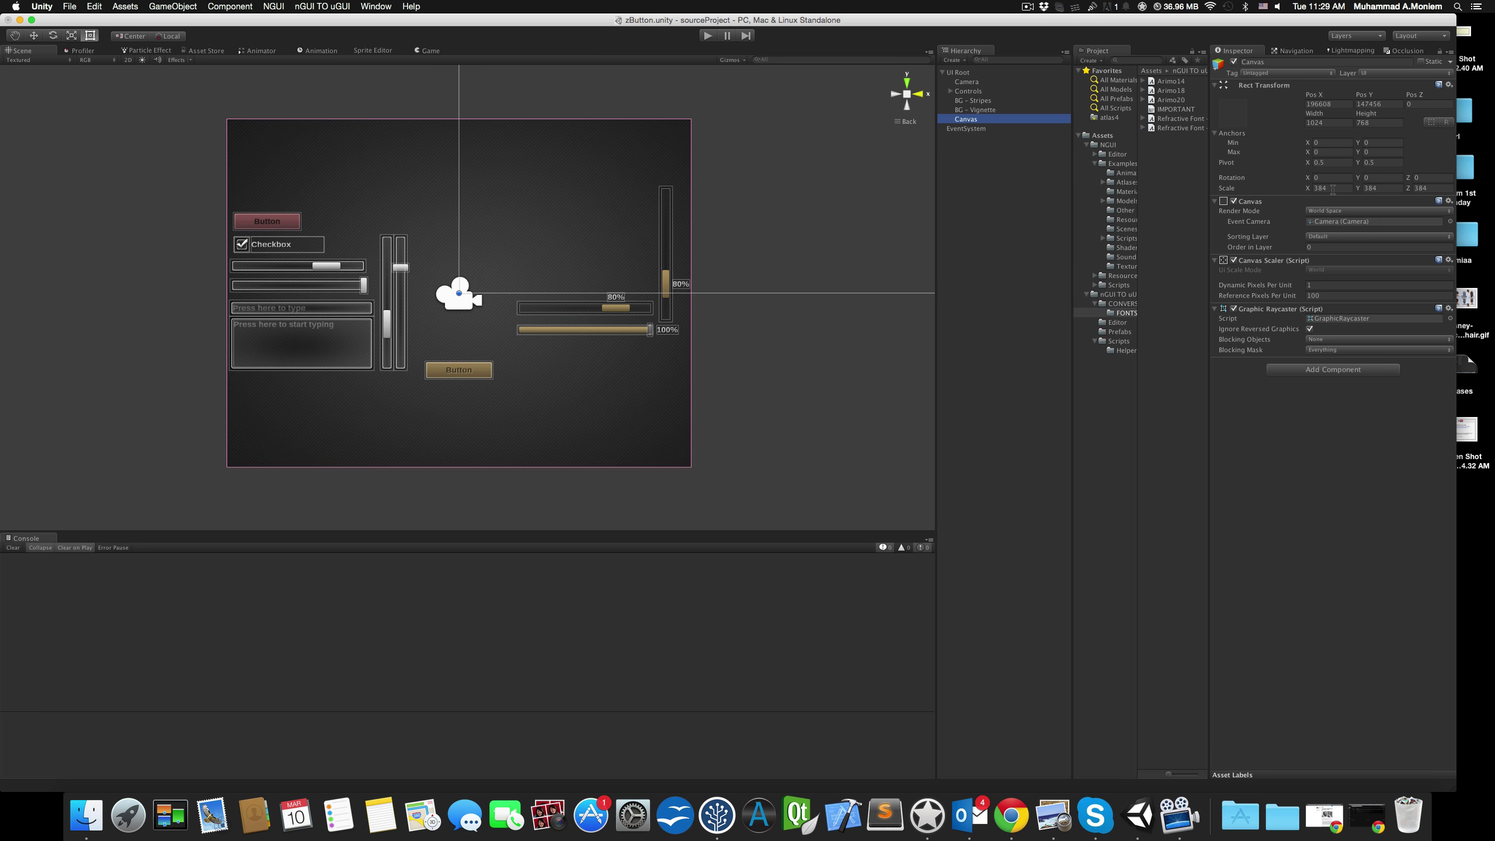
{"action": "left_click", "coordinate": [1315, 188]}
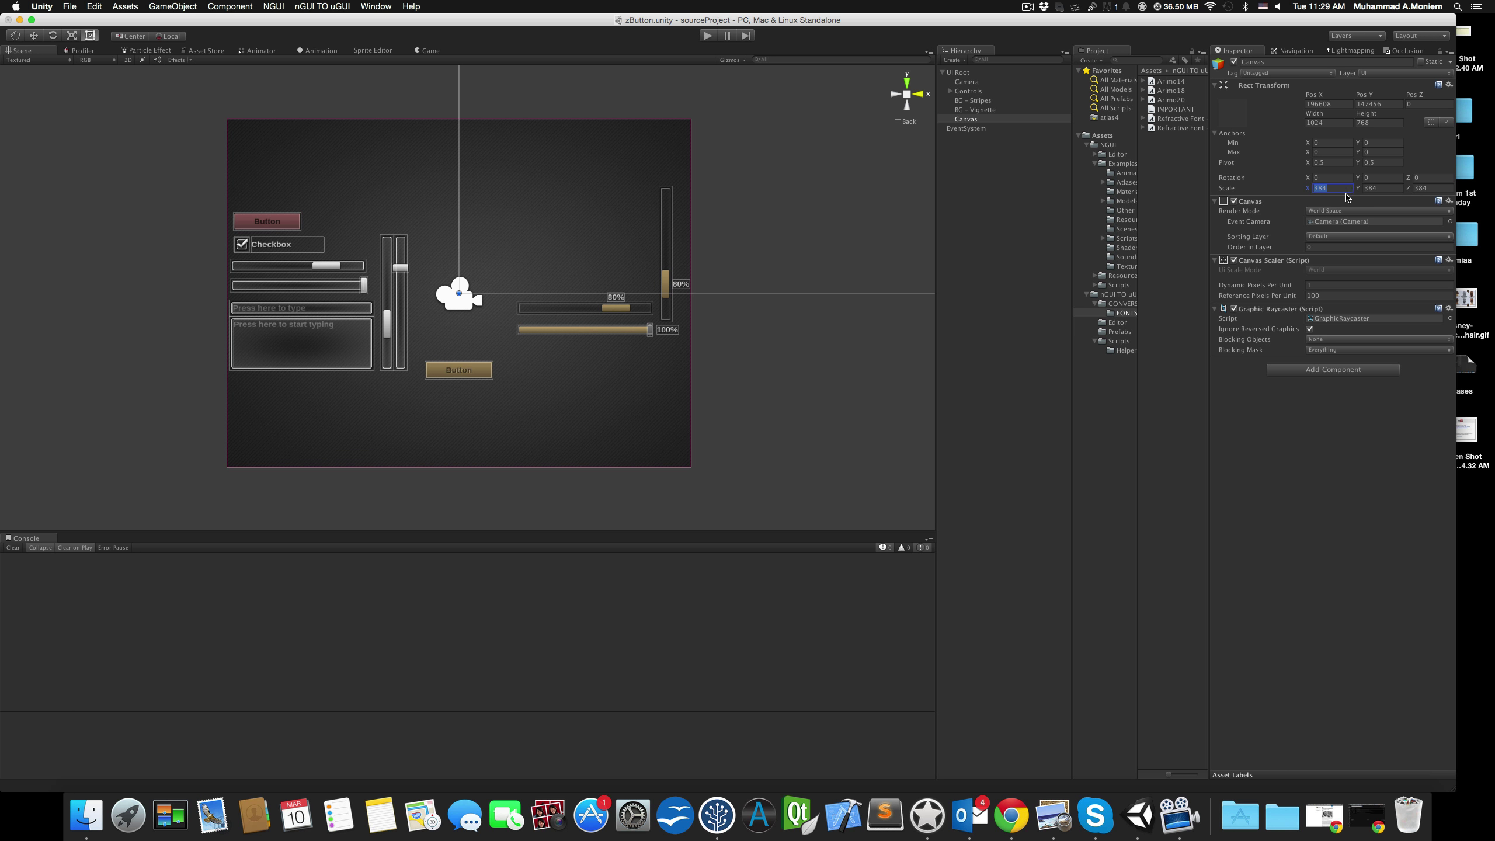
{"action": "type", "text": "1"}
{"action": "key", "text": "Tab"}
{"action": "type", "text": "1"}
{"action": "left_click", "coordinate": [1429, 189]}
{"action": "type", "text": "1"}
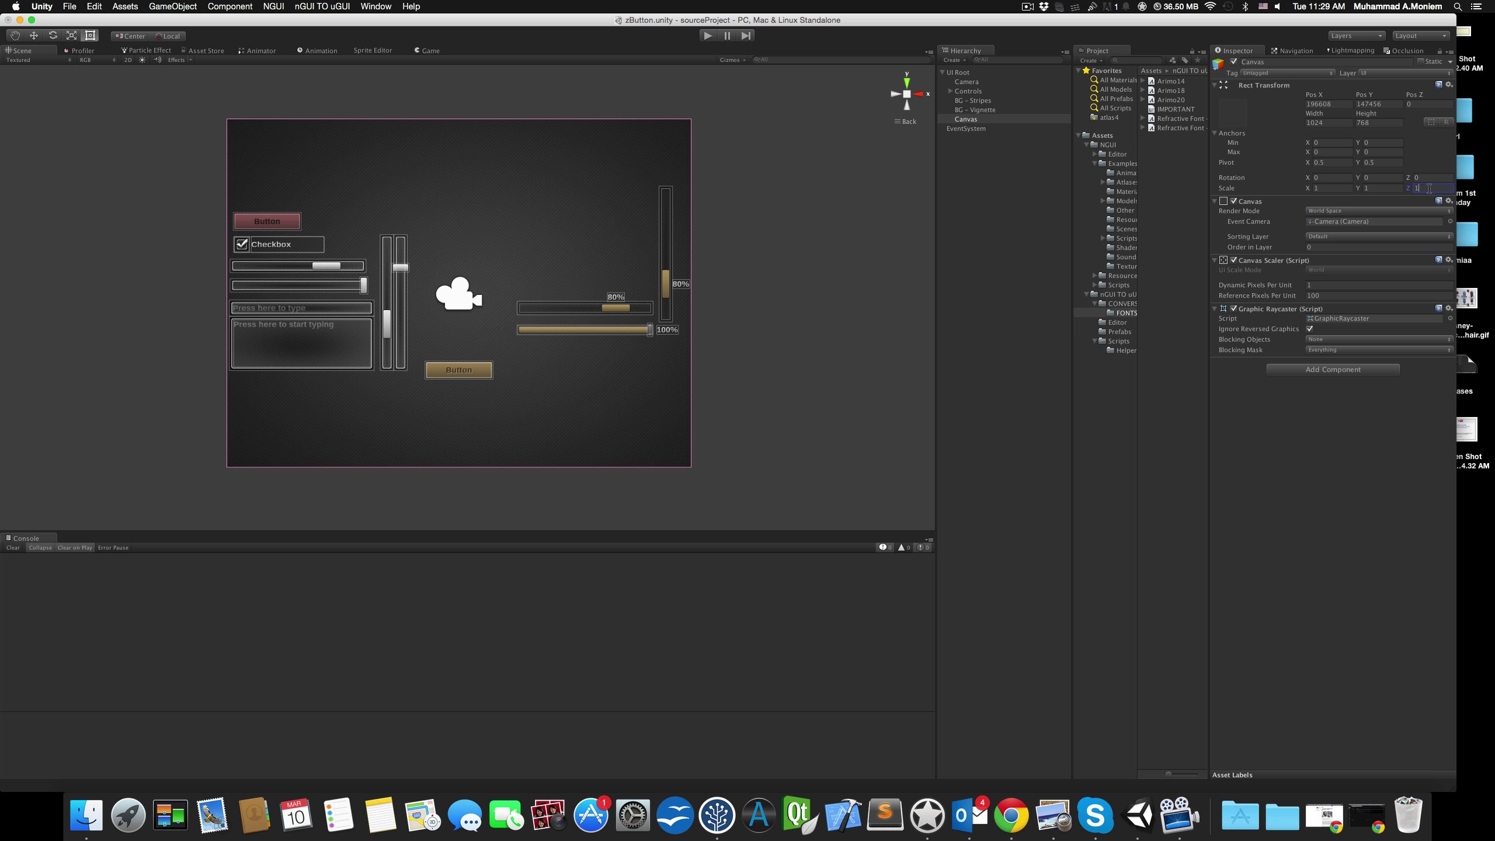
Set the Canvas position to 0 on both X and Y
{"action": "left_click", "coordinate": [1331, 104]}
{"action": "type", "text": "0"}
{"action": "left_click", "coordinate": [1384, 104]}
{"action": "type", "text": "0"}
{"action": "key", "text": "Tab"}
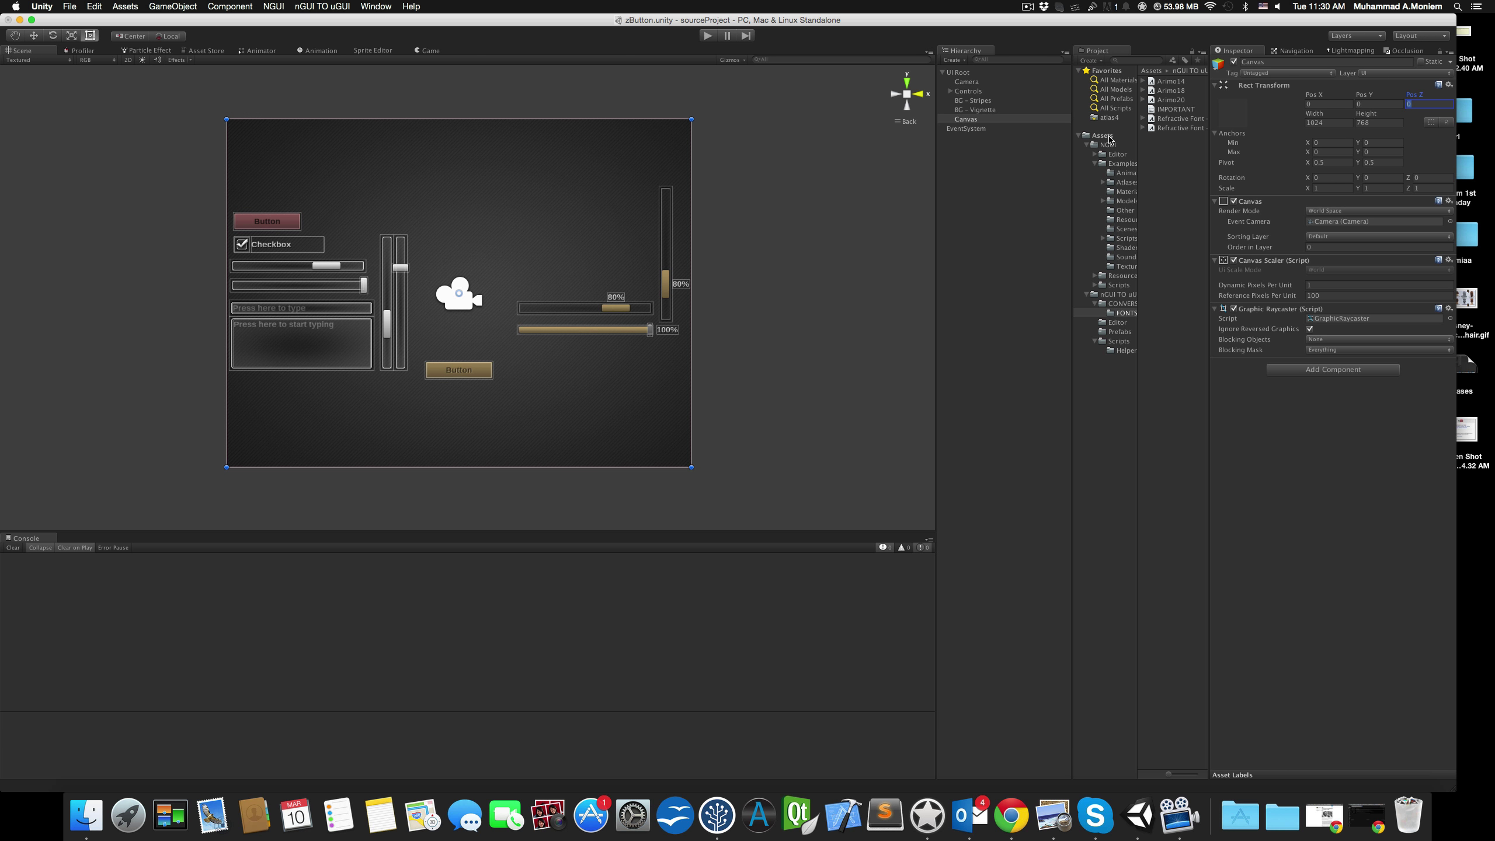
Reread the Info file's instructions and check which layers the Camera's culling mask includes
{"action": "left_click", "coordinate": [1117, 294]}
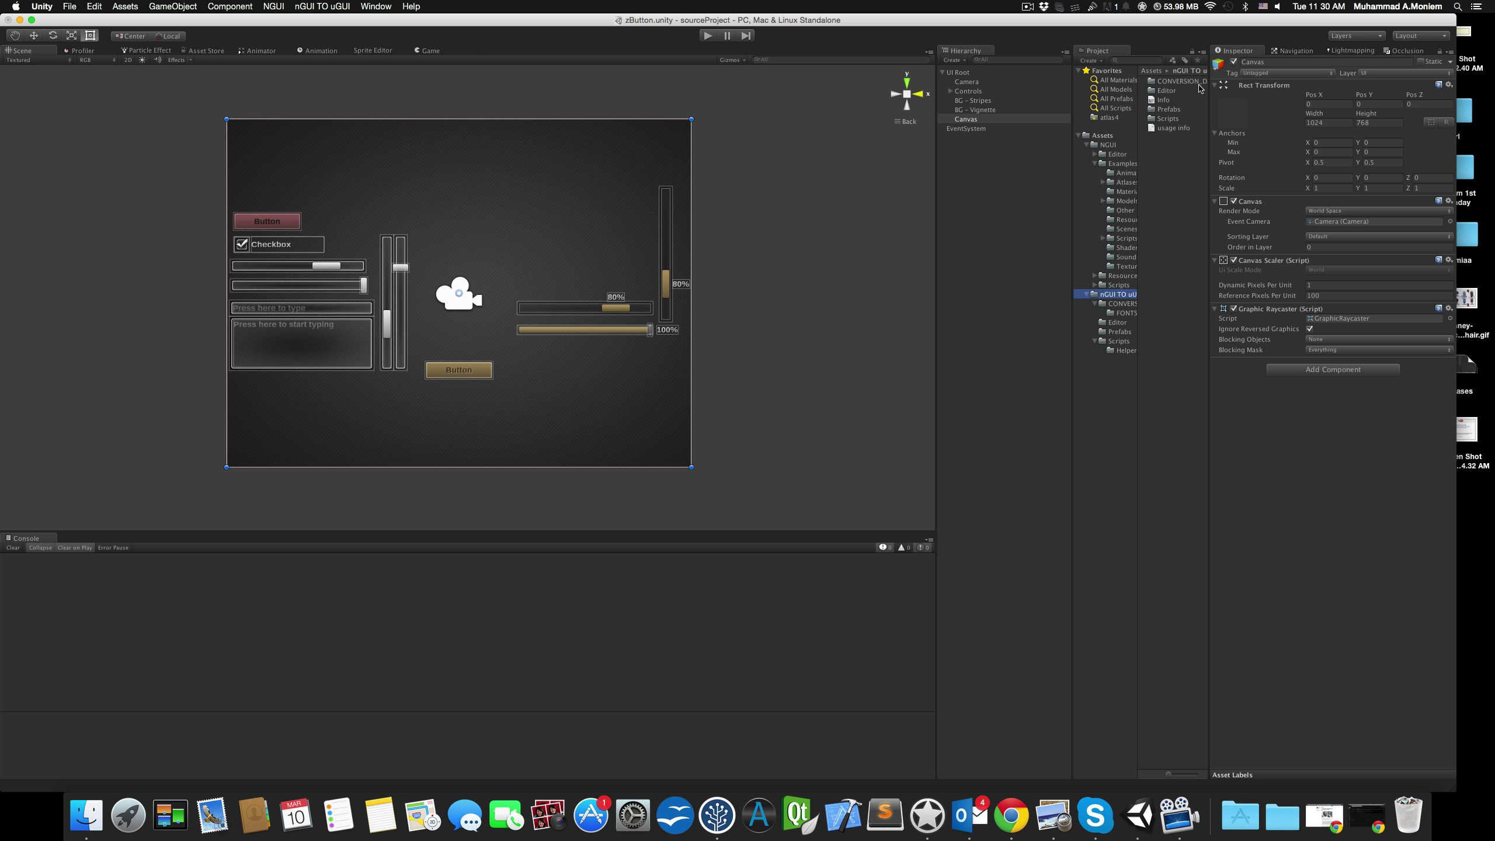
{"action": "left_click", "coordinate": [1165, 100]}
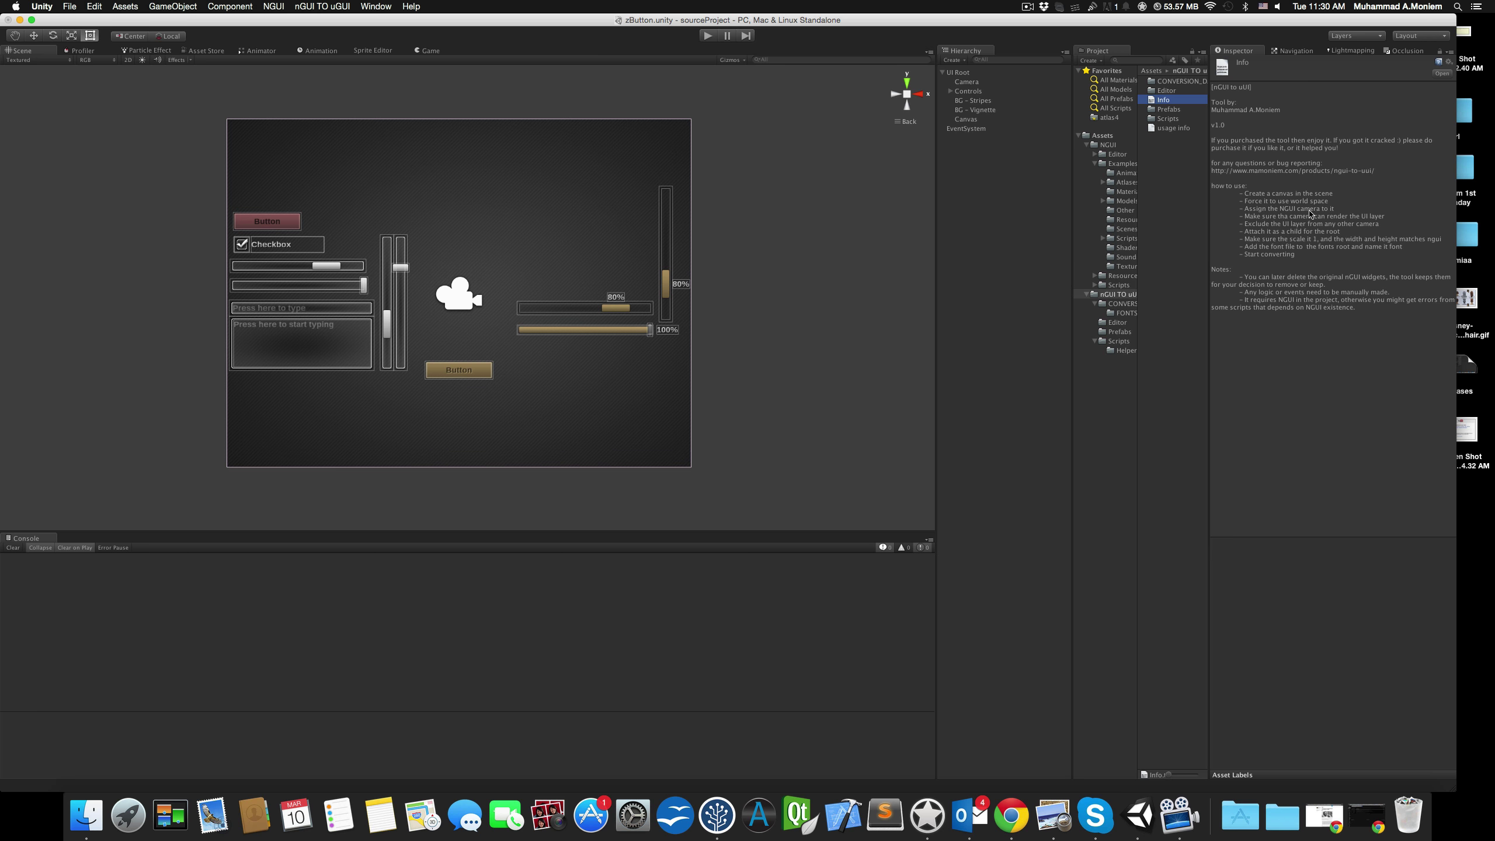
{"action": "left_click", "coordinate": [966, 81]}
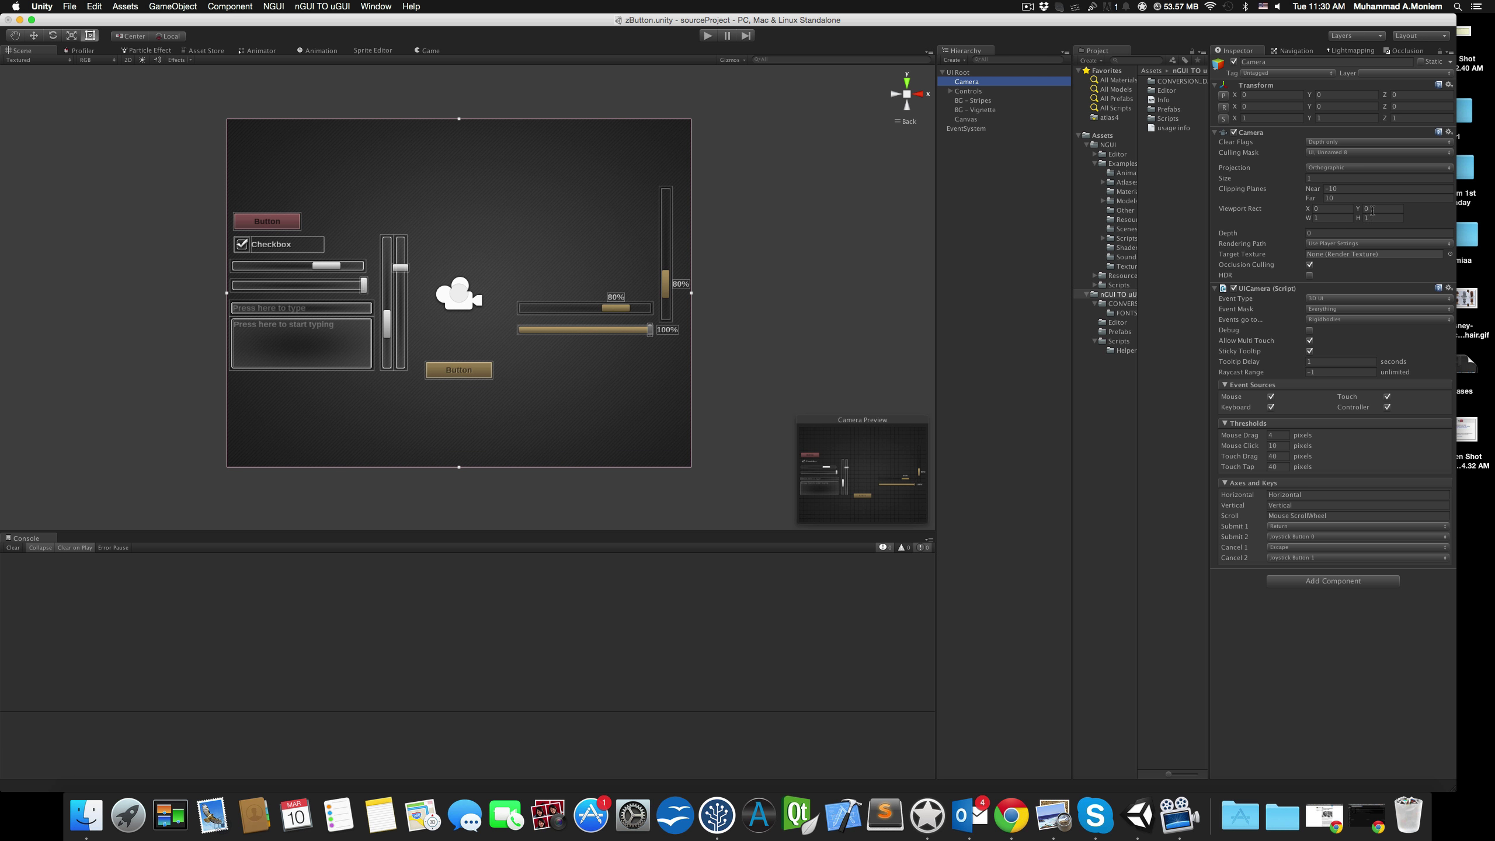
{"action": "left_click", "coordinate": [1340, 153]}
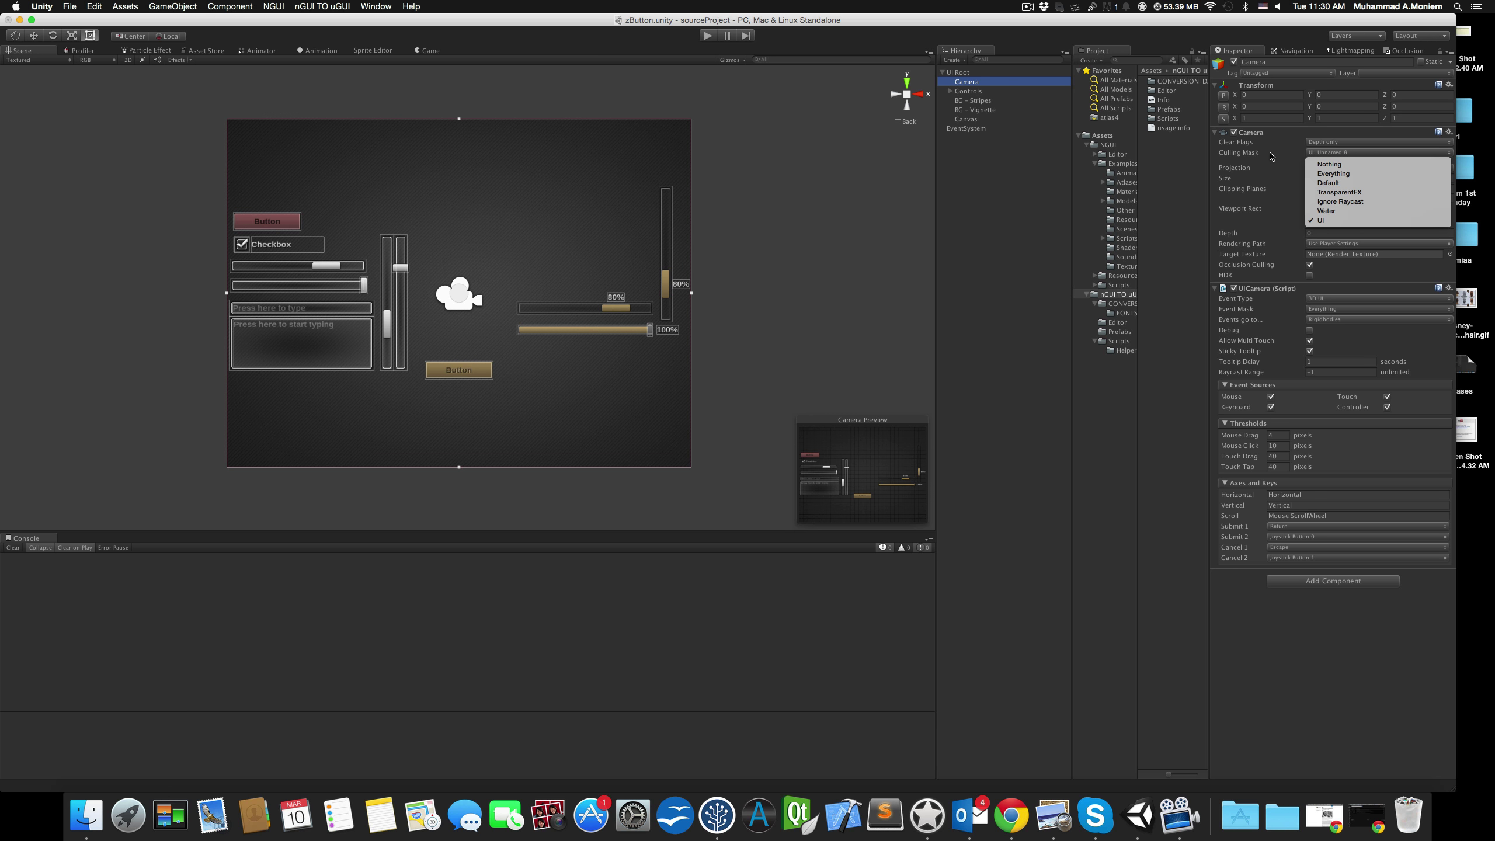
{"action": "left_click", "coordinate": [976, 217]}
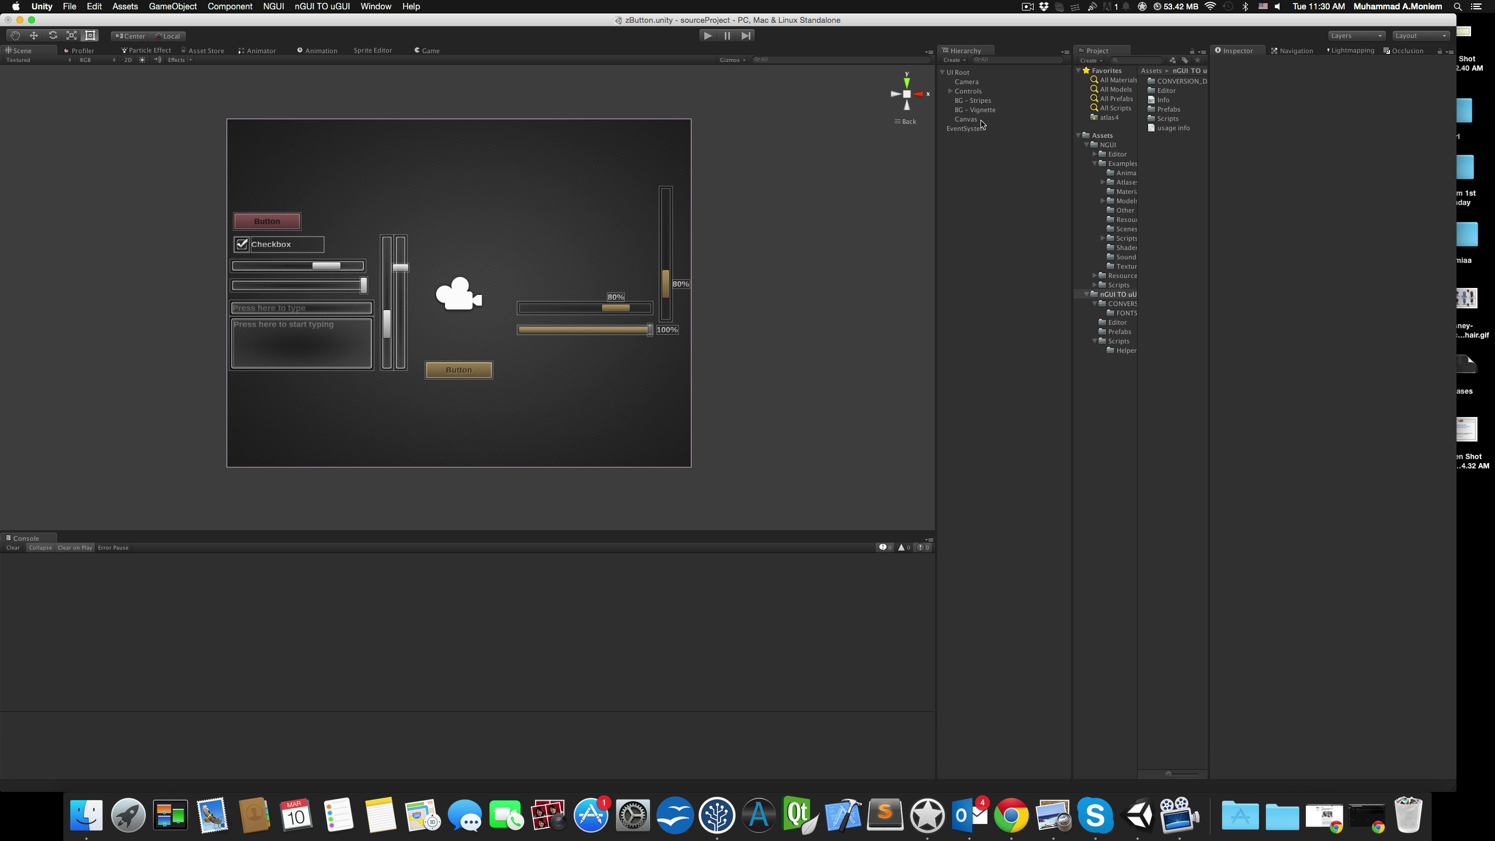
Expand the Controls group, select the Colored Button and activate the Move tool to show its handles
{"action": "left_click", "coordinate": [949, 91]}
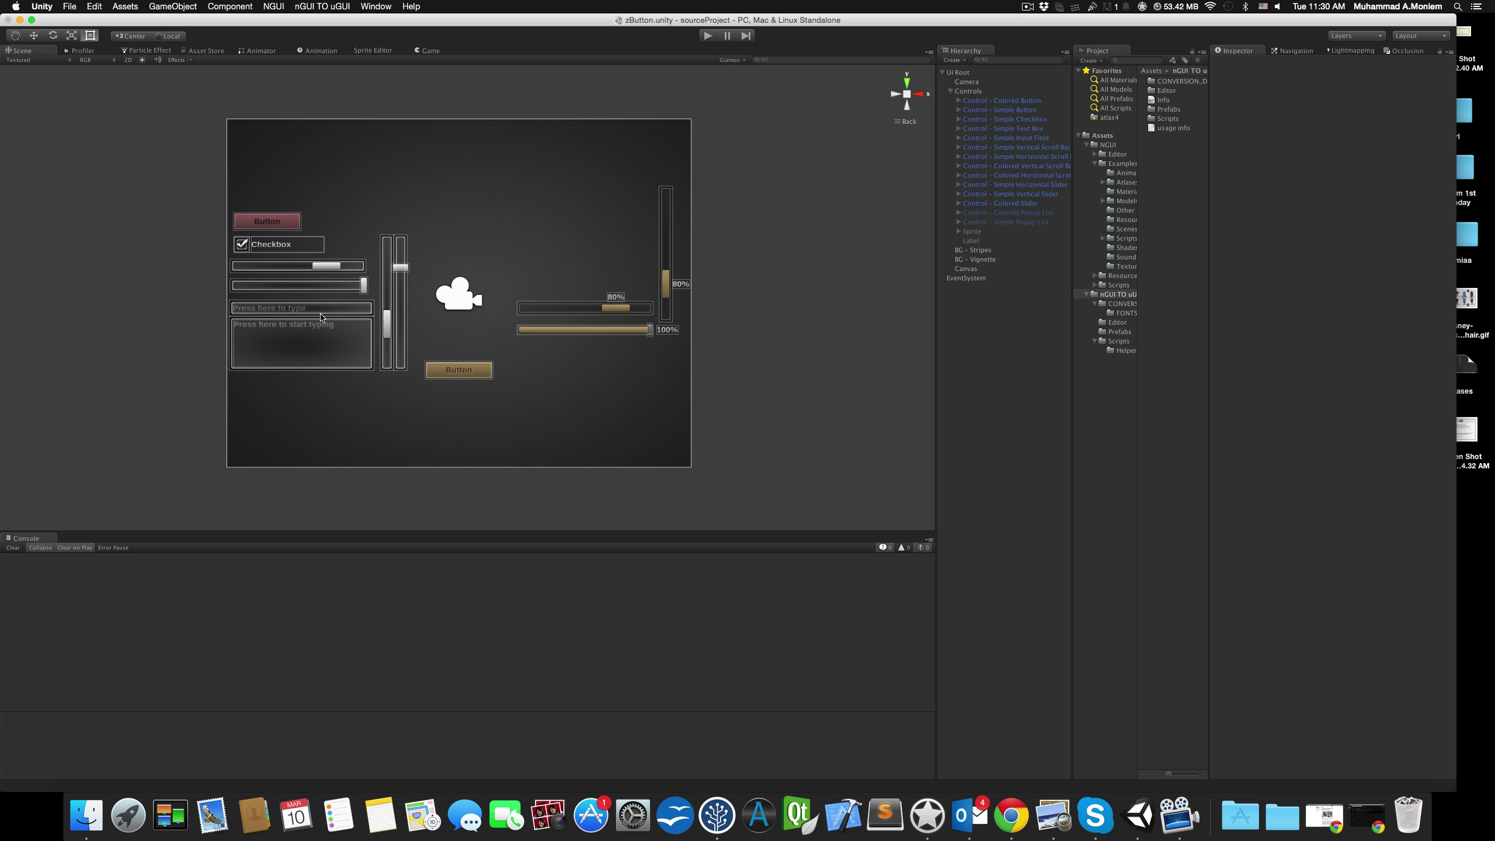
{"action": "scroll", "coordinate": [324, 315], "scroll_direction": "up", "scroll_amount": 3}
{"action": "middle_click_drag", "start_coordinate": [423, 276], "coordinate": [436, 343]}
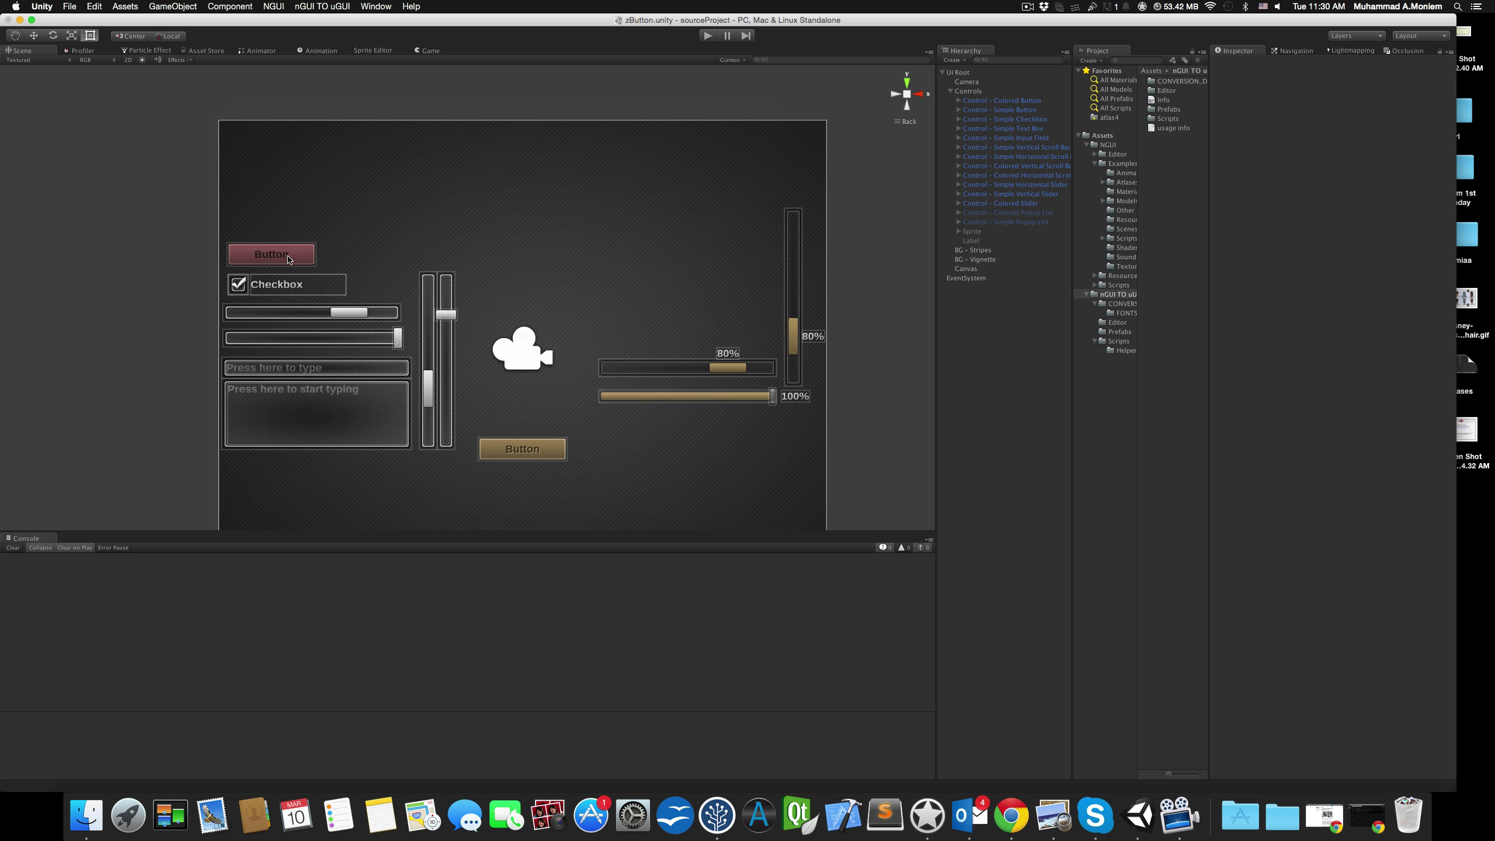
{"action": "left_click", "coordinate": [1024, 101]}
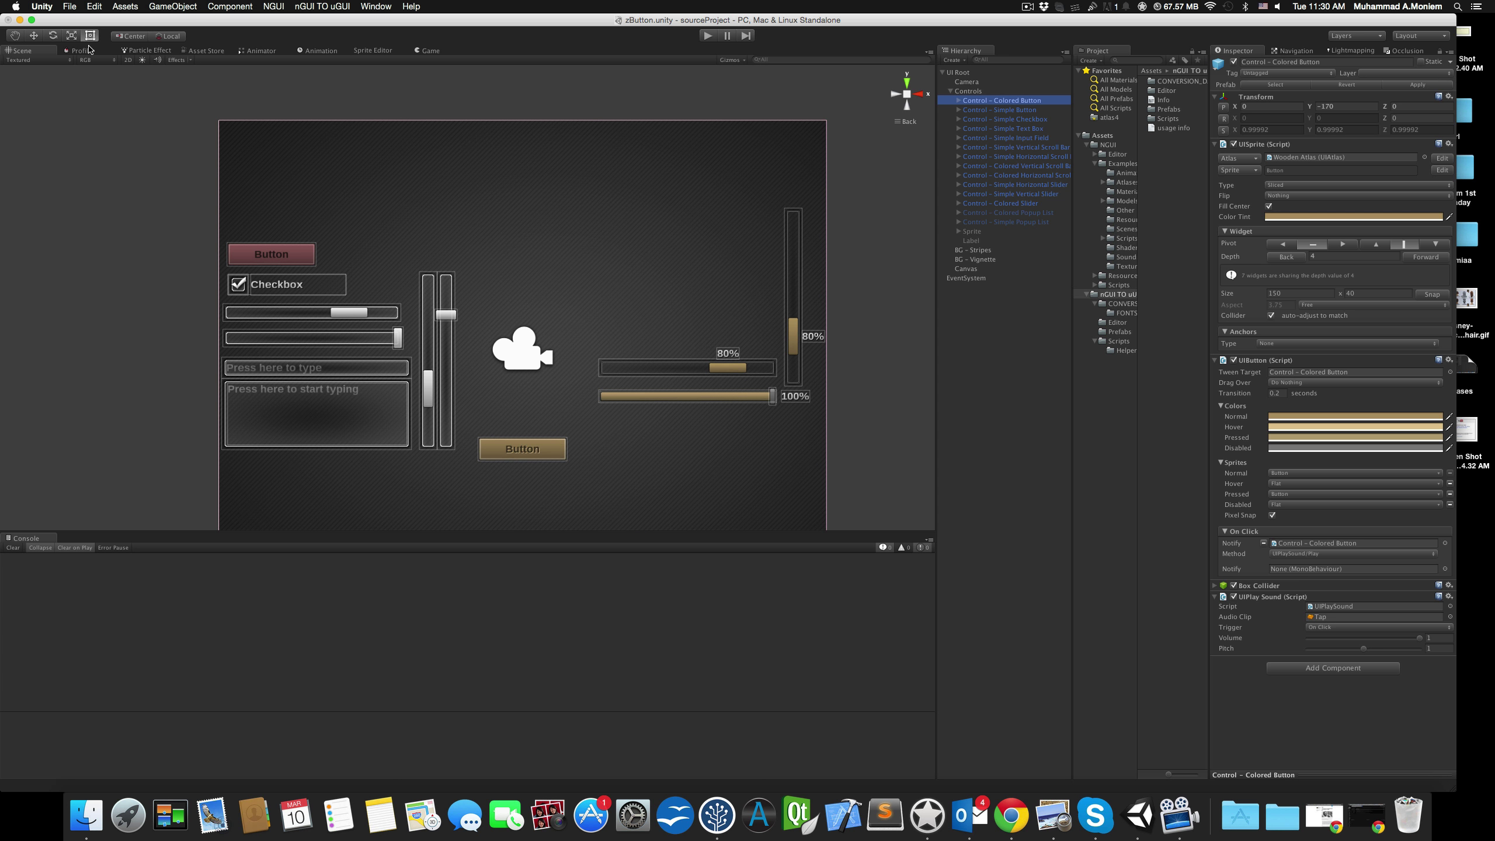
{"action": "left_click", "coordinate": [33, 36]}
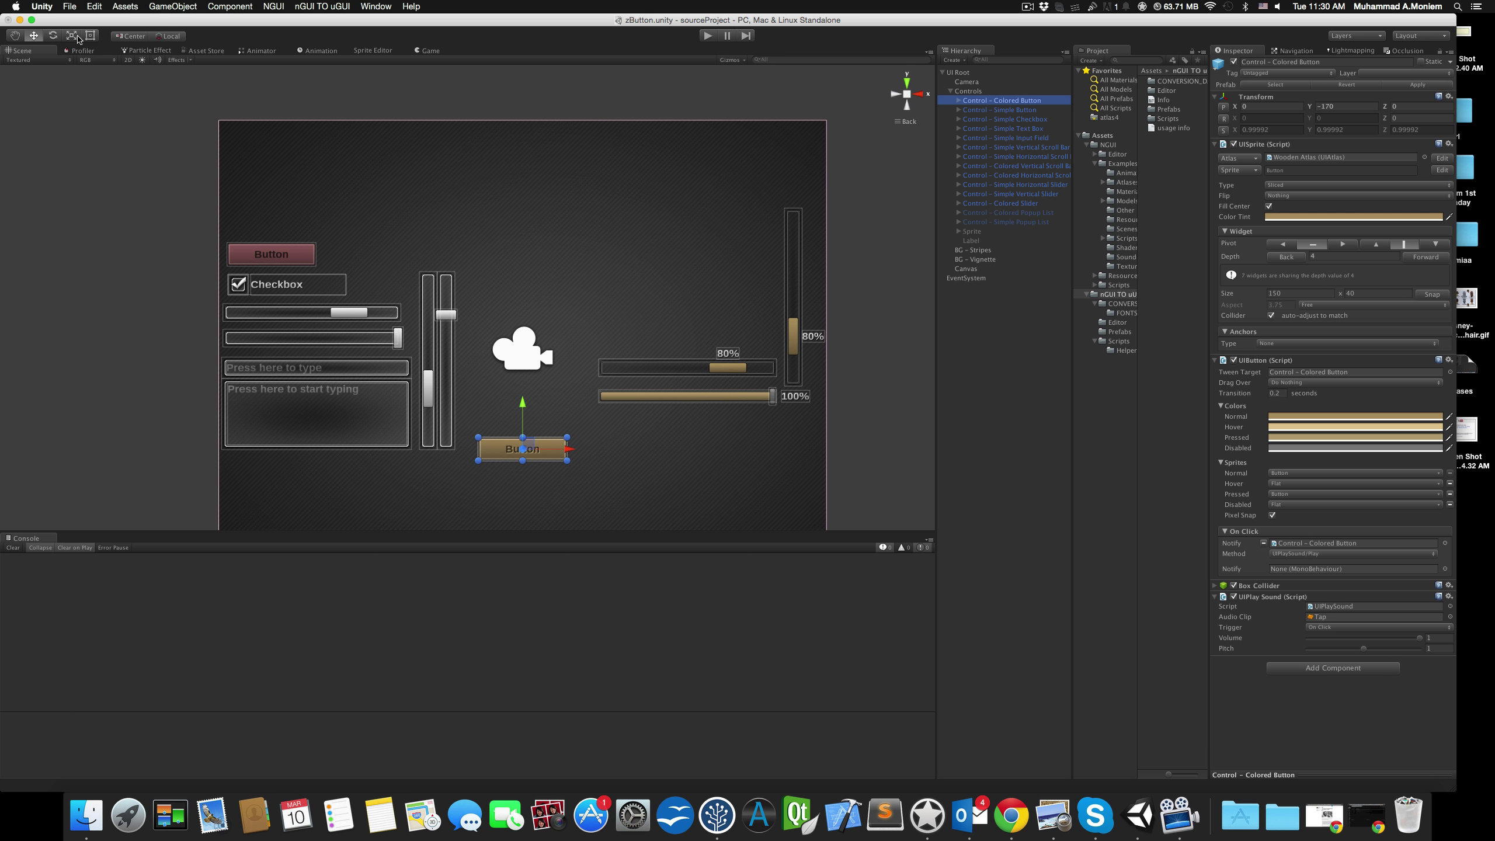
{"action": "left_click", "coordinate": [89, 36]}
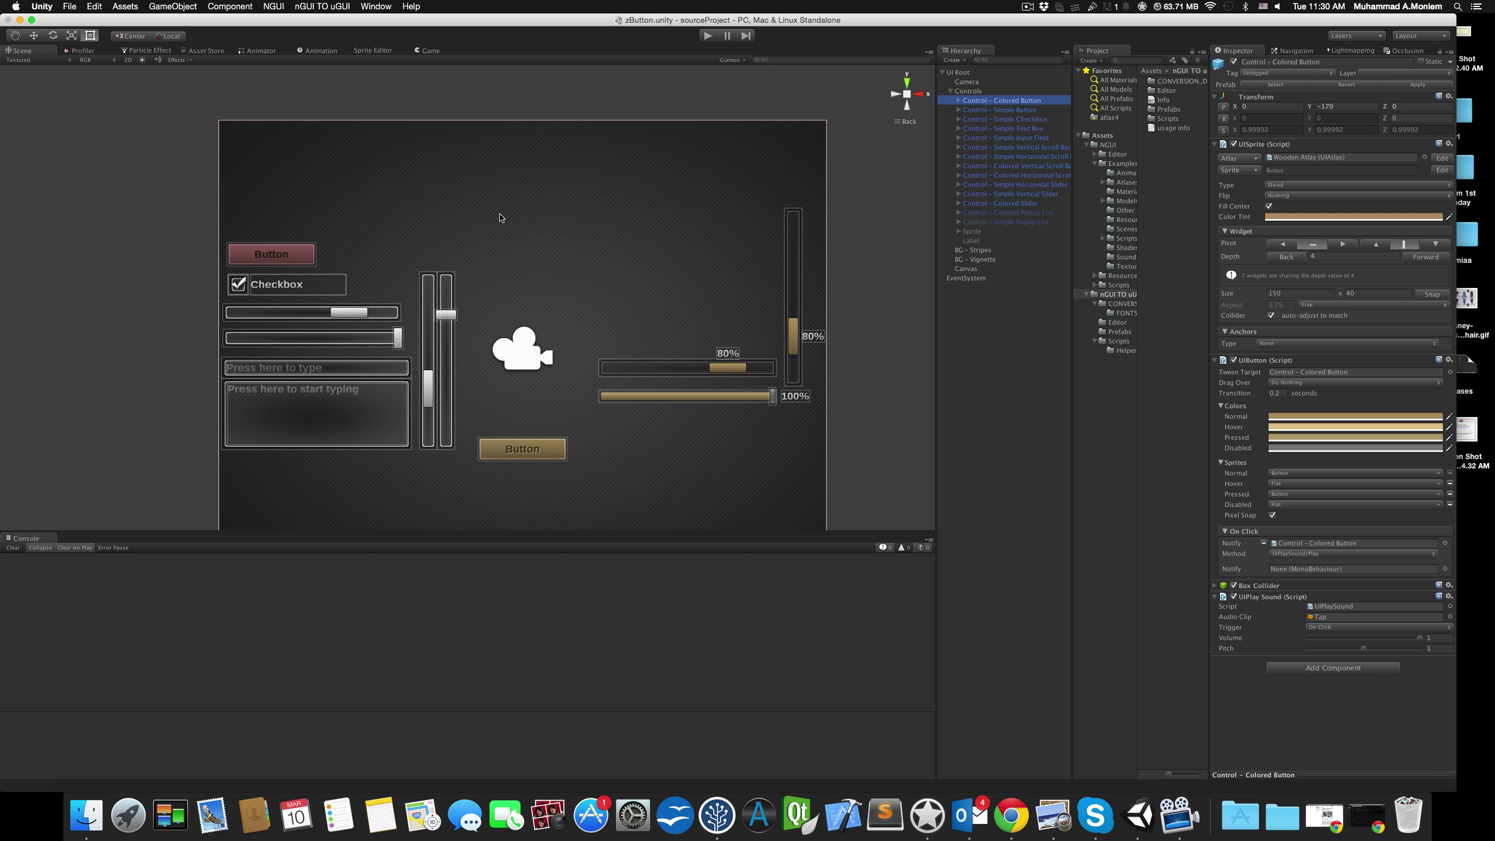
{"action": "left_click", "coordinate": [36, 37]}
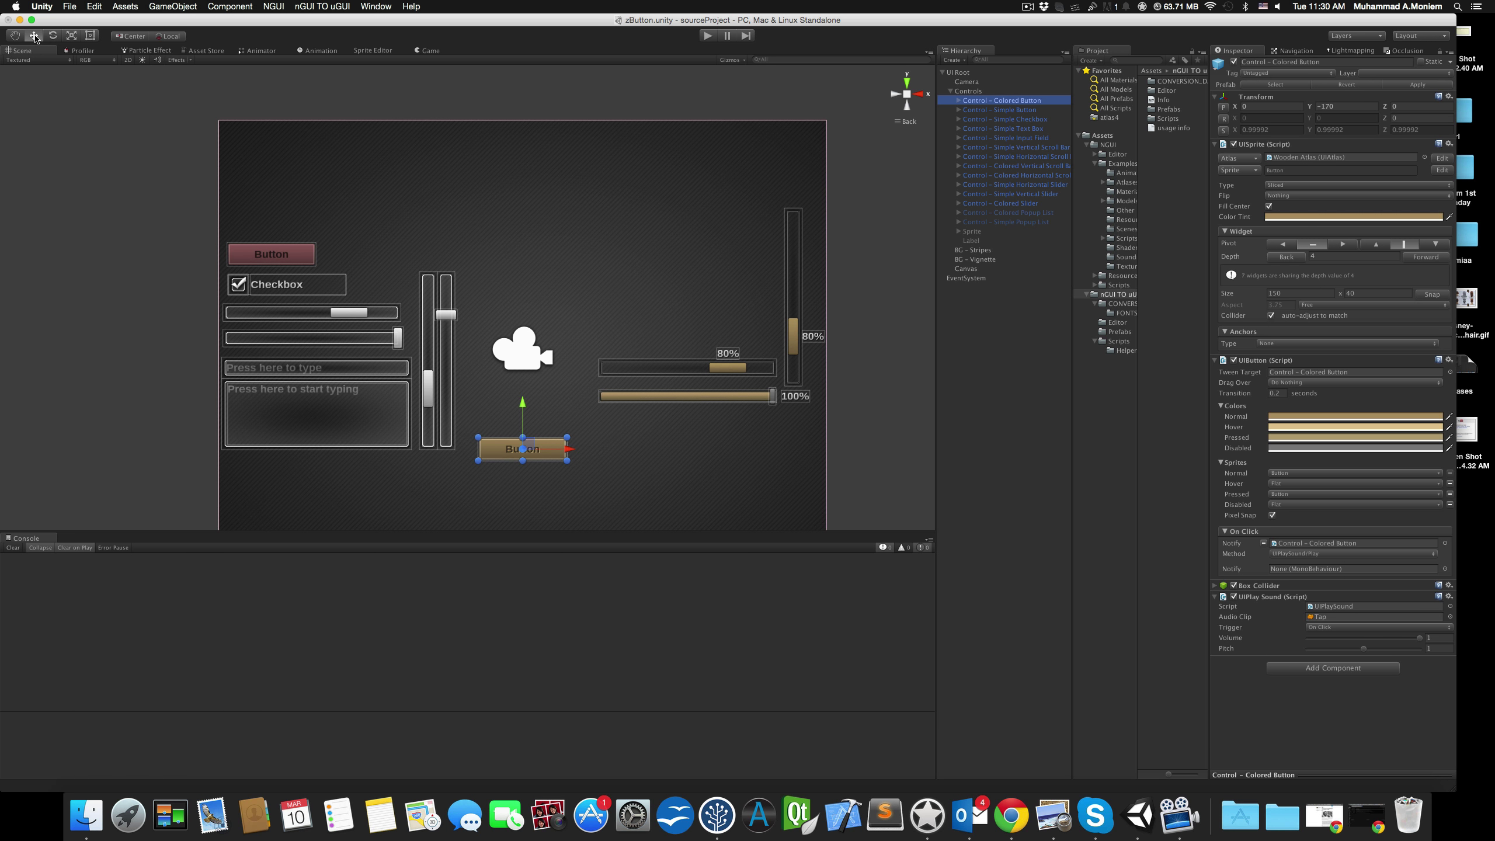
Convert the NGUI Simple Button and Simple Vertical Scroll Bar together to uGUI, using the widget conversion for selected objects
{"action": "left_click", "coordinate": [307, 257]}
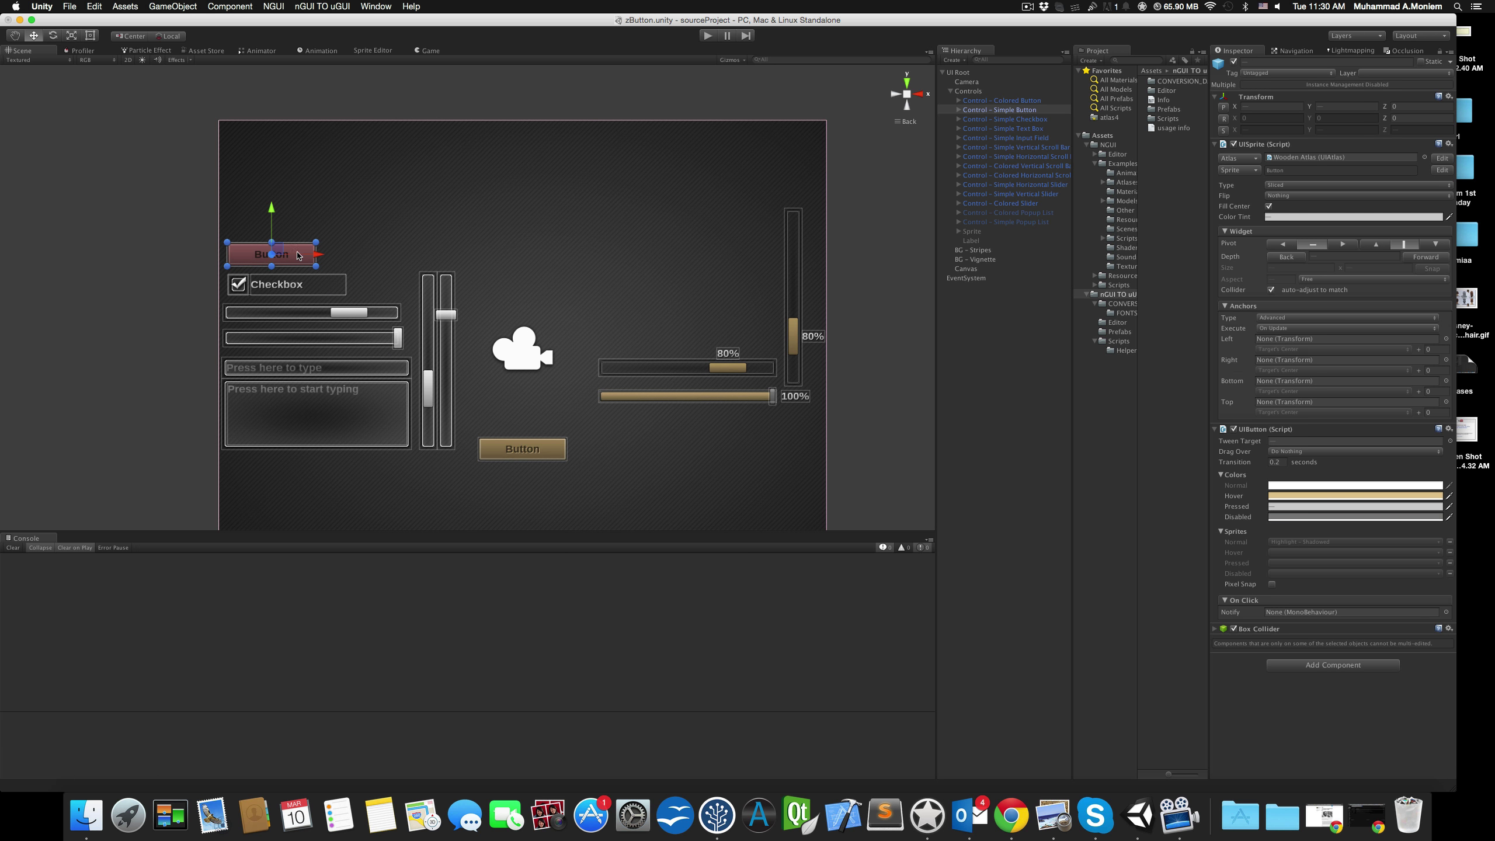
{"action": "left_click", "coordinate": [1048, 147]}
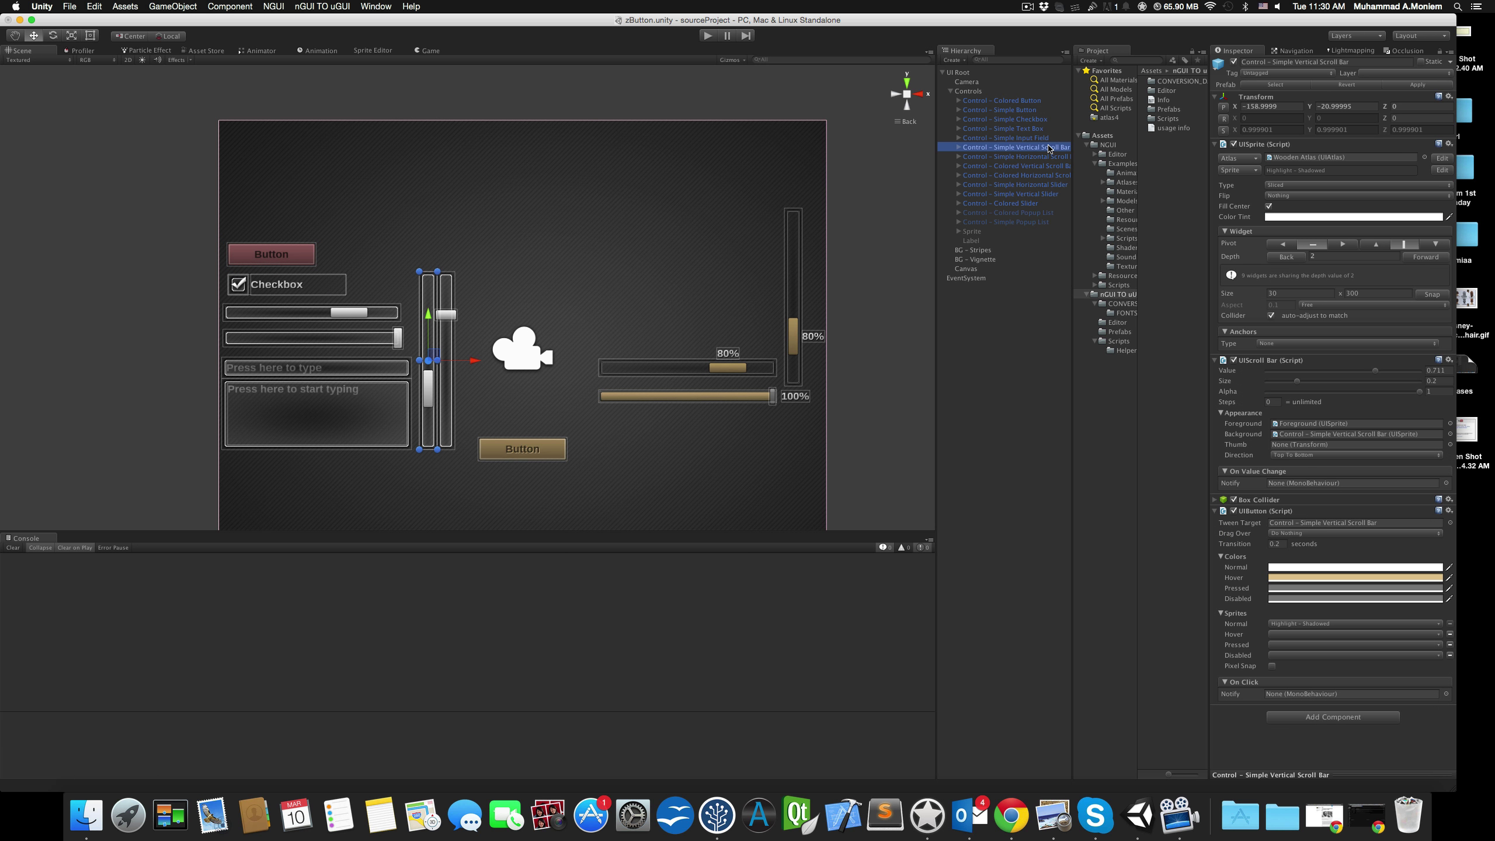
{"action": "left_click", "coordinate": [1016, 101], "text": "super"}
{"action": "left_click", "coordinate": [1018, 101]}
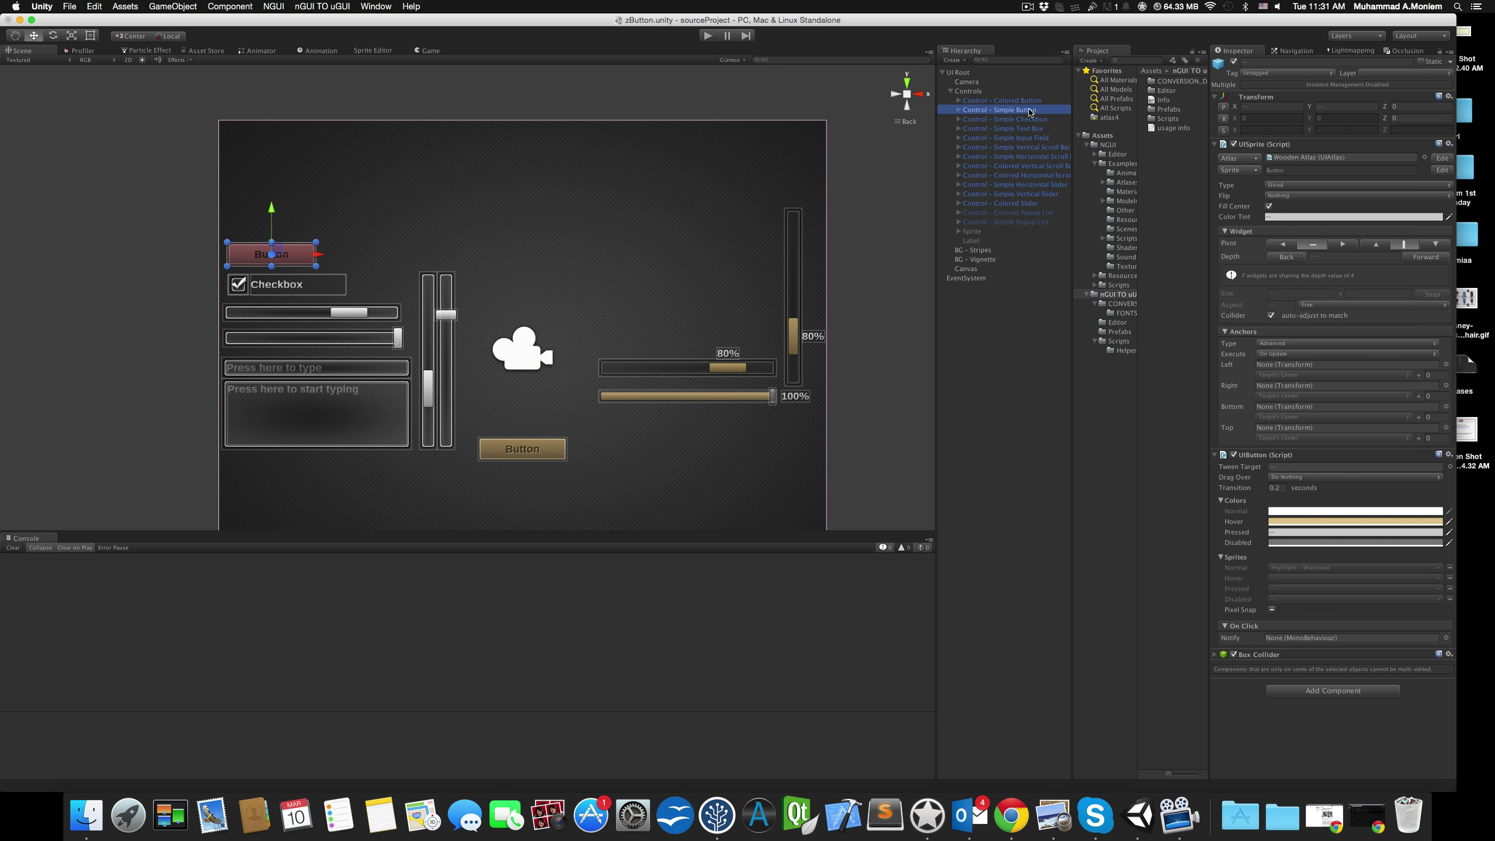
{"action": "left_click", "coordinate": [1023, 110]}
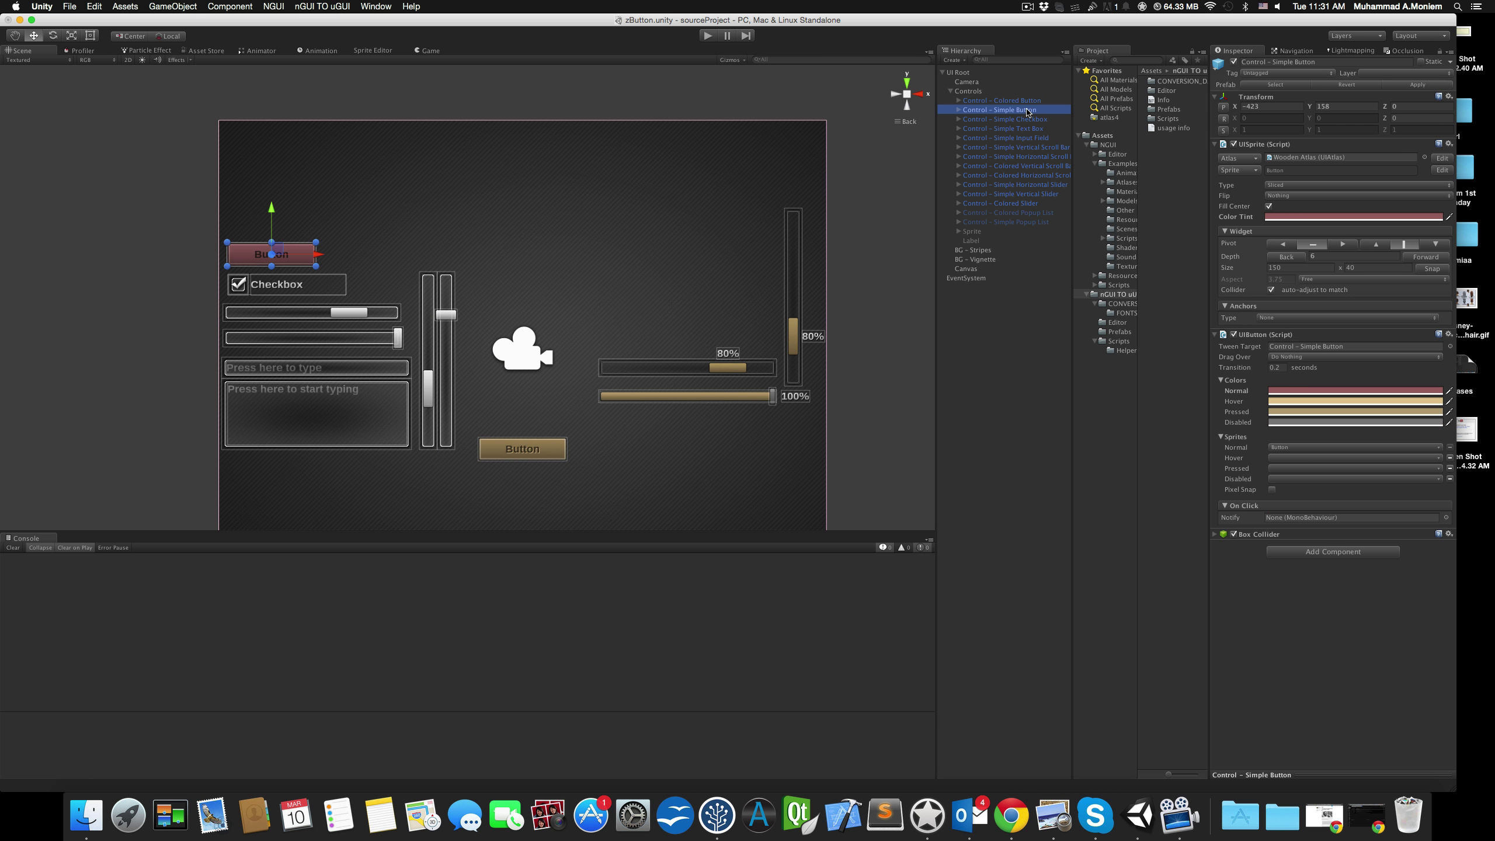
{"action": "left_click", "coordinate": [1053, 149], "text": "super"}
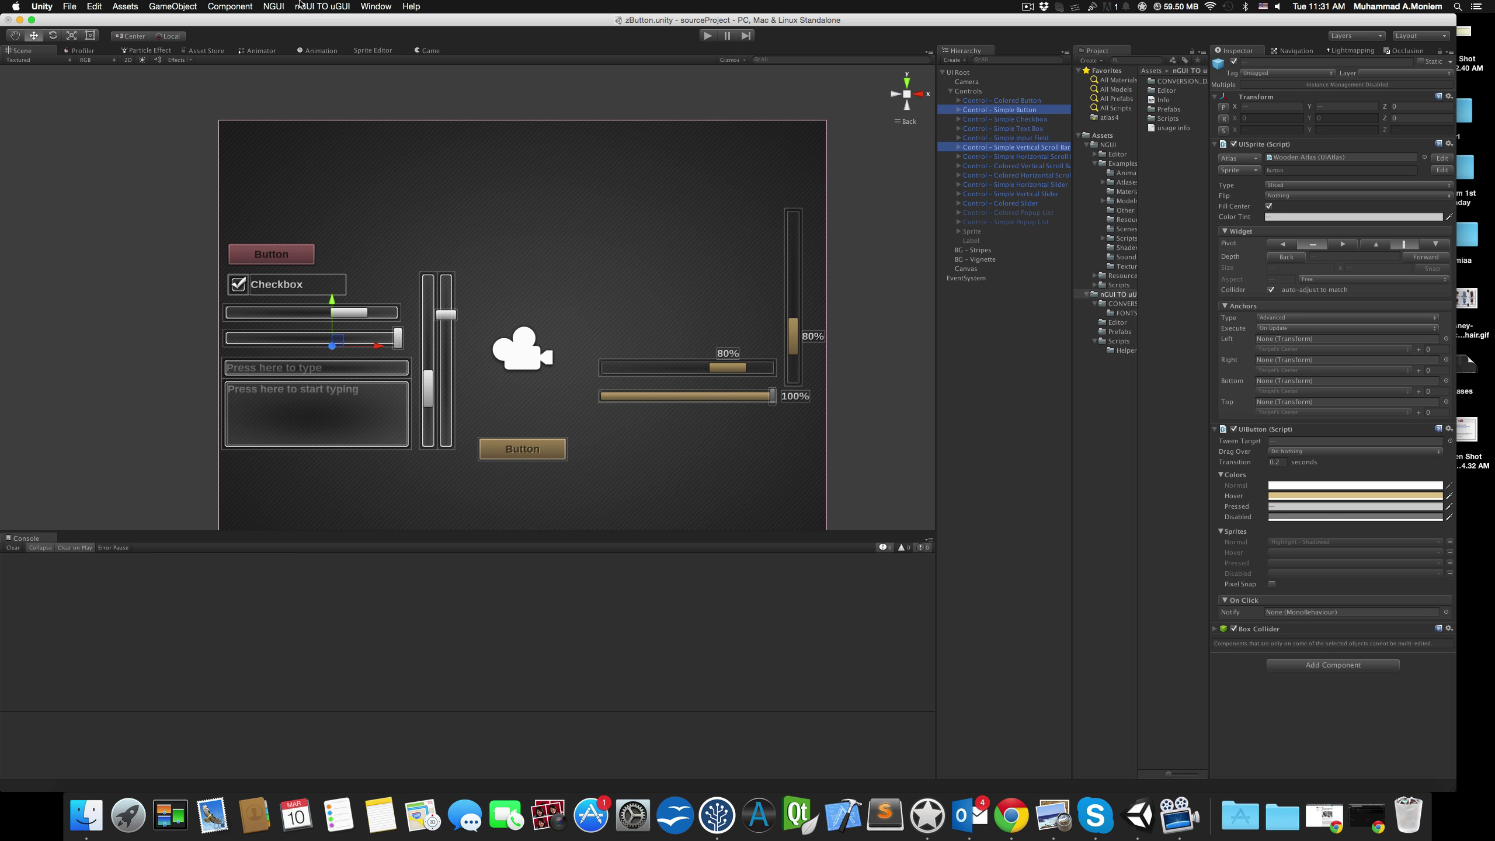
{"action": "left_click", "coordinate": [318, 6]}
{"action": "mouse_move", "coordinate": [377, 32]}
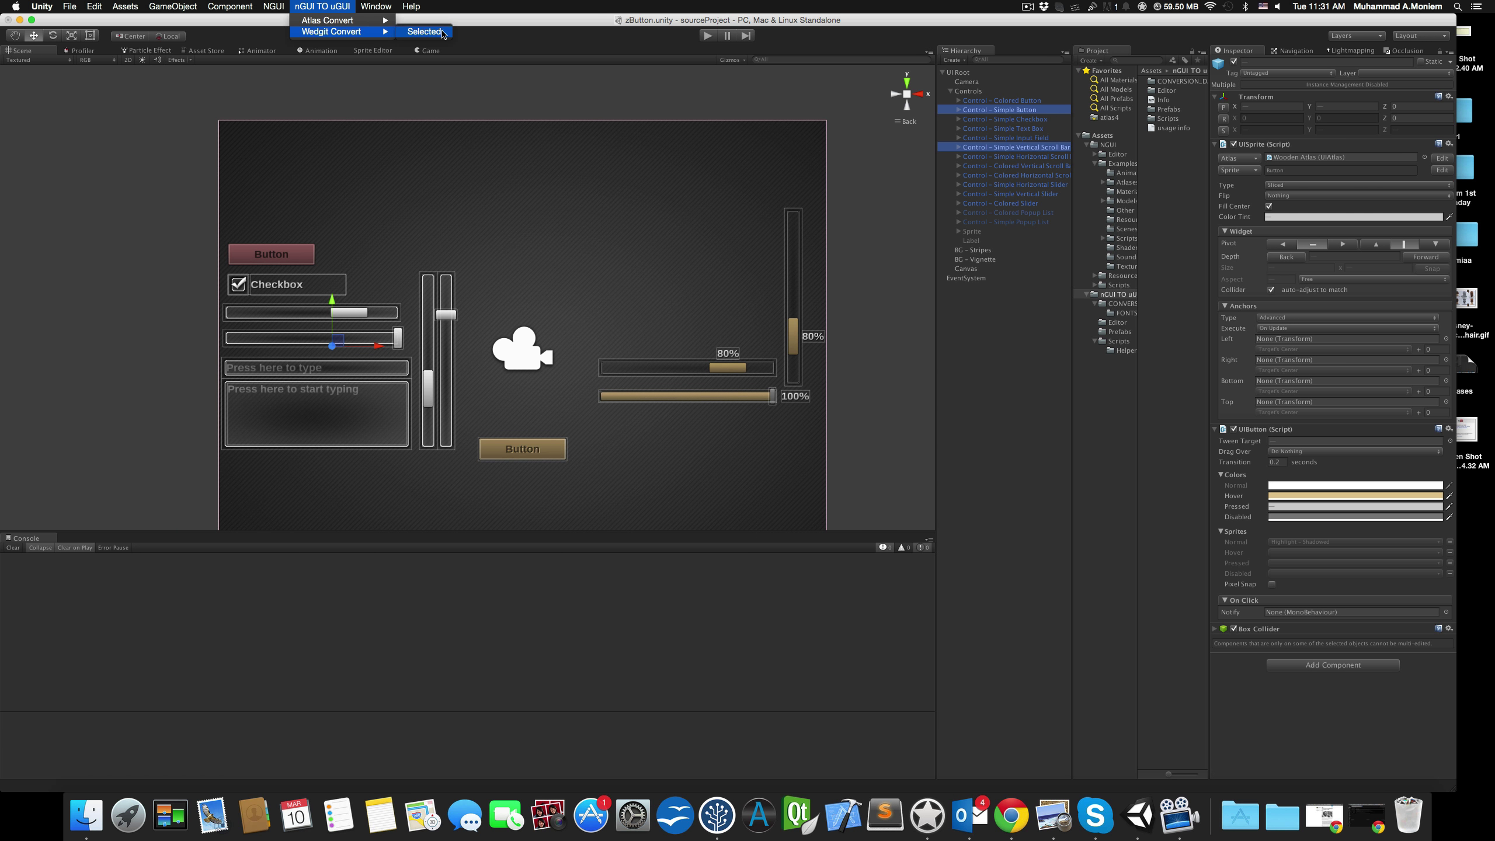
{"action": "left_click", "coordinate": [424, 31]}
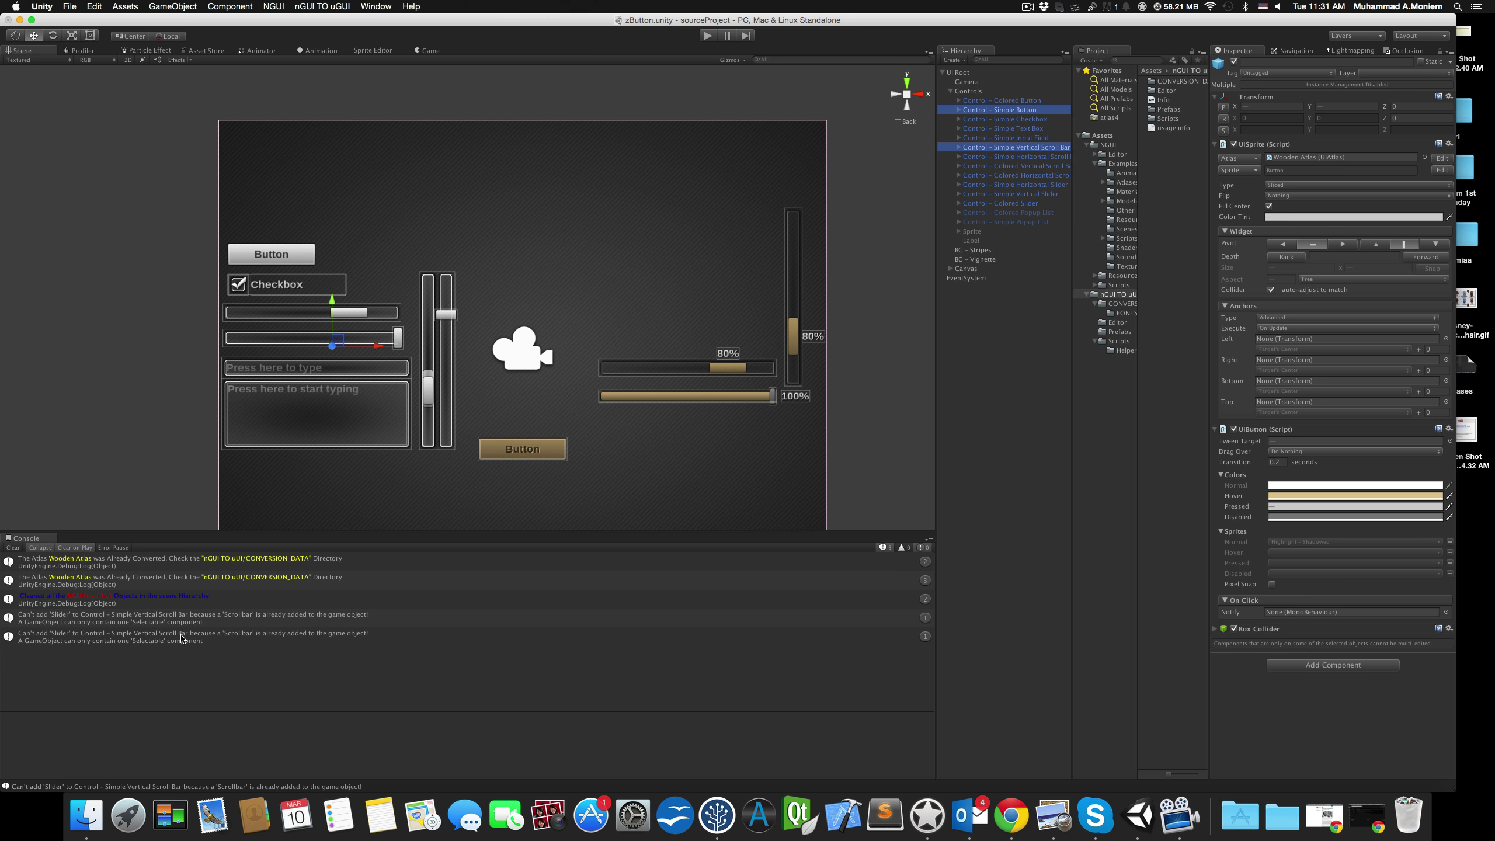
With the Rect tool, move the Canvas's converted Simple Button to about X -274, Y 250 and its Simple Vertical Scroll Bar to about X -70, Y 198
{"action": "left_click", "coordinate": [951, 268]}
{"action": "left_click", "coordinate": [1007, 278]}
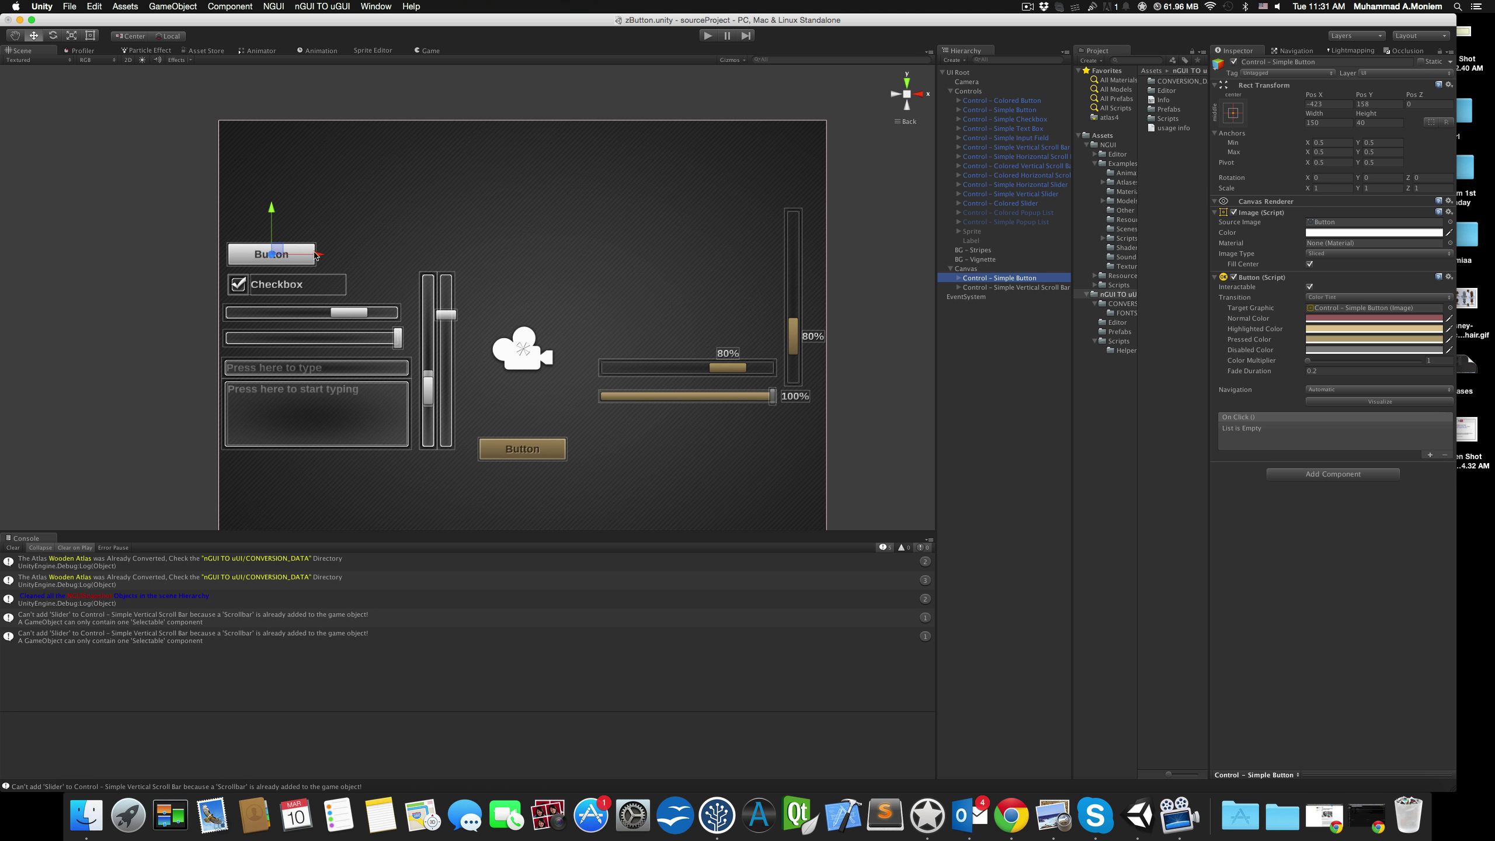
{"action": "left_click", "coordinate": [93, 35]}
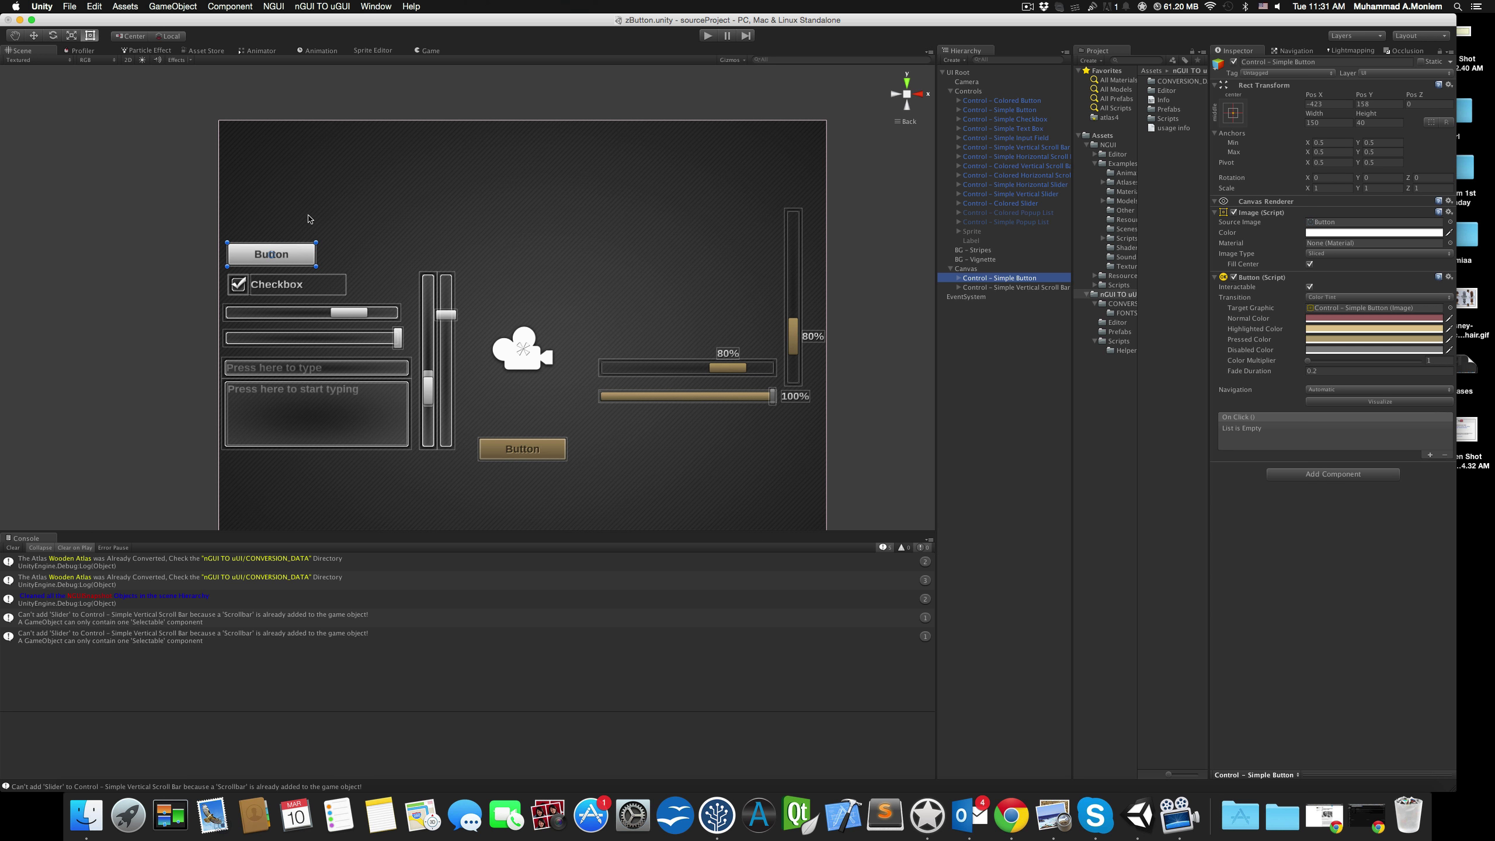
{"action": "left_click_drag", "start_coordinate": [312, 249], "coordinate": [398, 195]}
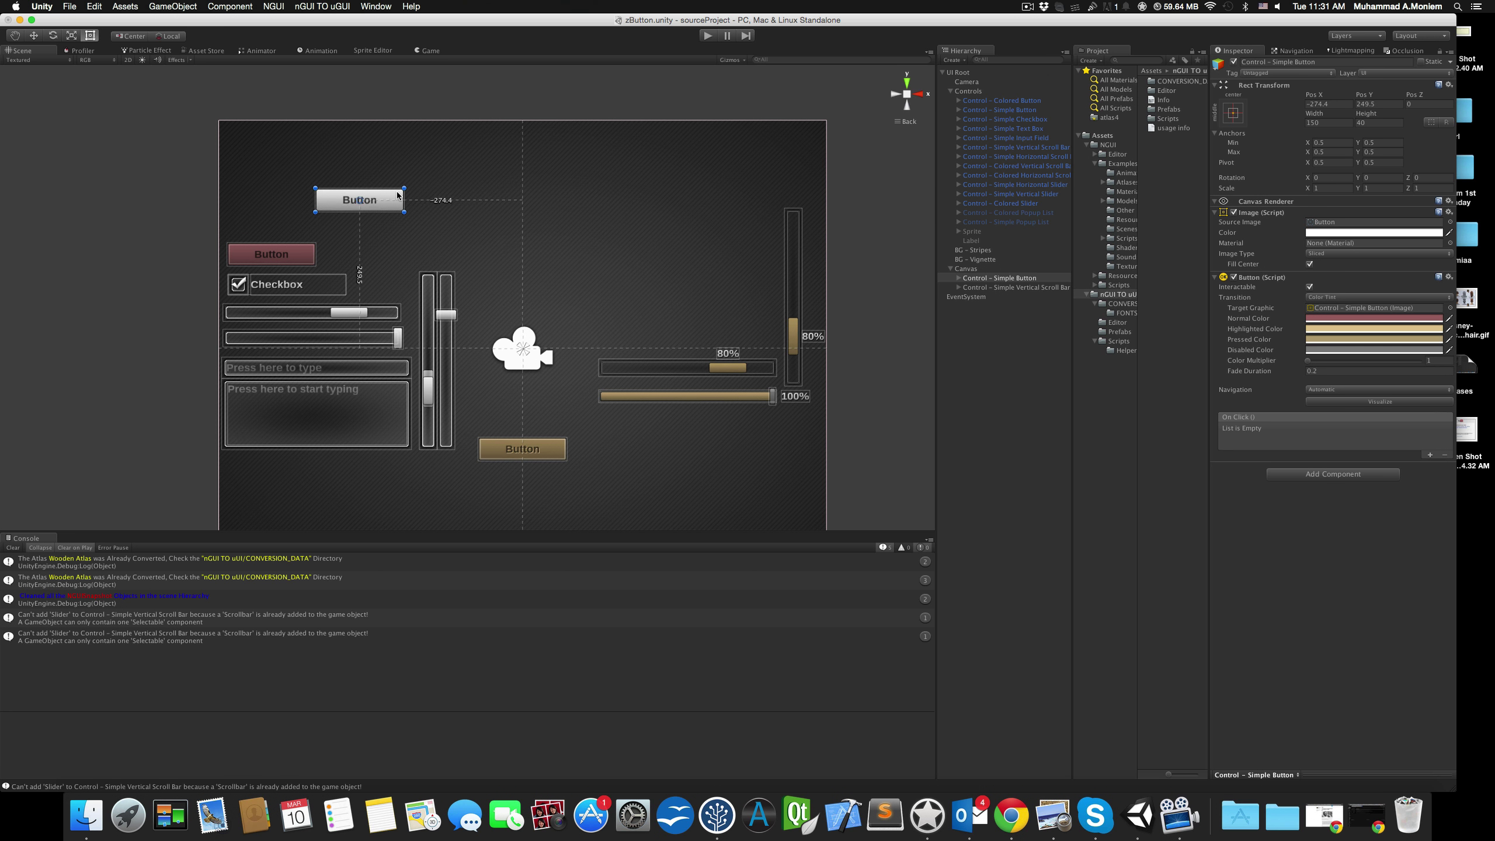
{"action": "left_click", "coordinate": [989, 287]}
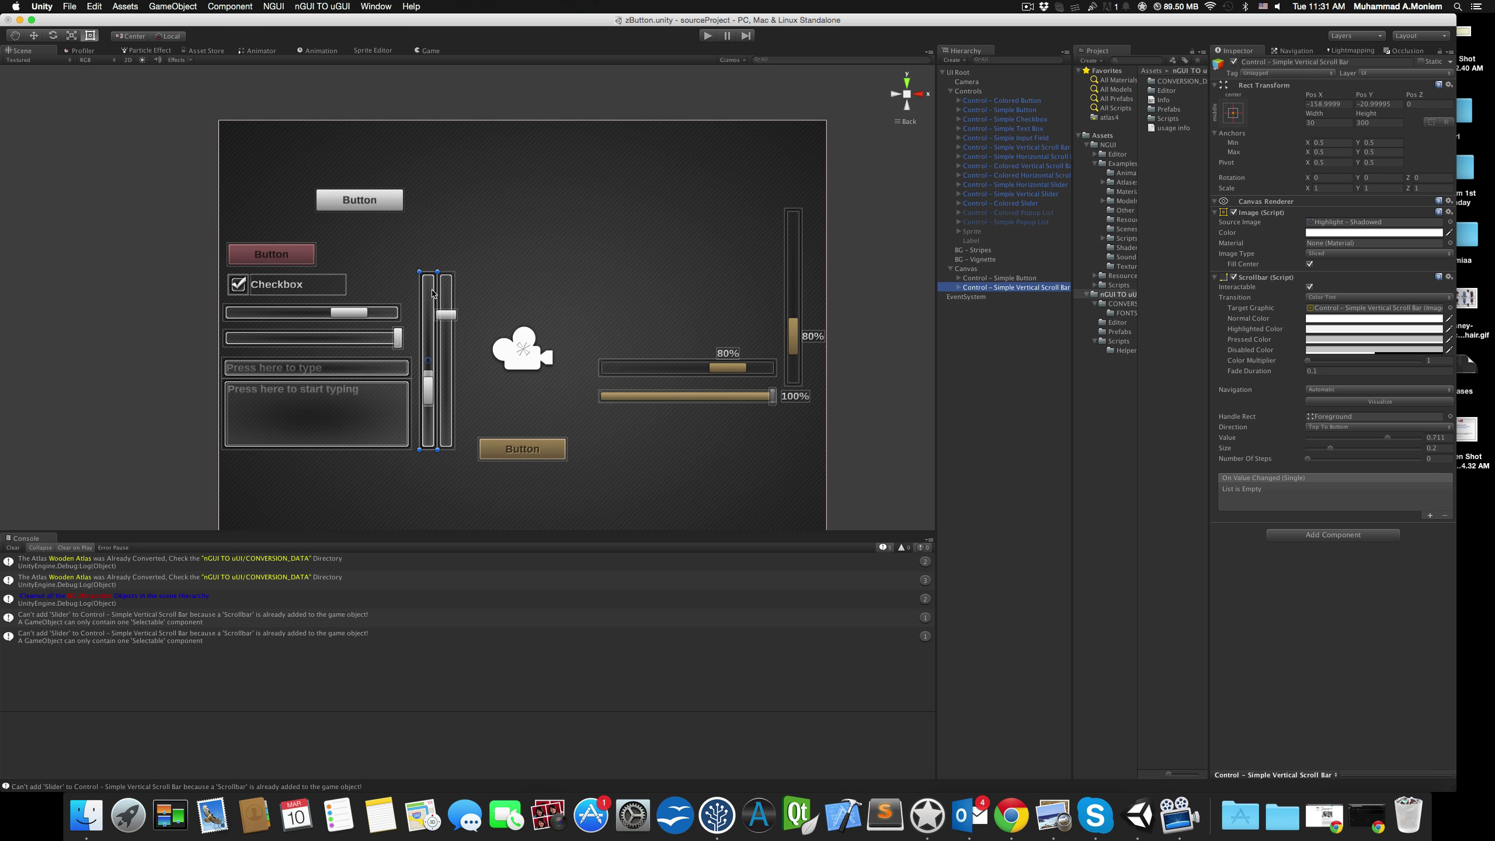
{"action": "left_click_drag", "start_coordinate": [439, 281], "coordinate": [492, 156]}
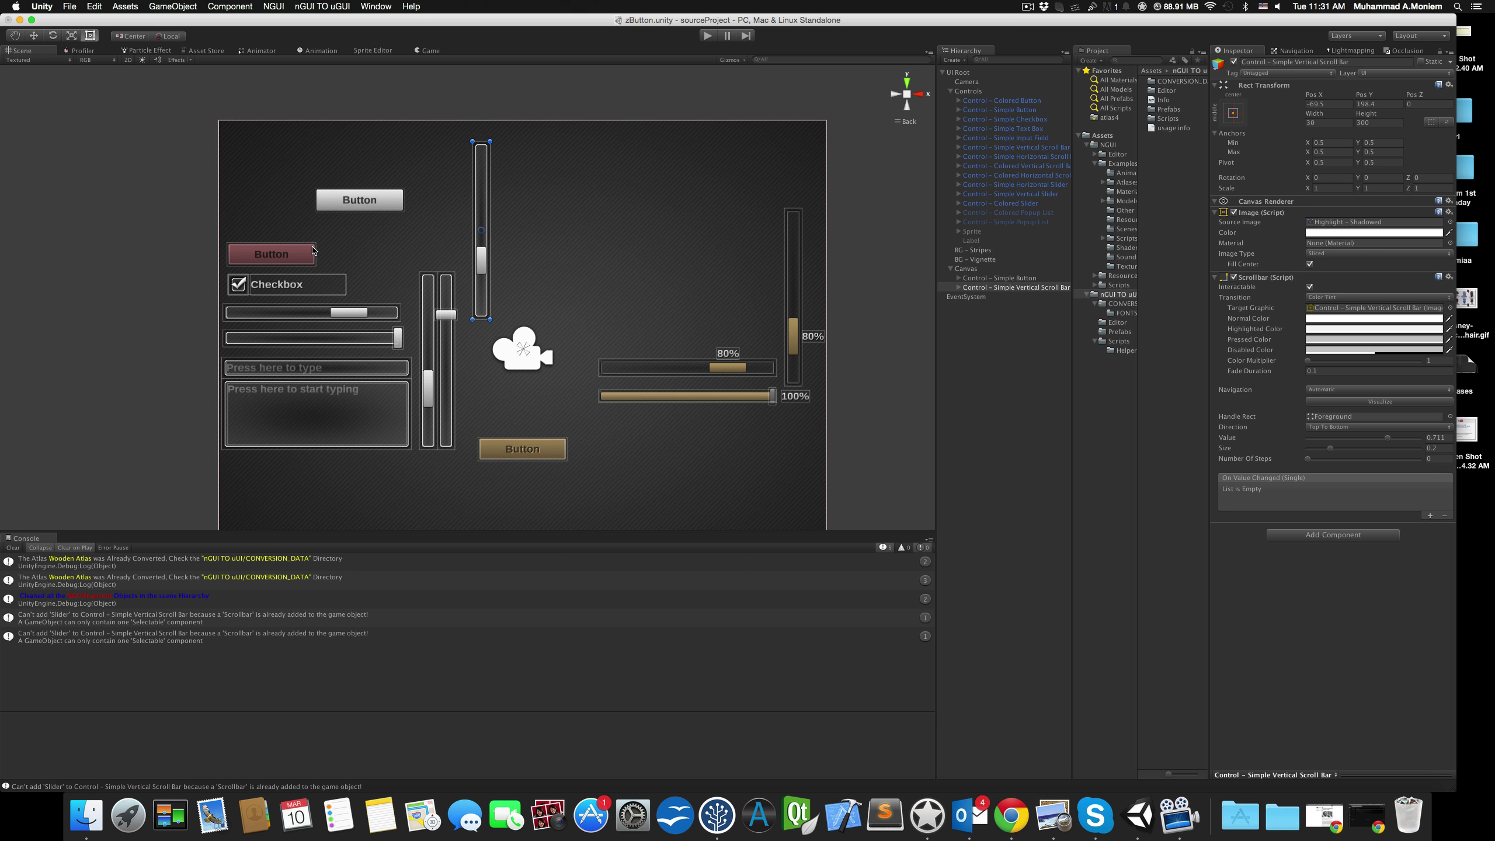
Switch the converted Simple Button's Transition to None and back to Color Tint to refresh its tint
{"action": "left_click", "coordinate": [391, 201]}
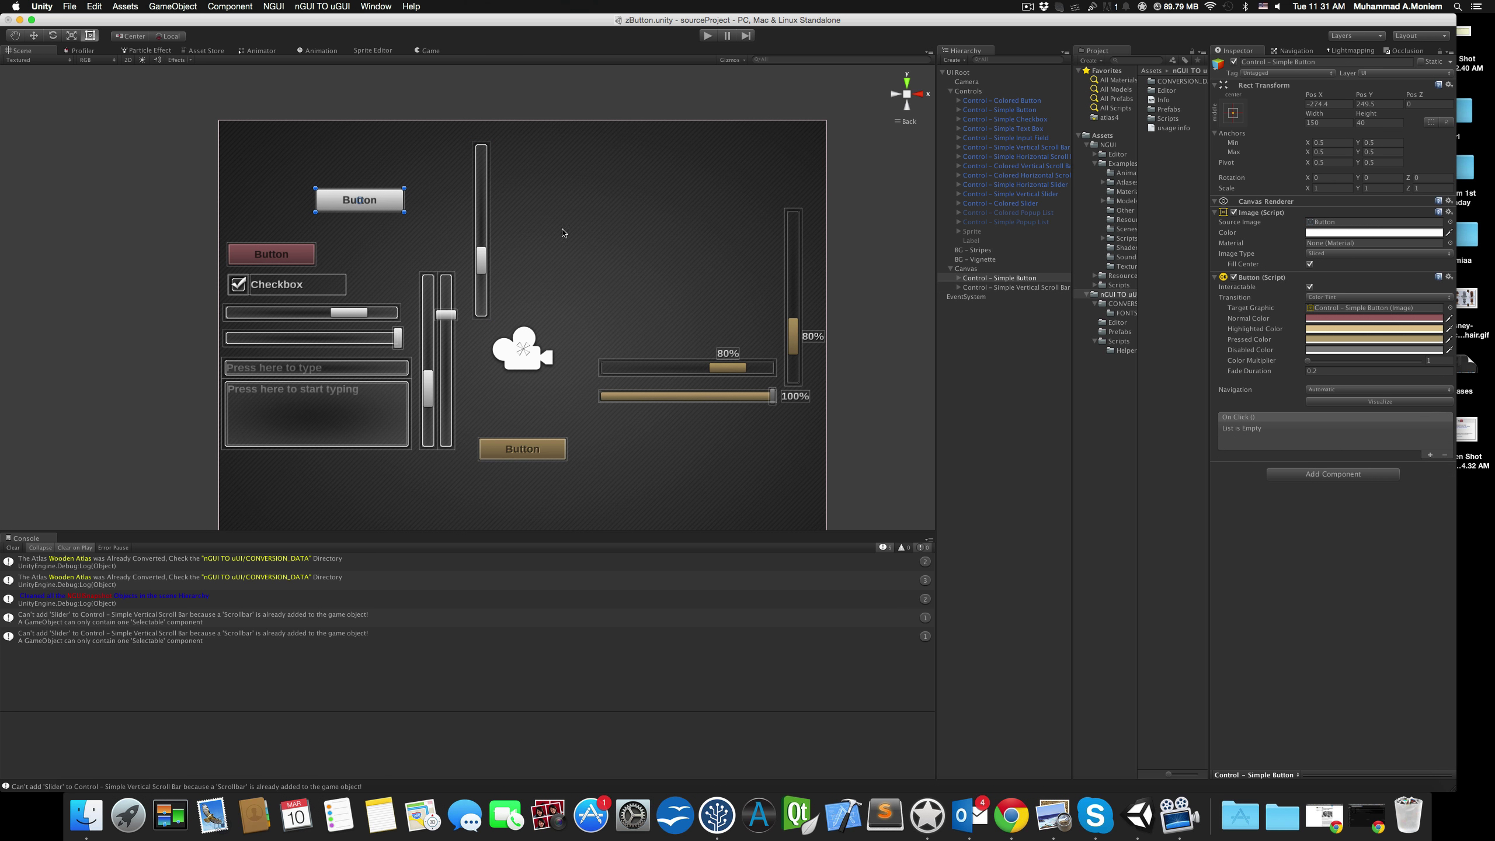
{"action": "left_click", "coordinate": [1325, 299]}
{"action": "left_click", "coordinate": [1328, 287]}
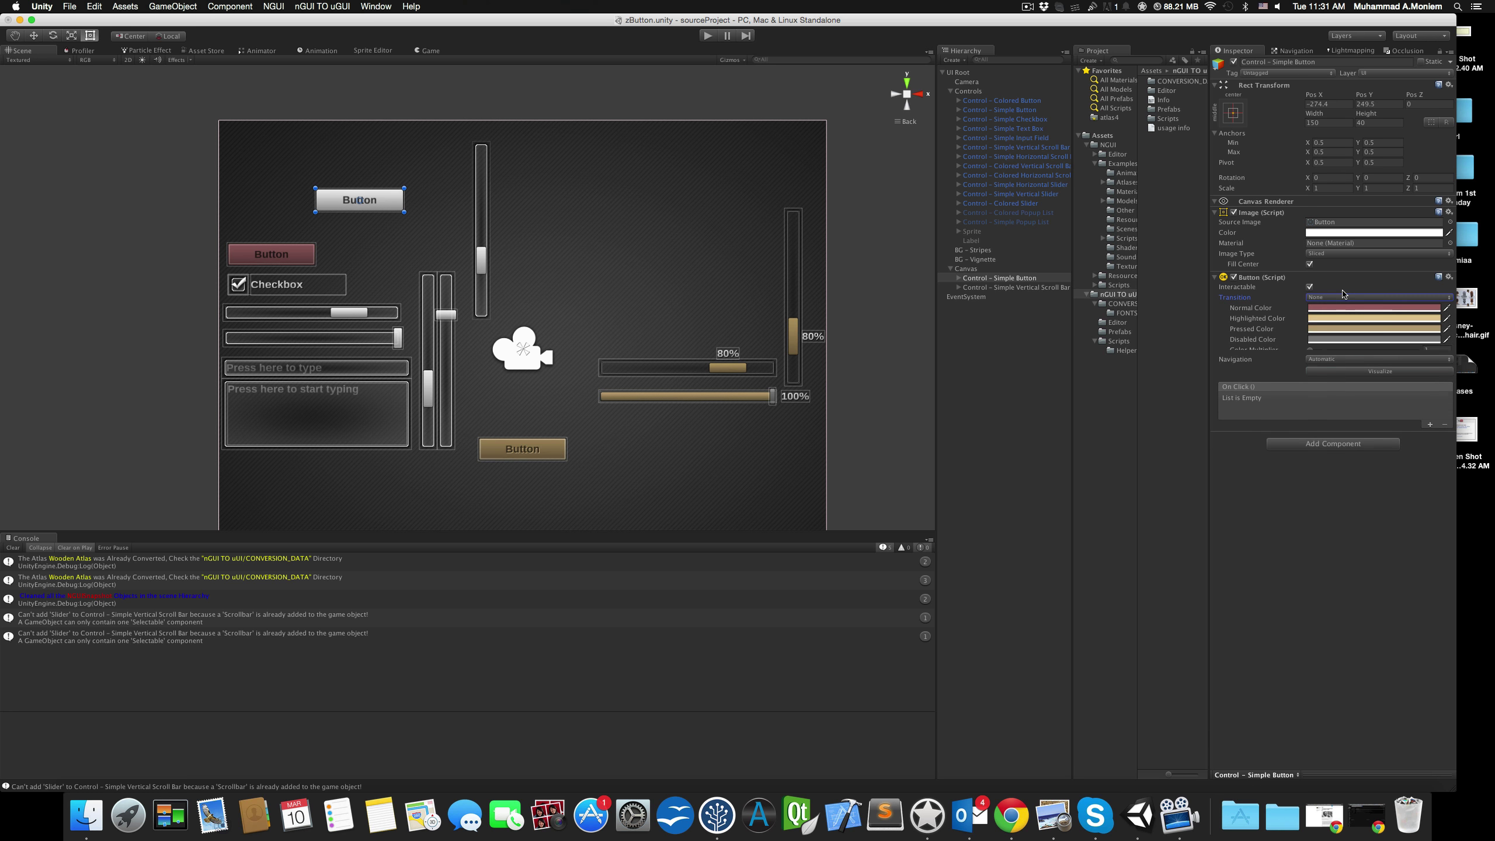
{"action": "left_click", "coordinate": [1340, 299]}
{"action": "left_click", "coordinate": [1347, 307]}
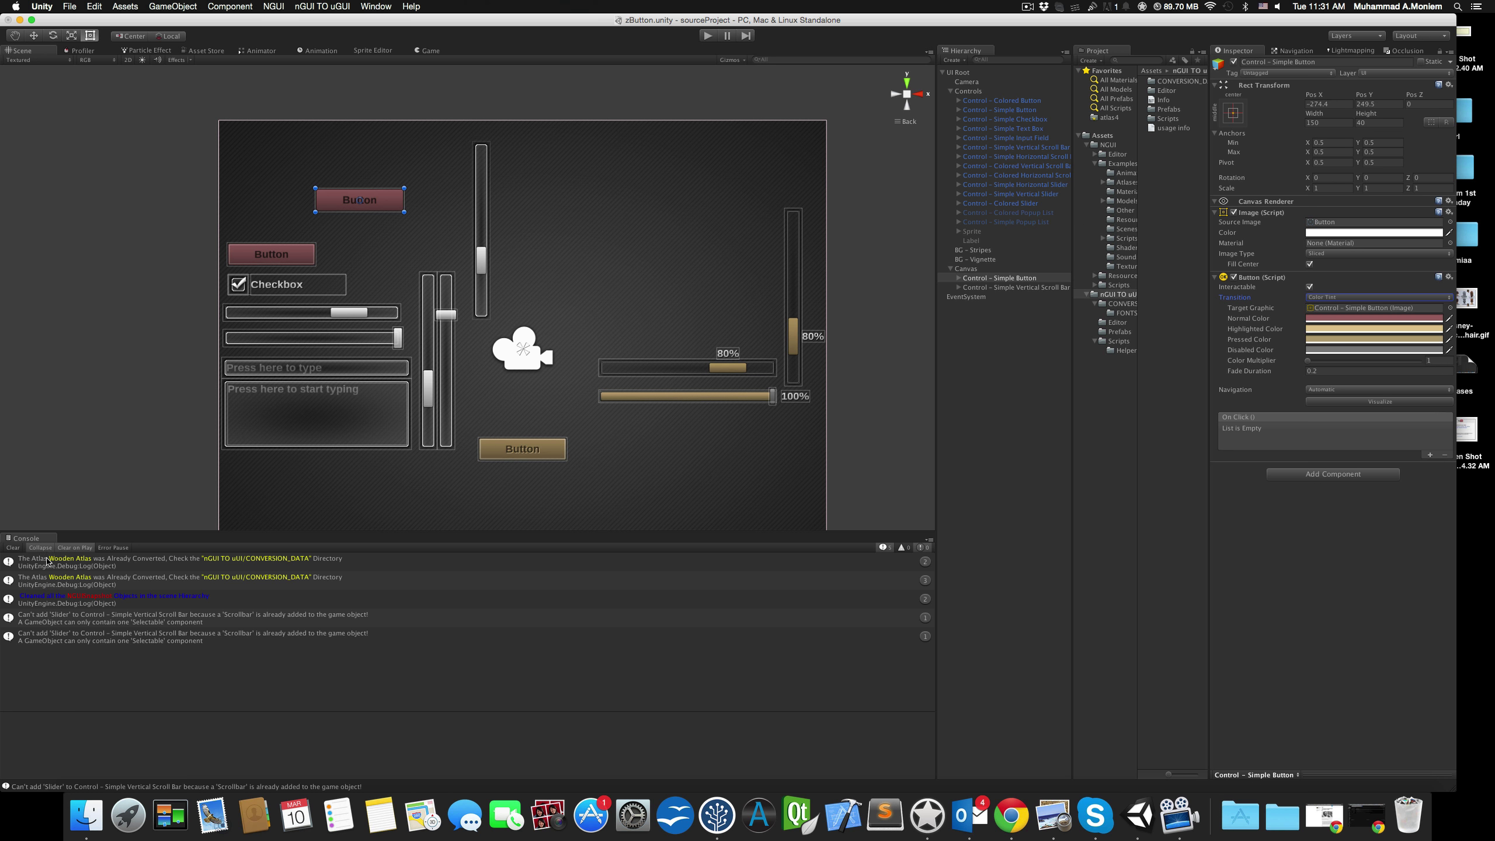
Run the scene in the Game view, test the converted button and vertical scroll bar alongside the NGUI originals, and stop playback
{"action": "left_click", "coordinate": [430, 51]}
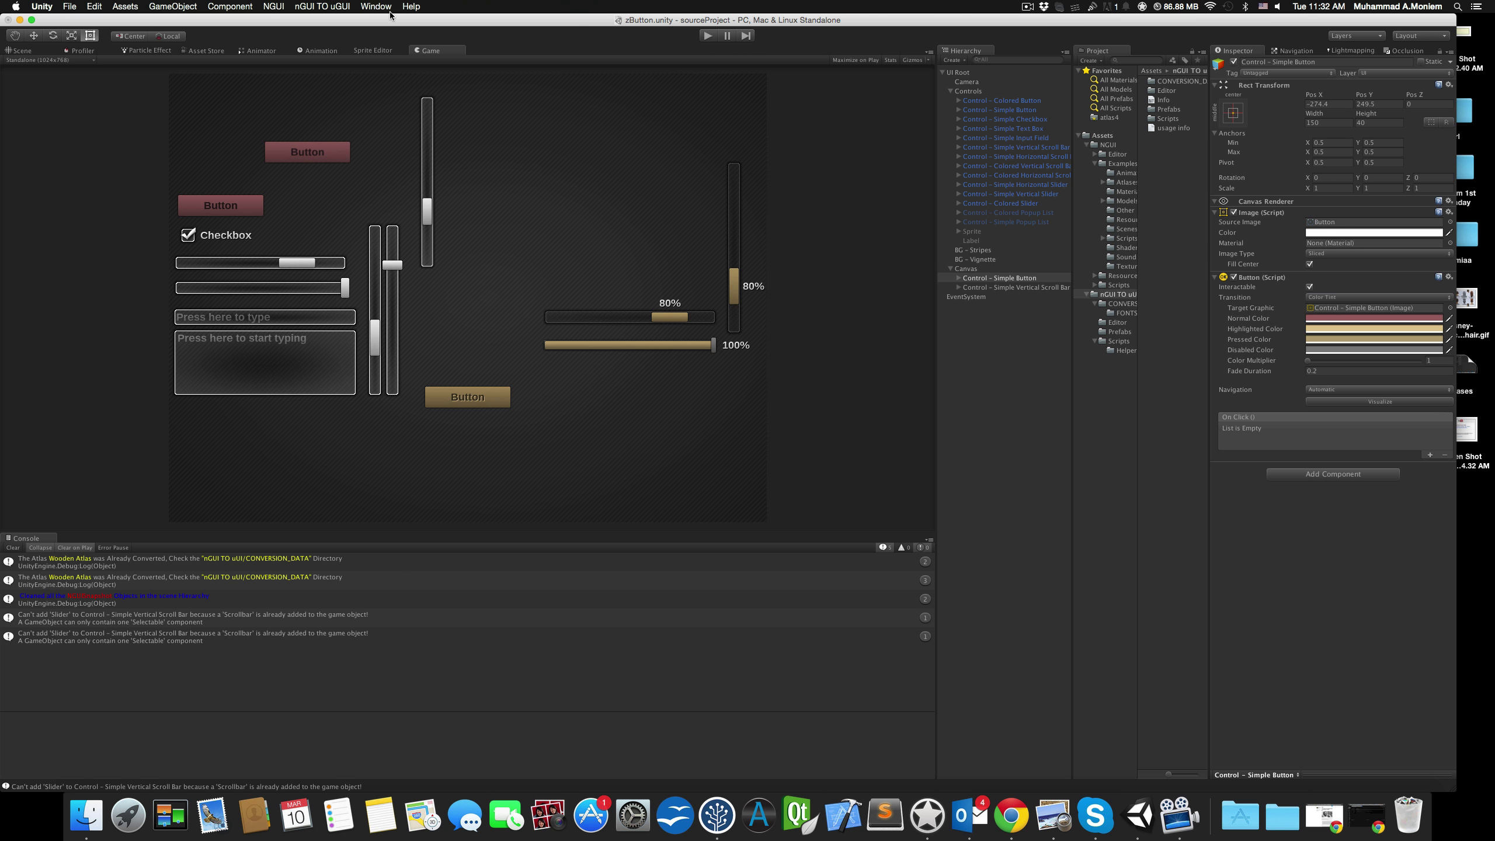
{"action": "left_click", "coordinate": [709, 35]}
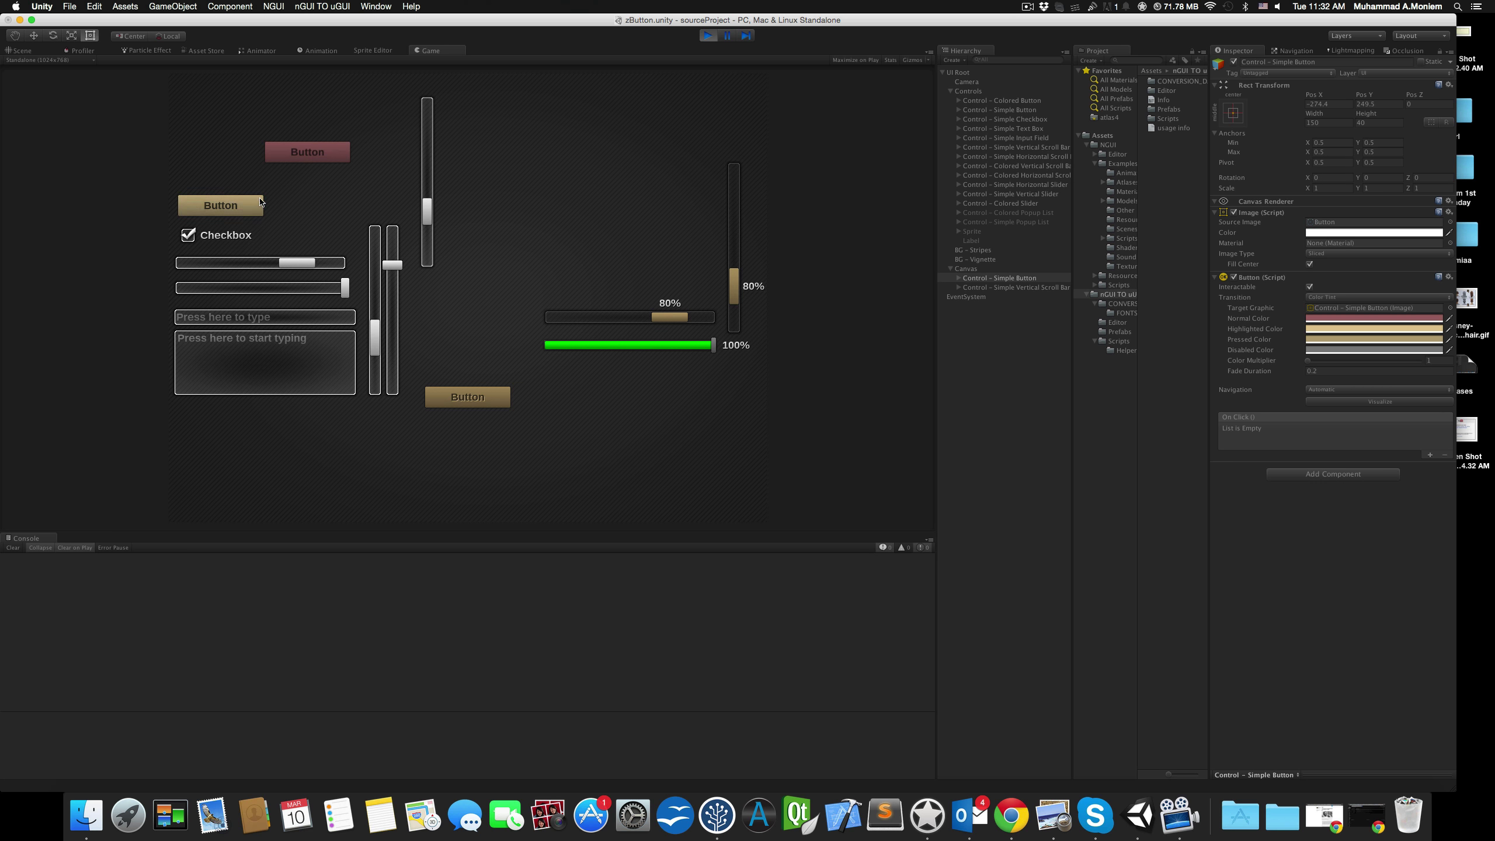
{"action": "left_click", "coordinate": [308, 152]}
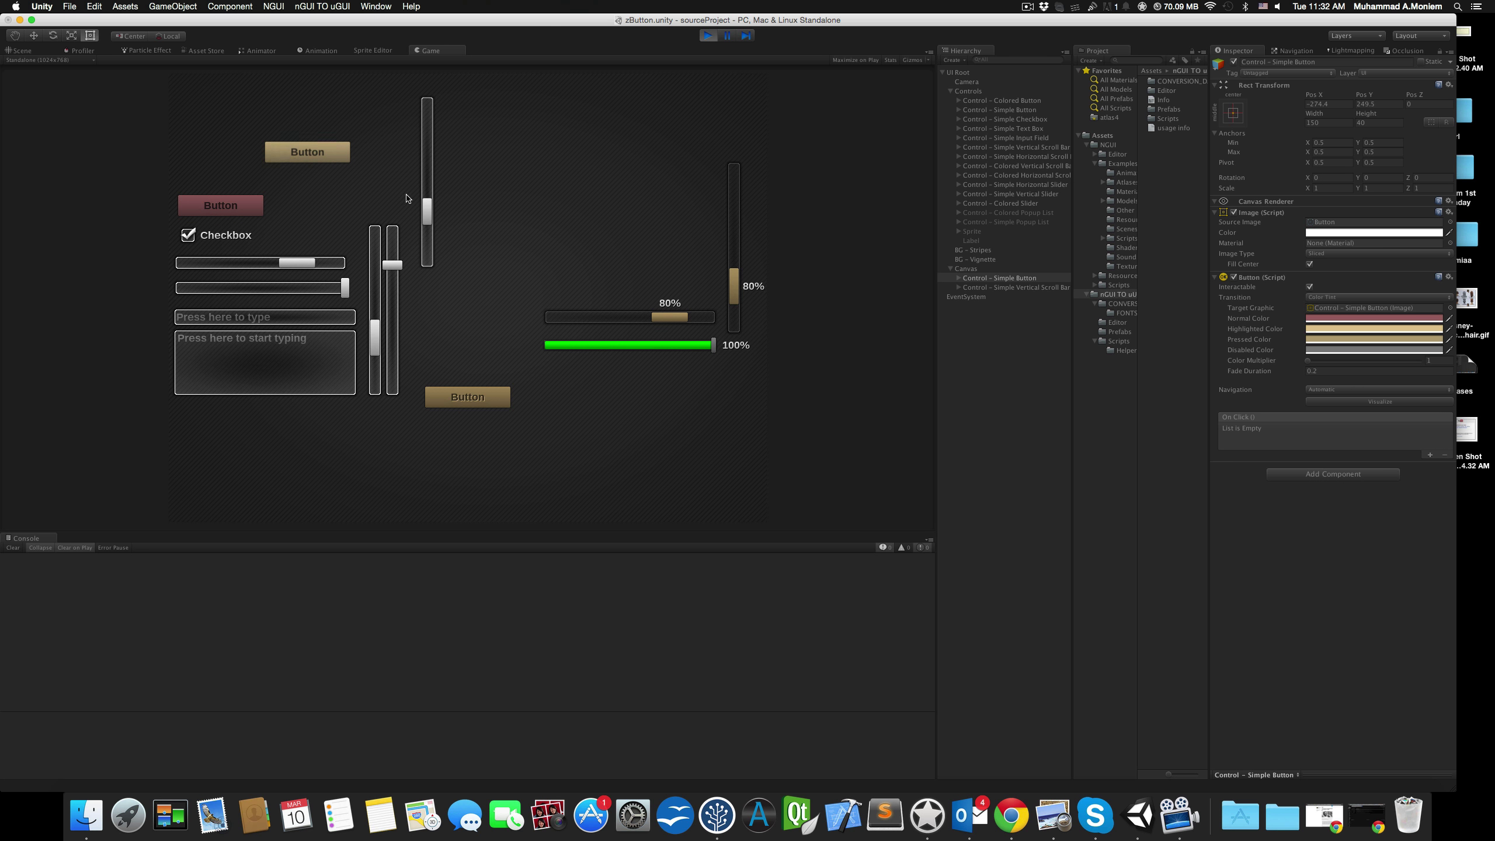
{"action": "left_click_drag", "start_coordinate": [424, 207], "coordinate": [434, 87]}
{"action": "mouse_move", "coordinate": [375, 341]}
{"action": "left_mouse_down"}
{"action": "mouse_move", "coordinate": [379, 309]}
{"action": "mouse_move", "coordinate": [378, 379]}
{"action": "mouse_move", "coordinate": [381, 338]}
{"action": "left_mouse_up"}
{"action": "left_click_drag", "start_coordinate": [431, 116], "coordinate": [431, 152]}
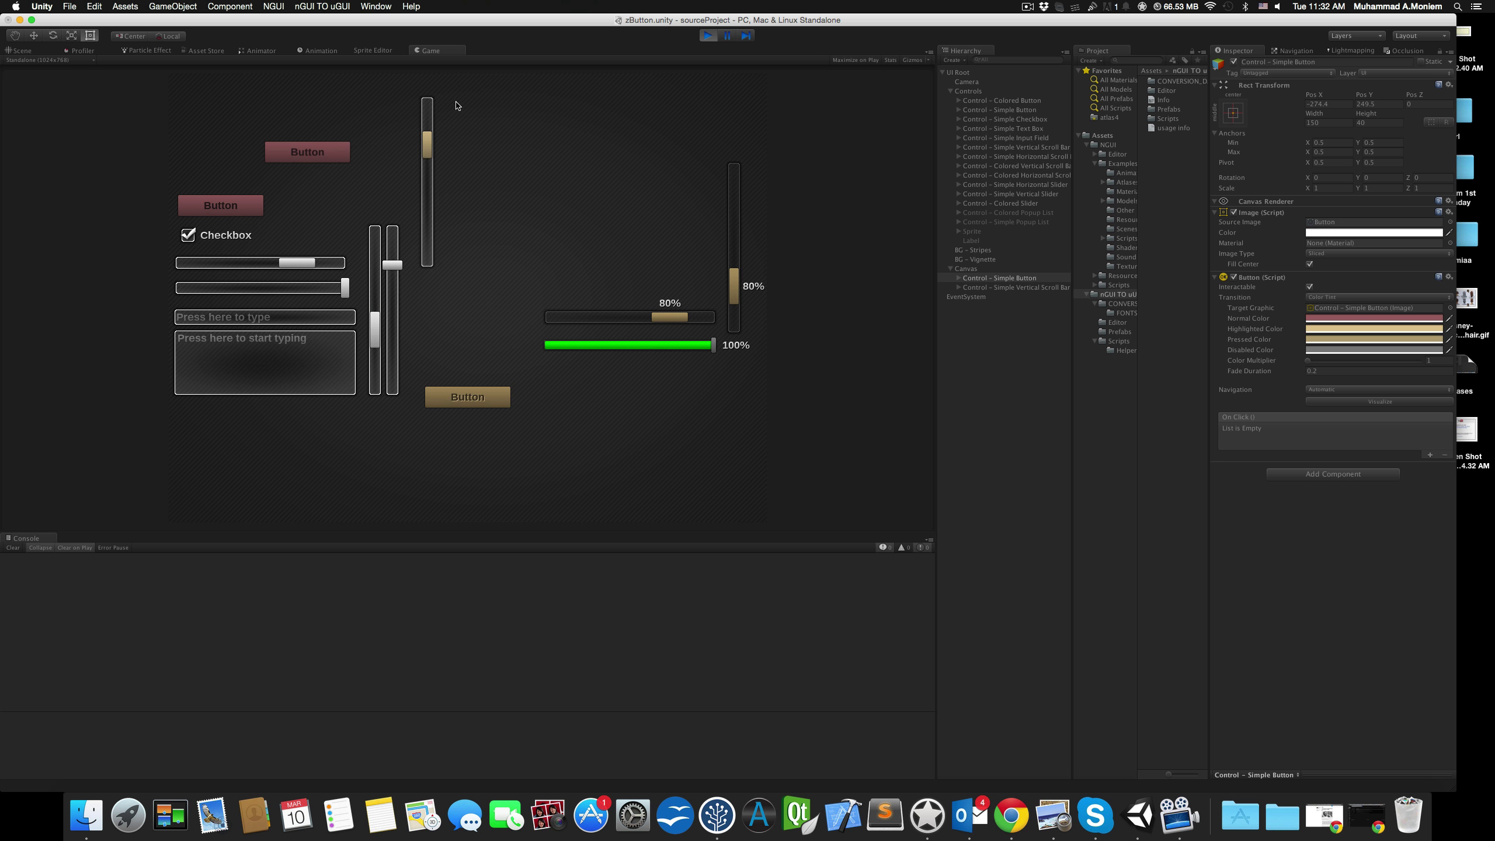
{"action": "left_click_drag", "start_coordinate": [433, 147], "coordinate": [436, 96]}
{"action": "left_click", "coordinate": [330, 154]}
{"action": "left_click", "coordinate": [430, 122]}
{"action": "left_click", "coordinate": [712, 37]}
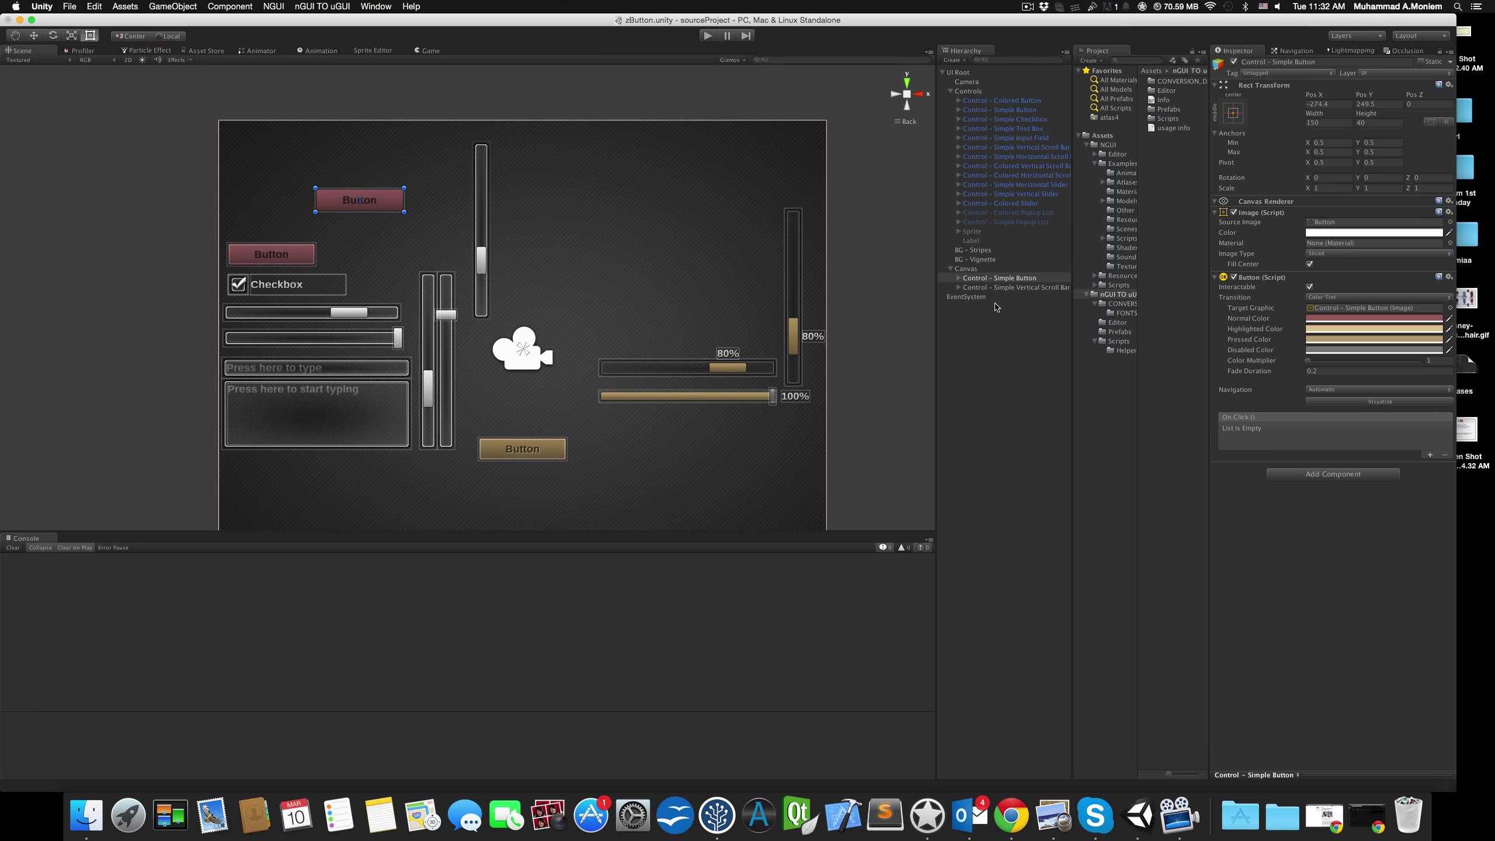
{"action": "left_click", "coordinate": [345, 5]}
{"action": "mouse_move", "coordinate": [353, 31]}
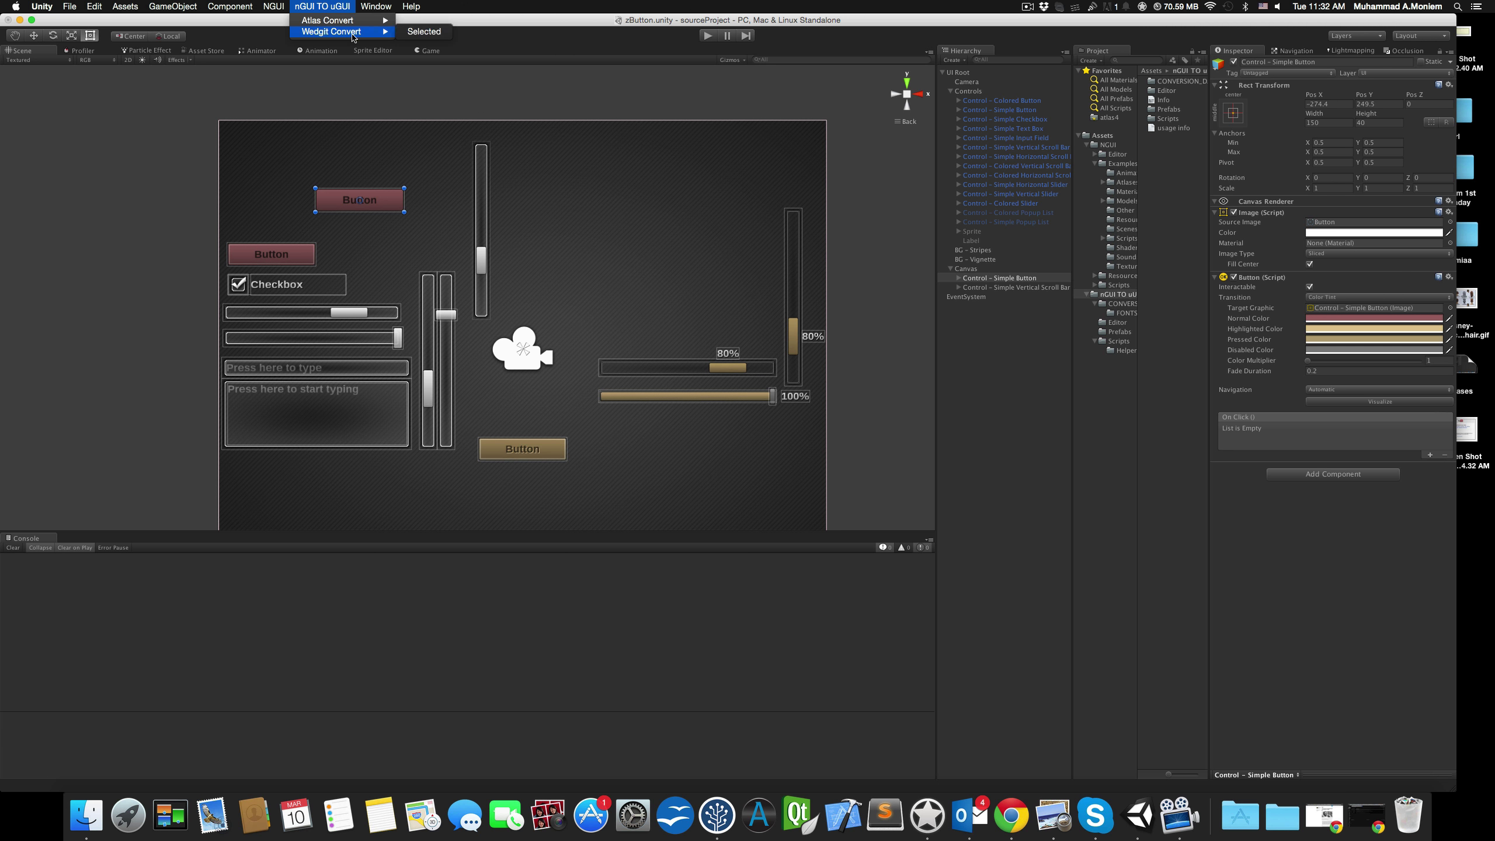
{"action": "left_click", "coordinate": [425, 33]}
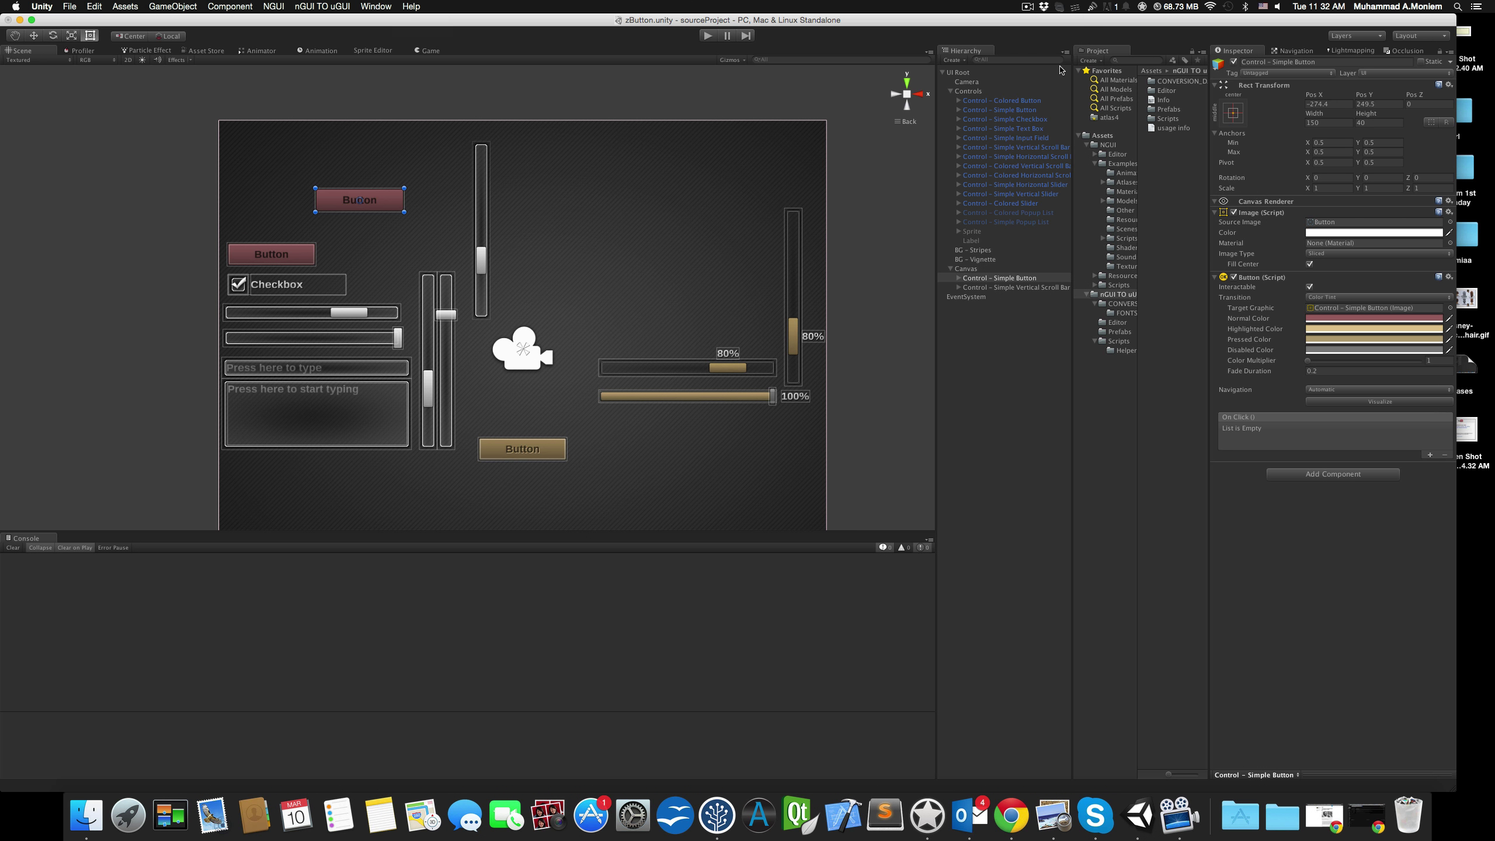
{"action": "left_click", "coordinate": [967, 91]}
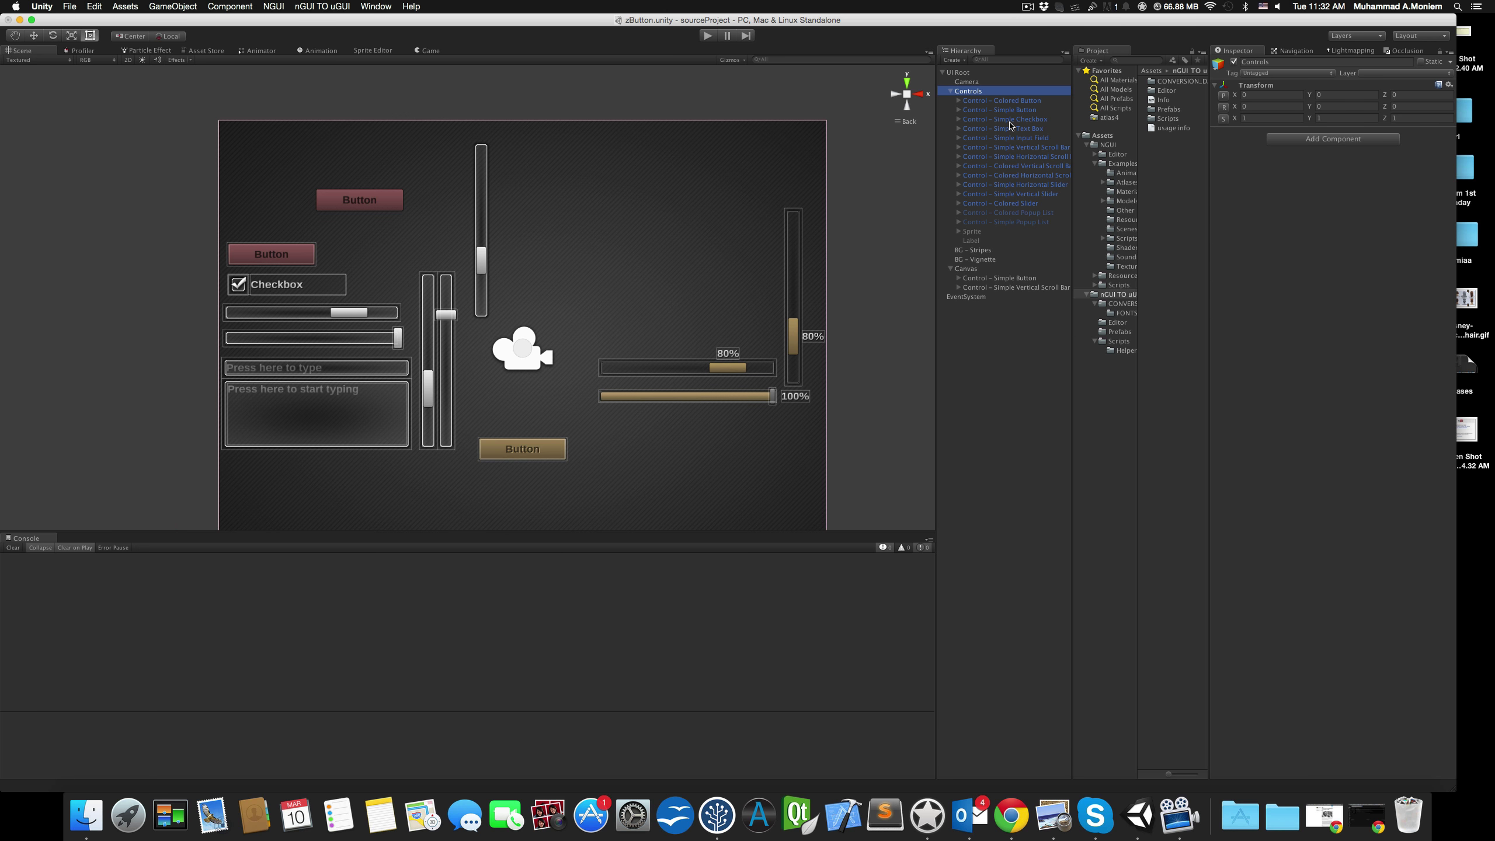
{"action": "left_click", "coordinate": [1006, 100]}
{"action": "left_click", "coordinate": [1007, 138], "text": "super"}
{"action": "left_click", "coordinate": [1010, 166], "text": "super"}
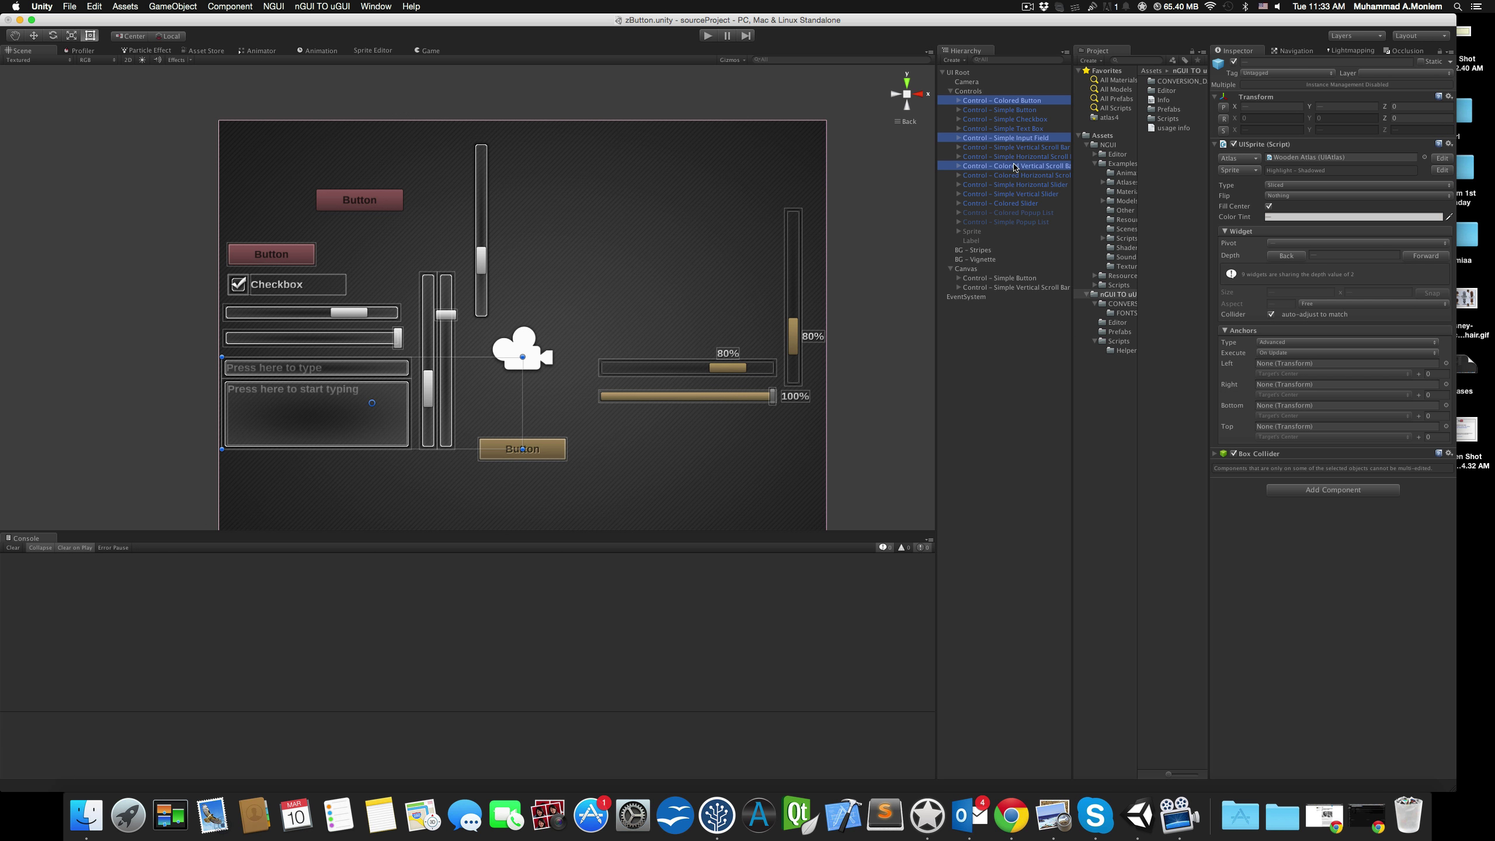
{"action": "left_click", "coordinate": [1013, 194], "text": "super"}
Compare the components of the converted Simple Button with those of the NGUI original, and examine the converted button's Label child
{"action": "left_click", "coordinate": [999, 277]}
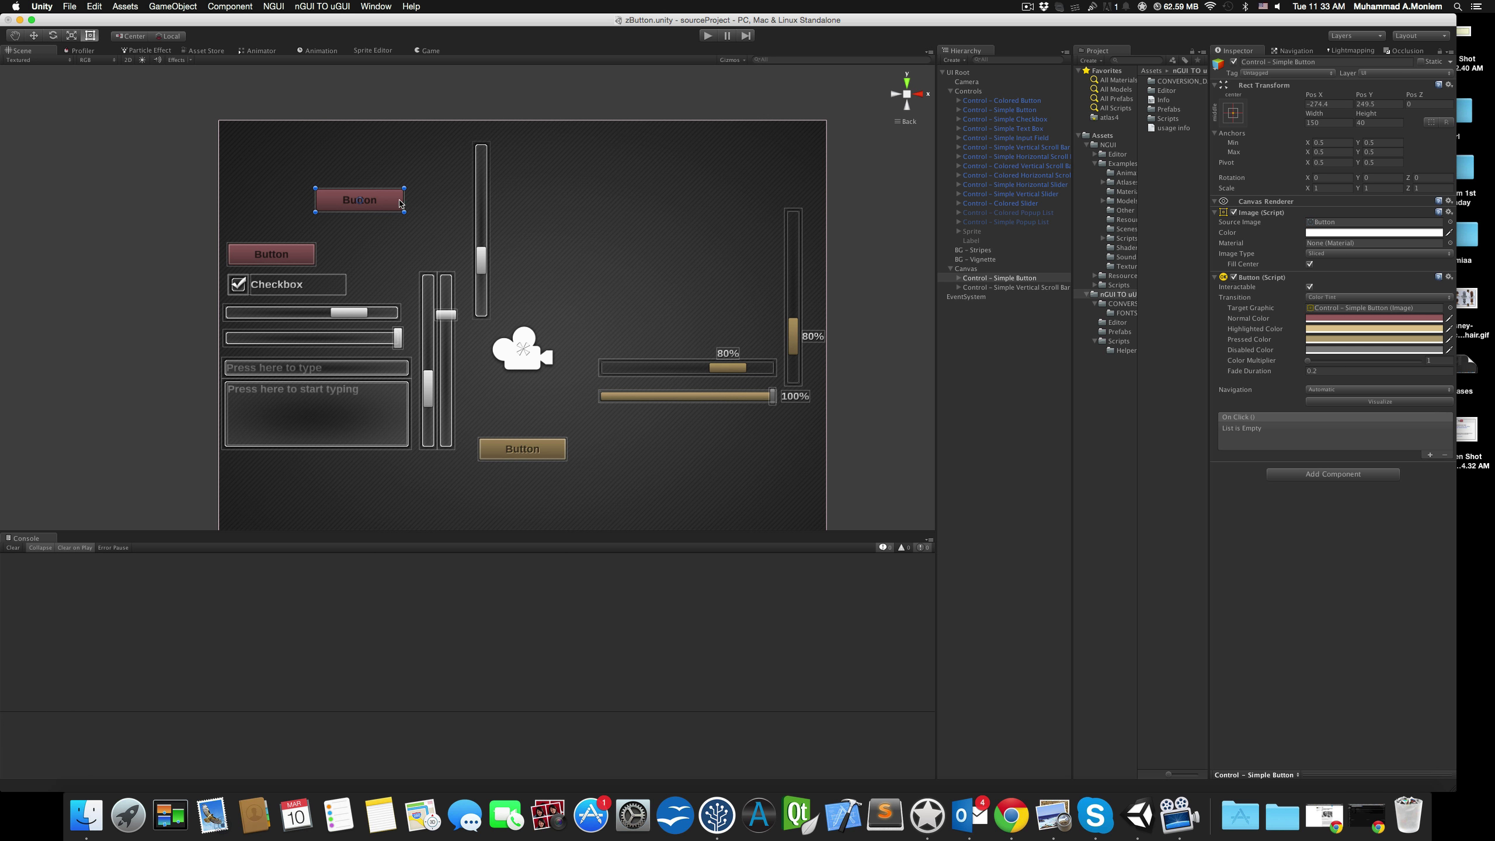
{"action": "left_click", "coordinate": [304, 258]}
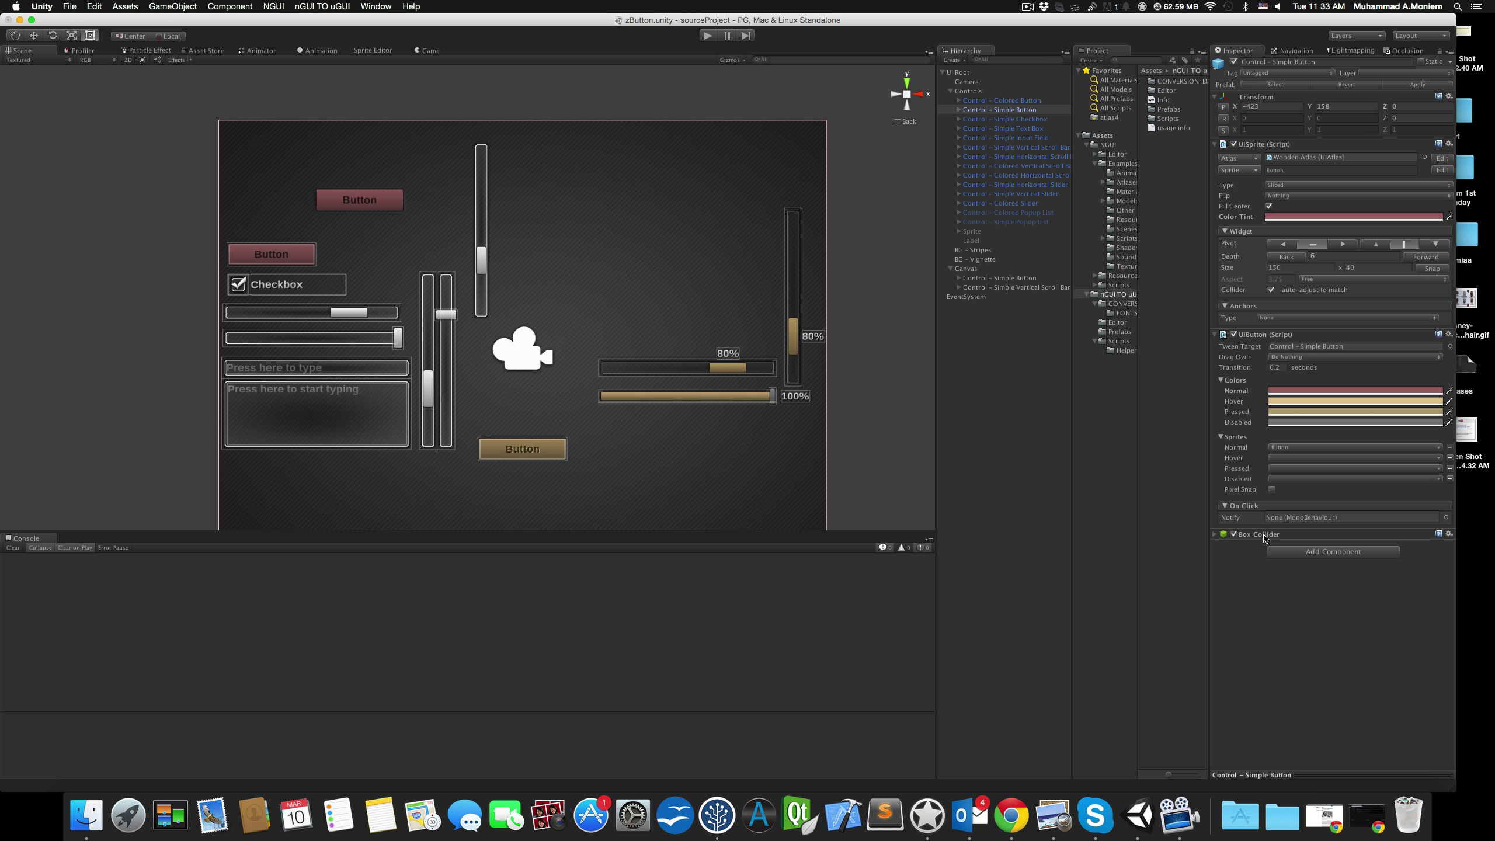
{"action": "left_click", "coordinate": [396, 192]}
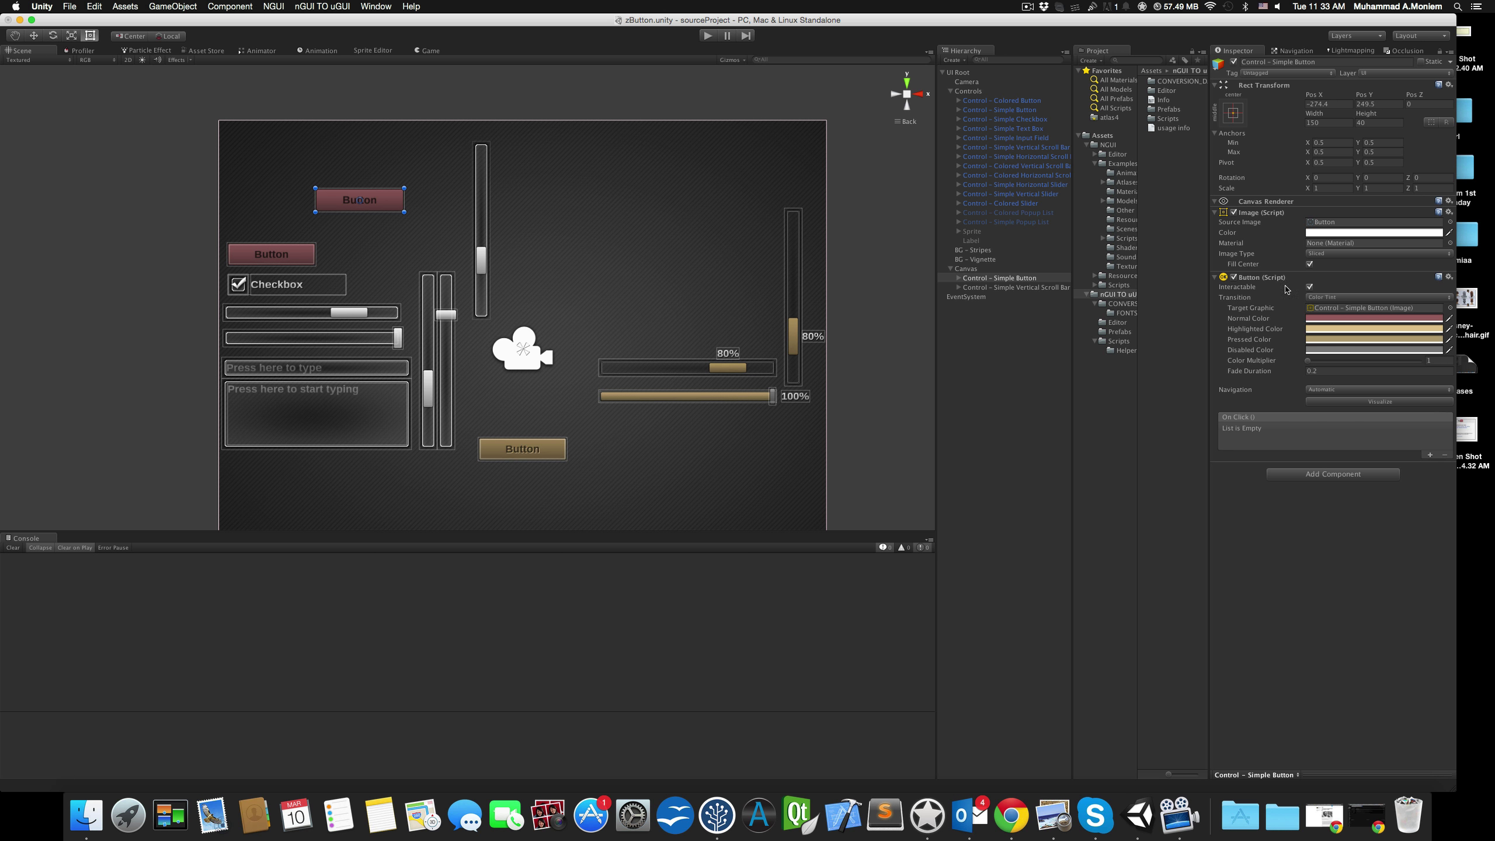
{"action": "left_click", "coordinate": [958, 278]}
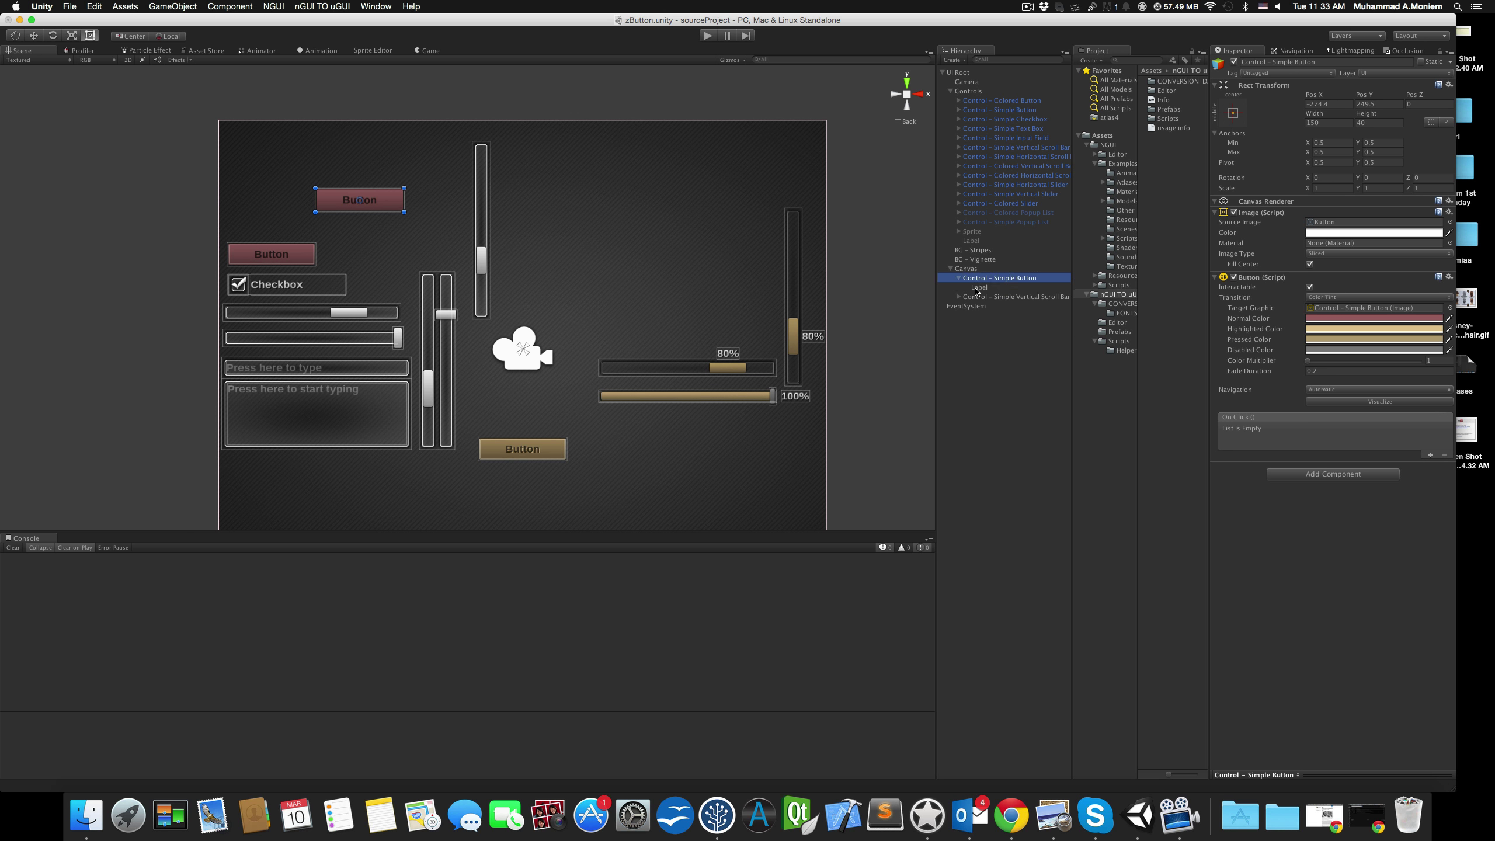
{"action": "left_click", "coordinate": [993, 290]}
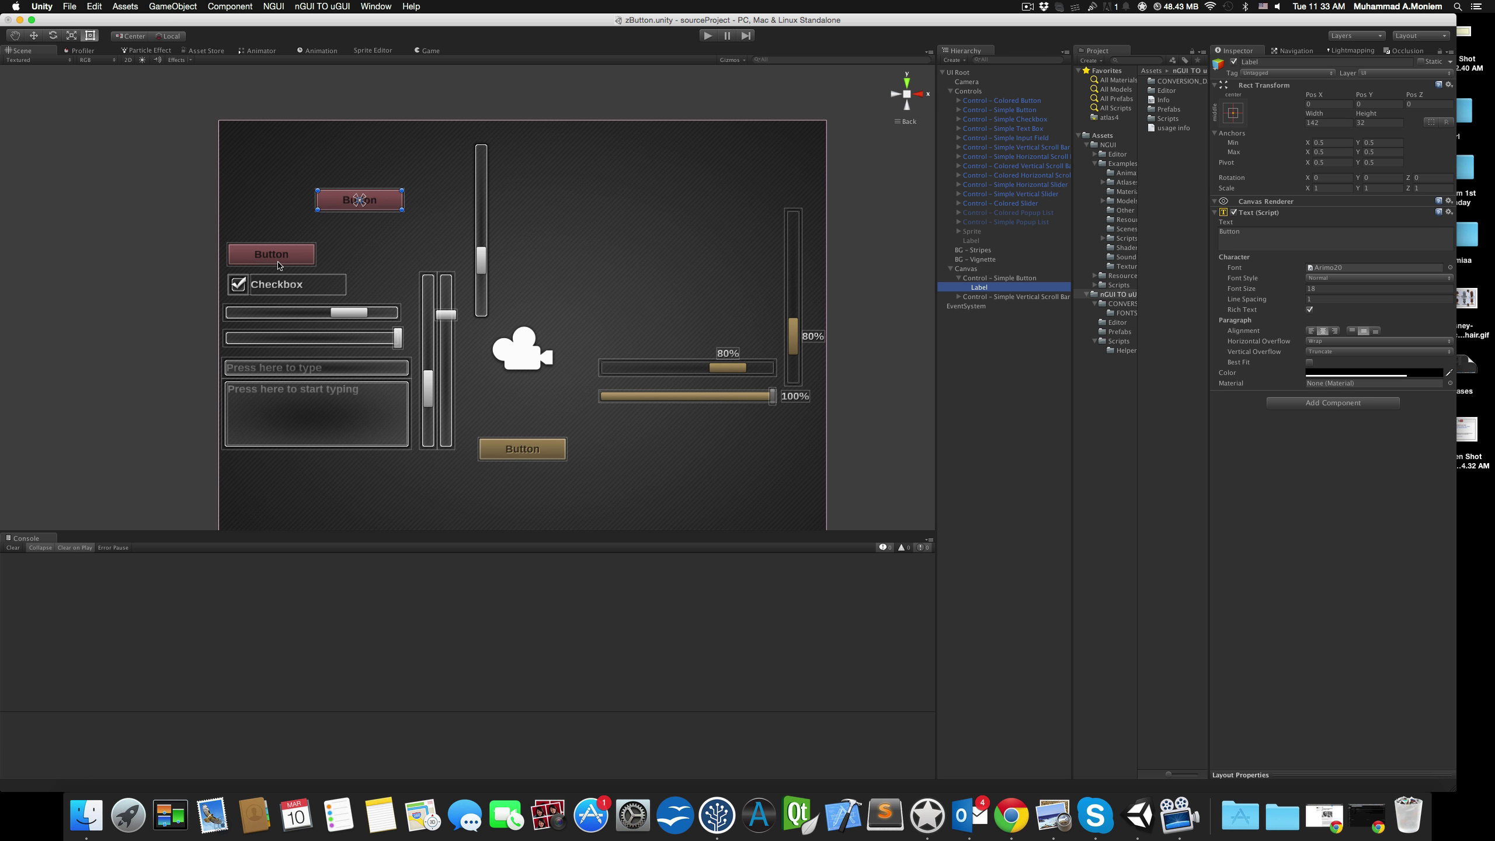
Examine the components of the converted Simple Vertical Scroll Bar and its Foreground child
{"action": "left_click", "coordinate": [480, 261]}
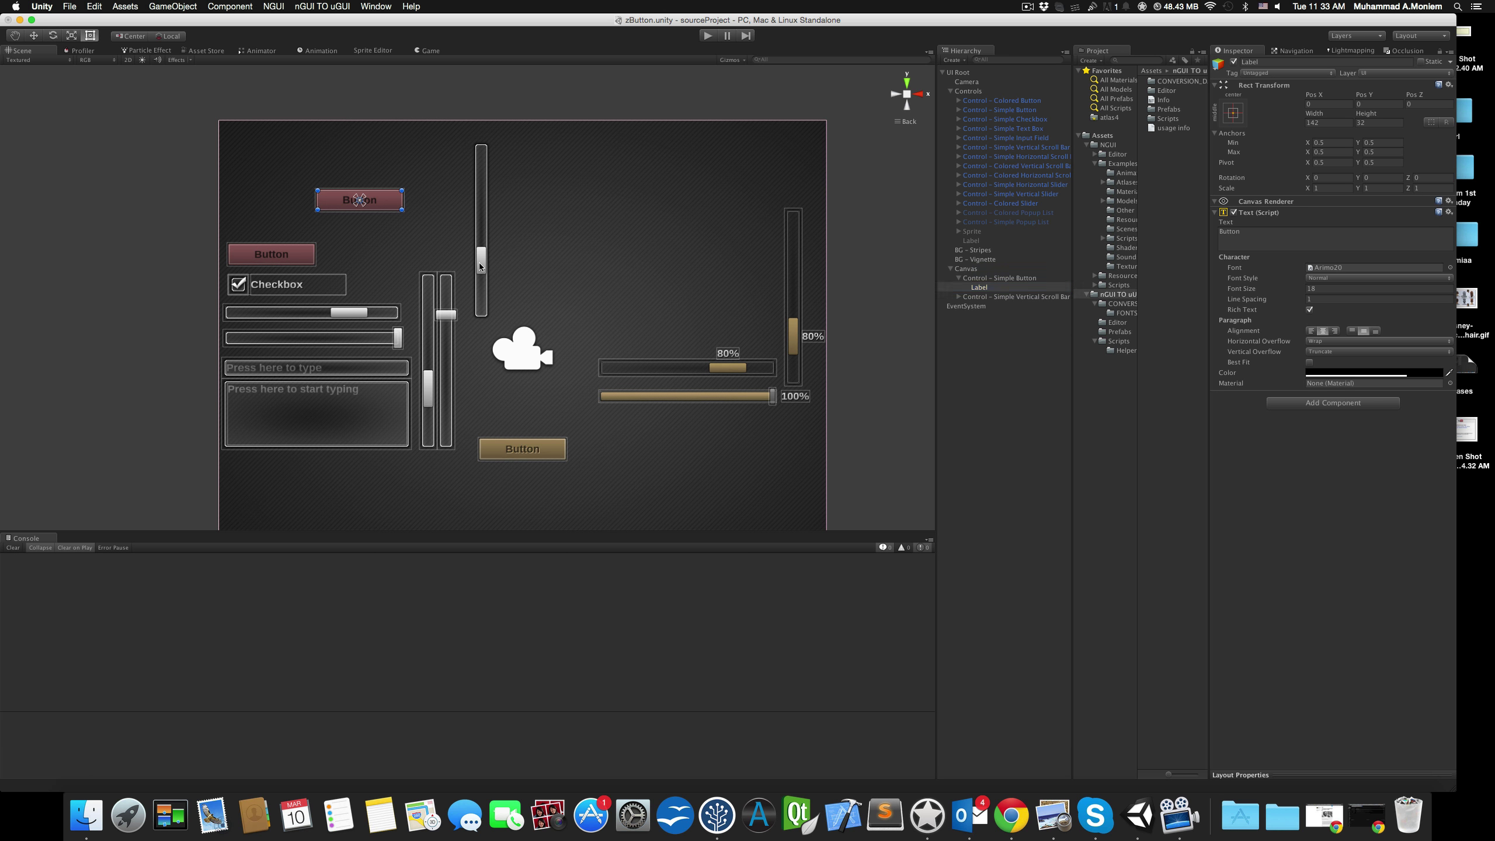
{"action": "left_click", "coordinate": [989, 297]}
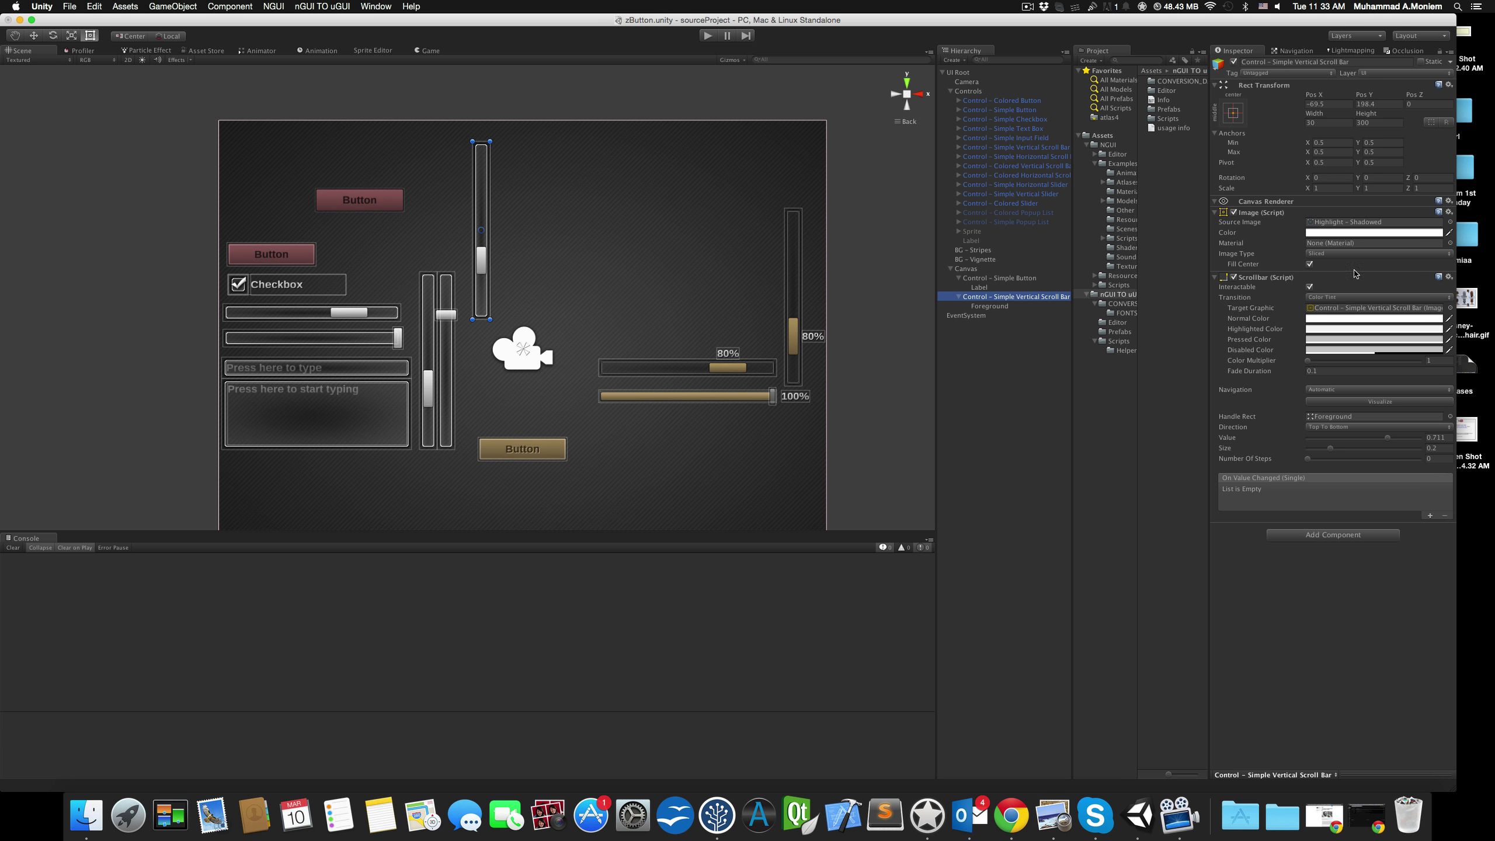
{"action": "left_click", "coordinate": [1000, 306]}
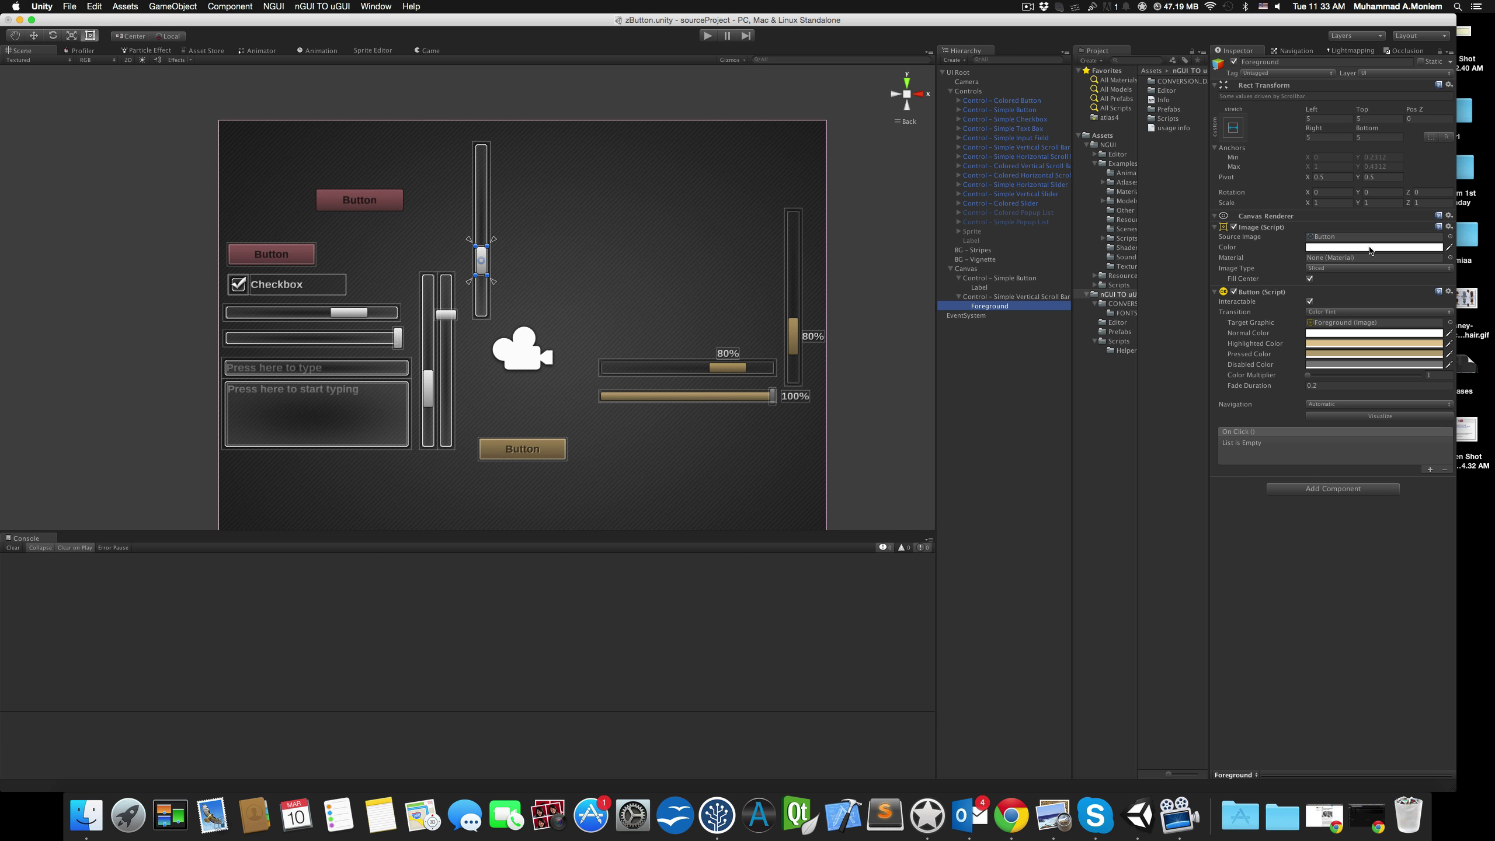
{"action": "left_click", "coordinate": [969, 297]}
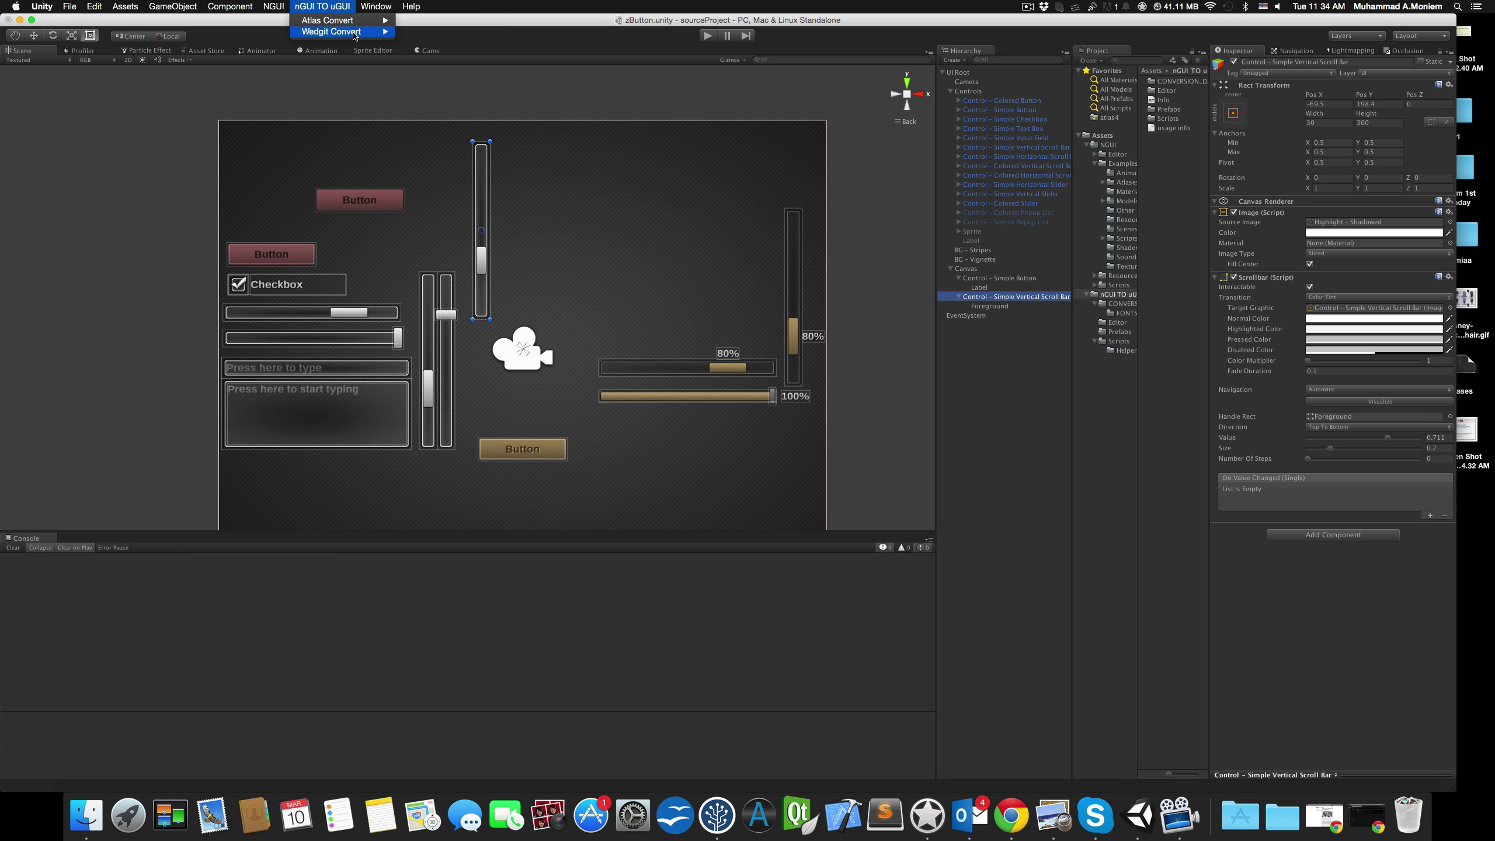
{"action": "mouse_move", "coordinate": [355, 35]}
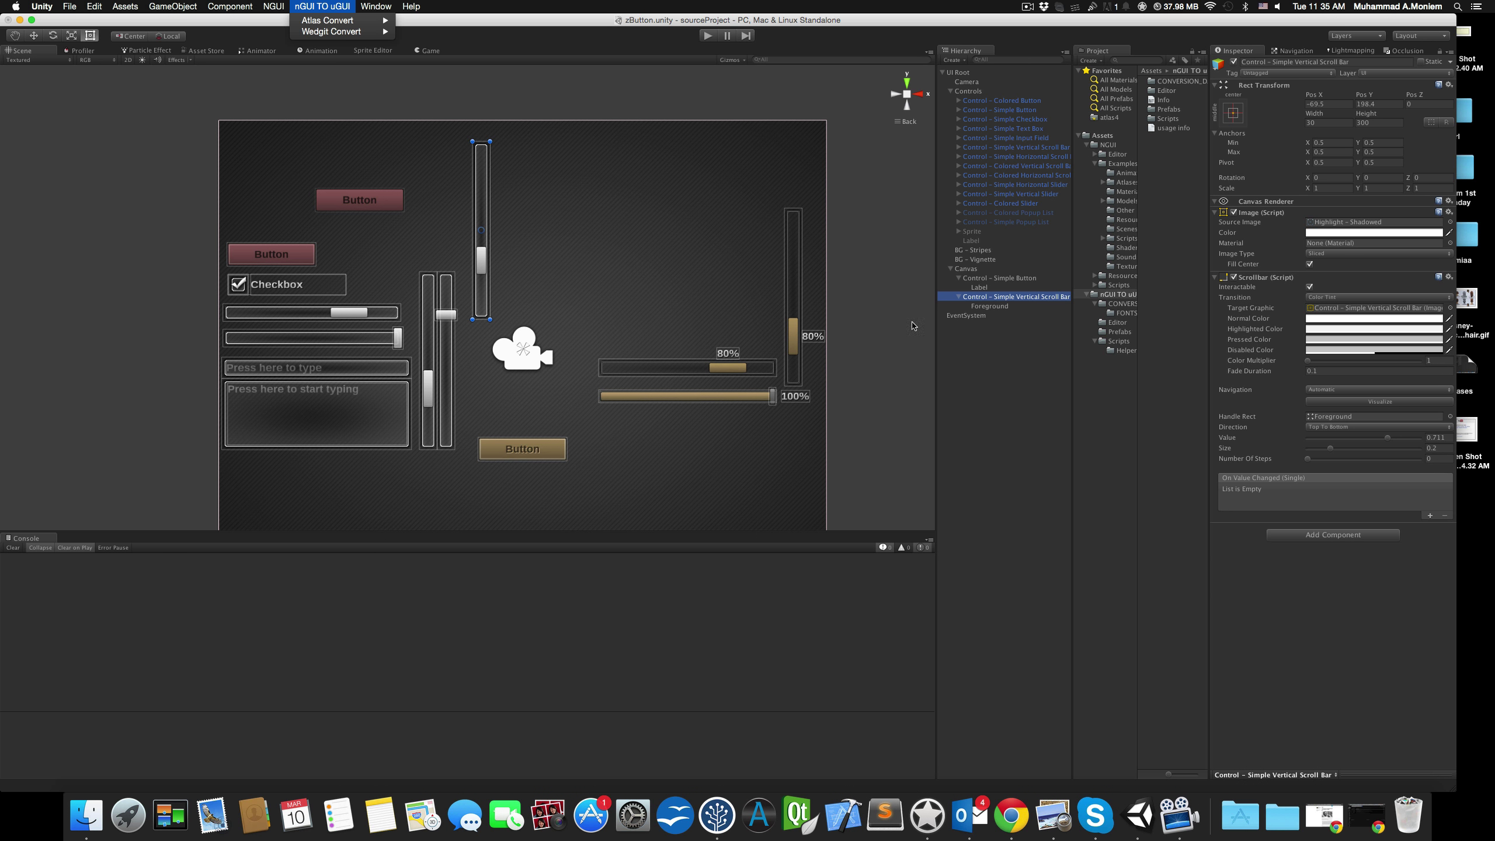
{"action": "left_click", "coordinate": [958, 296]}
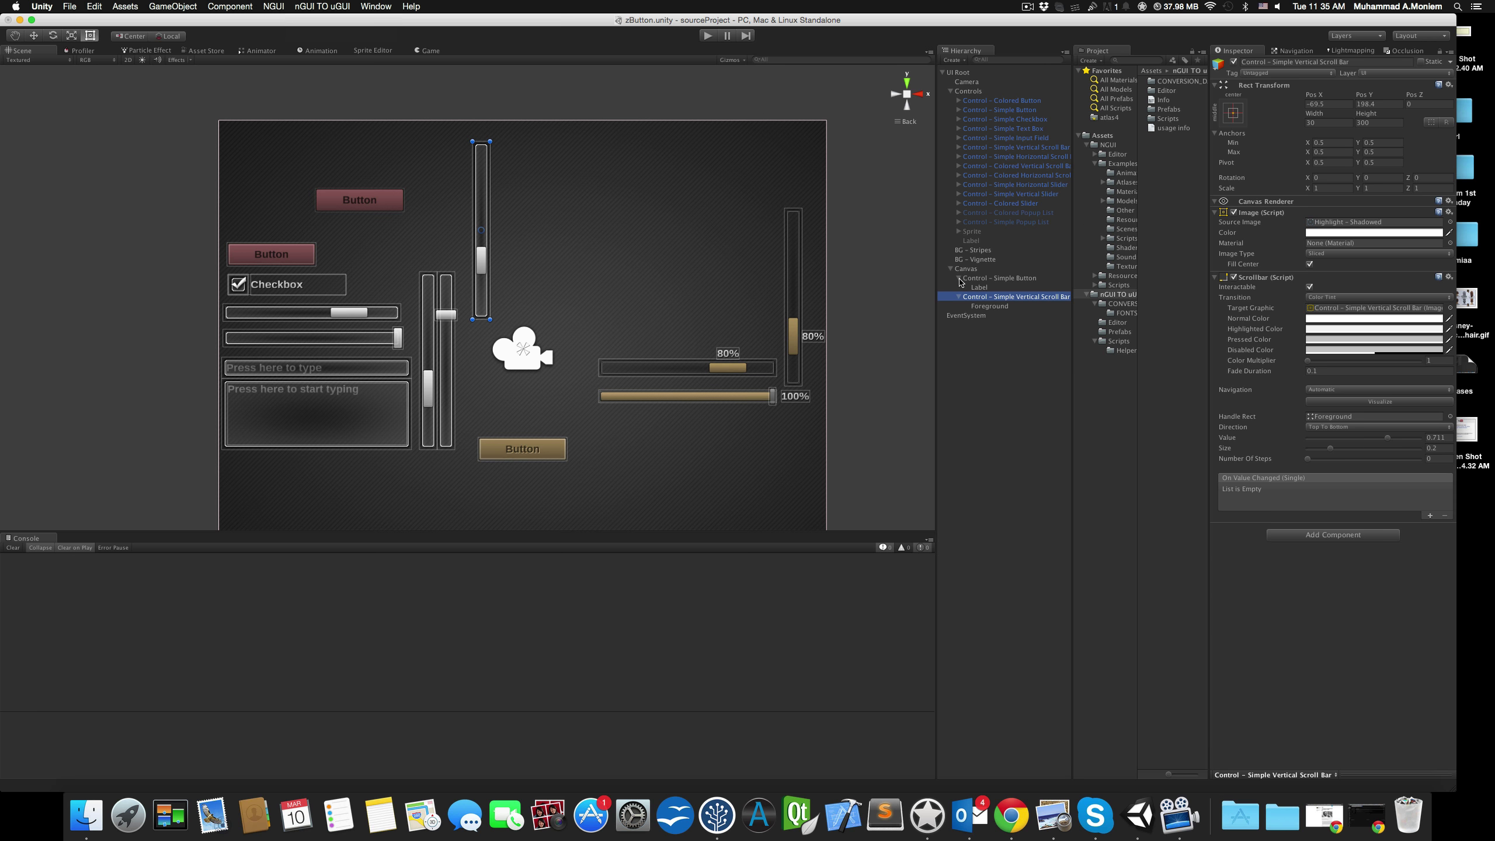
Convert the NGUI Colored Horizontal Scroll Bar to uGUI and move the converted copy above the original, to about X 257, Y 146
{"action": "left_click", "coordinate": [959, 279]}
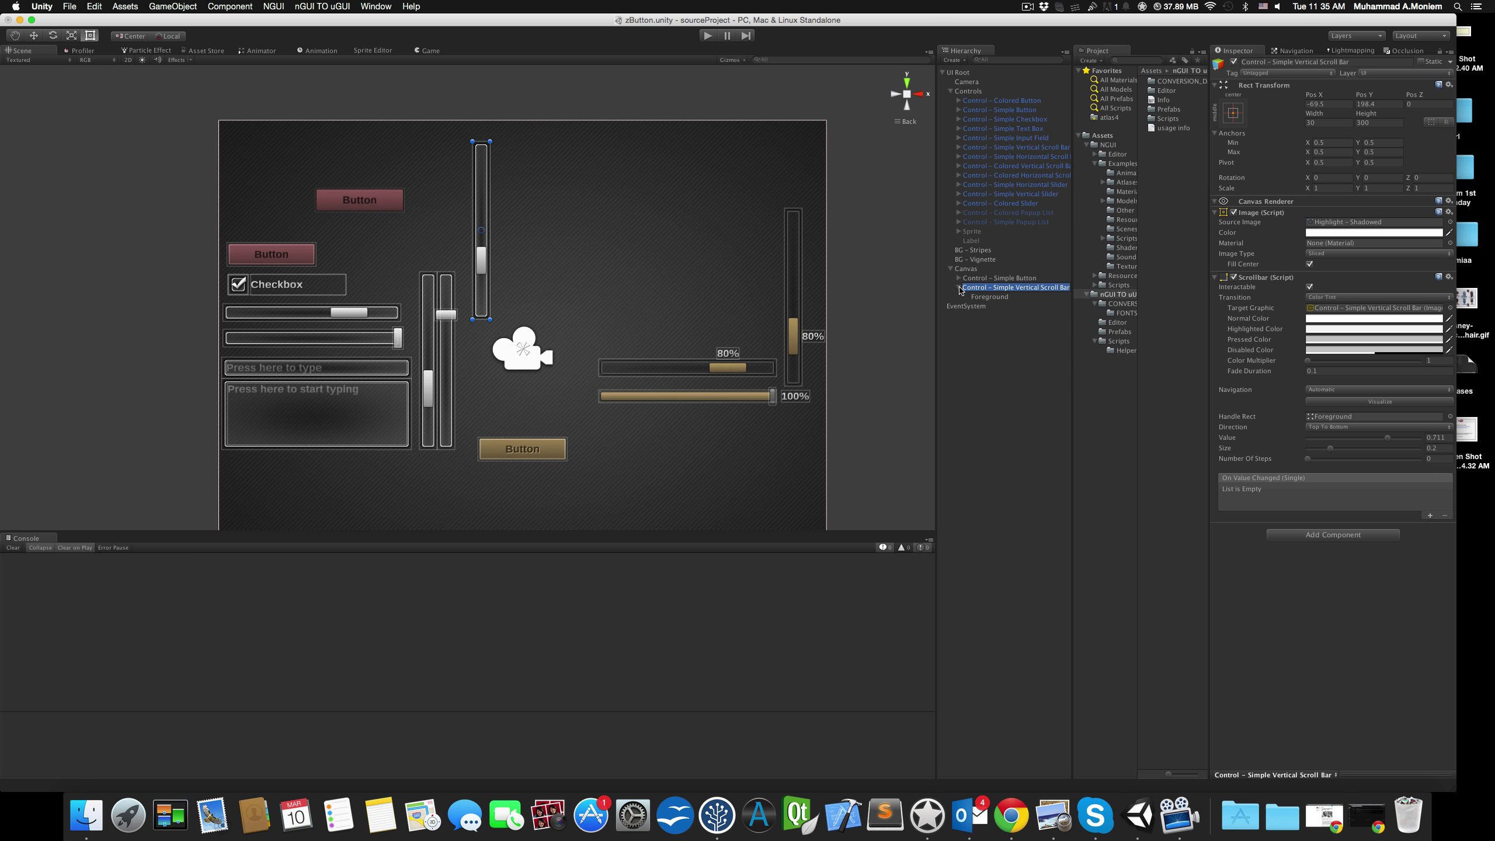
{"action": "left_click", "coordinate": [974, 328]}
{"action": "left_click", "coordinate": [959, 287]}
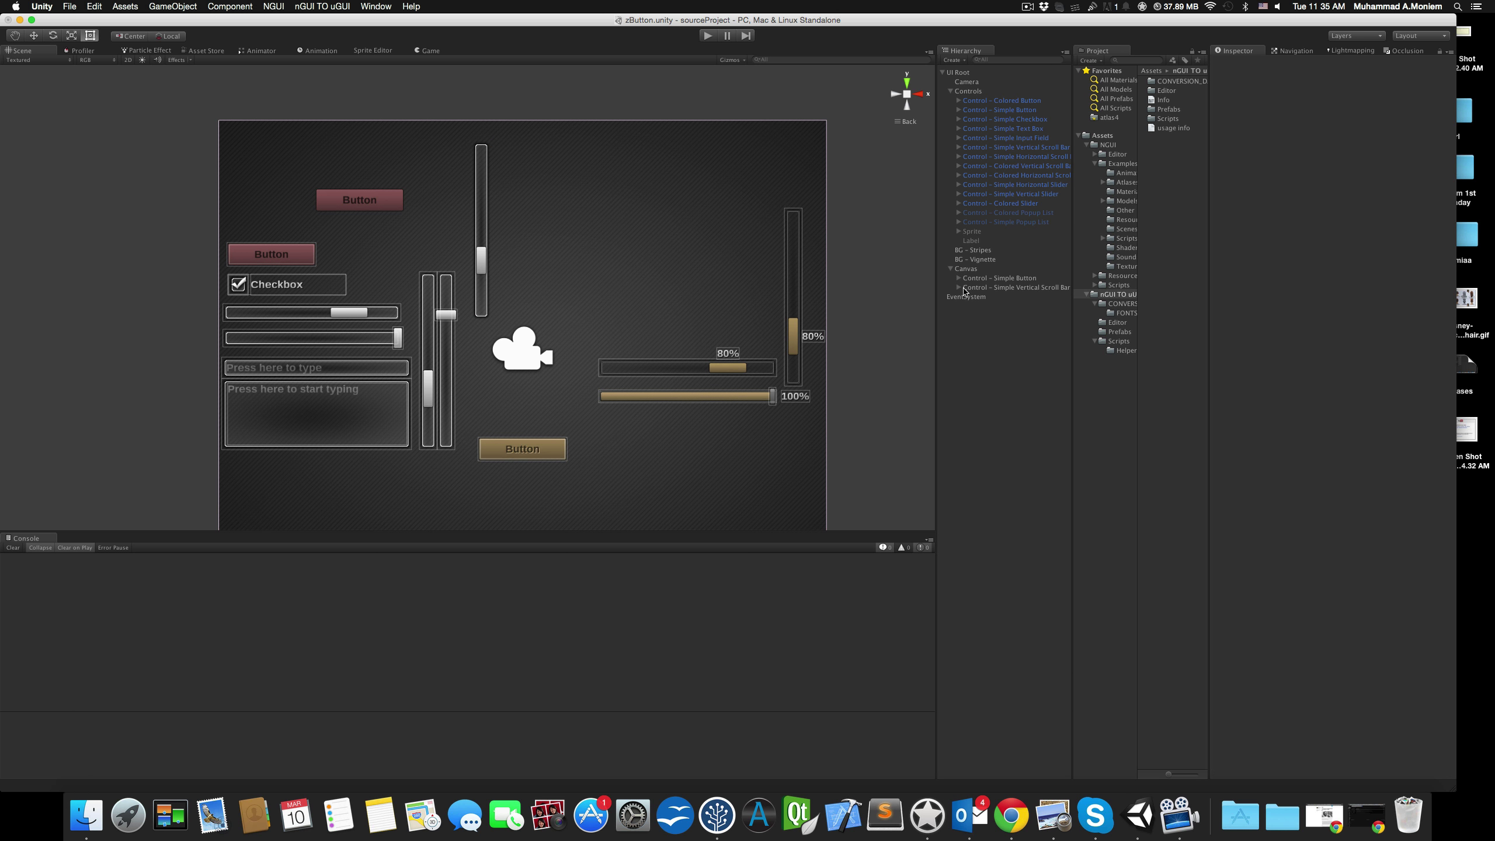
{"action": "left_click", "coordinate": [751, 368]}
{"action": "left_click", "coordinate": [1000, 175]}
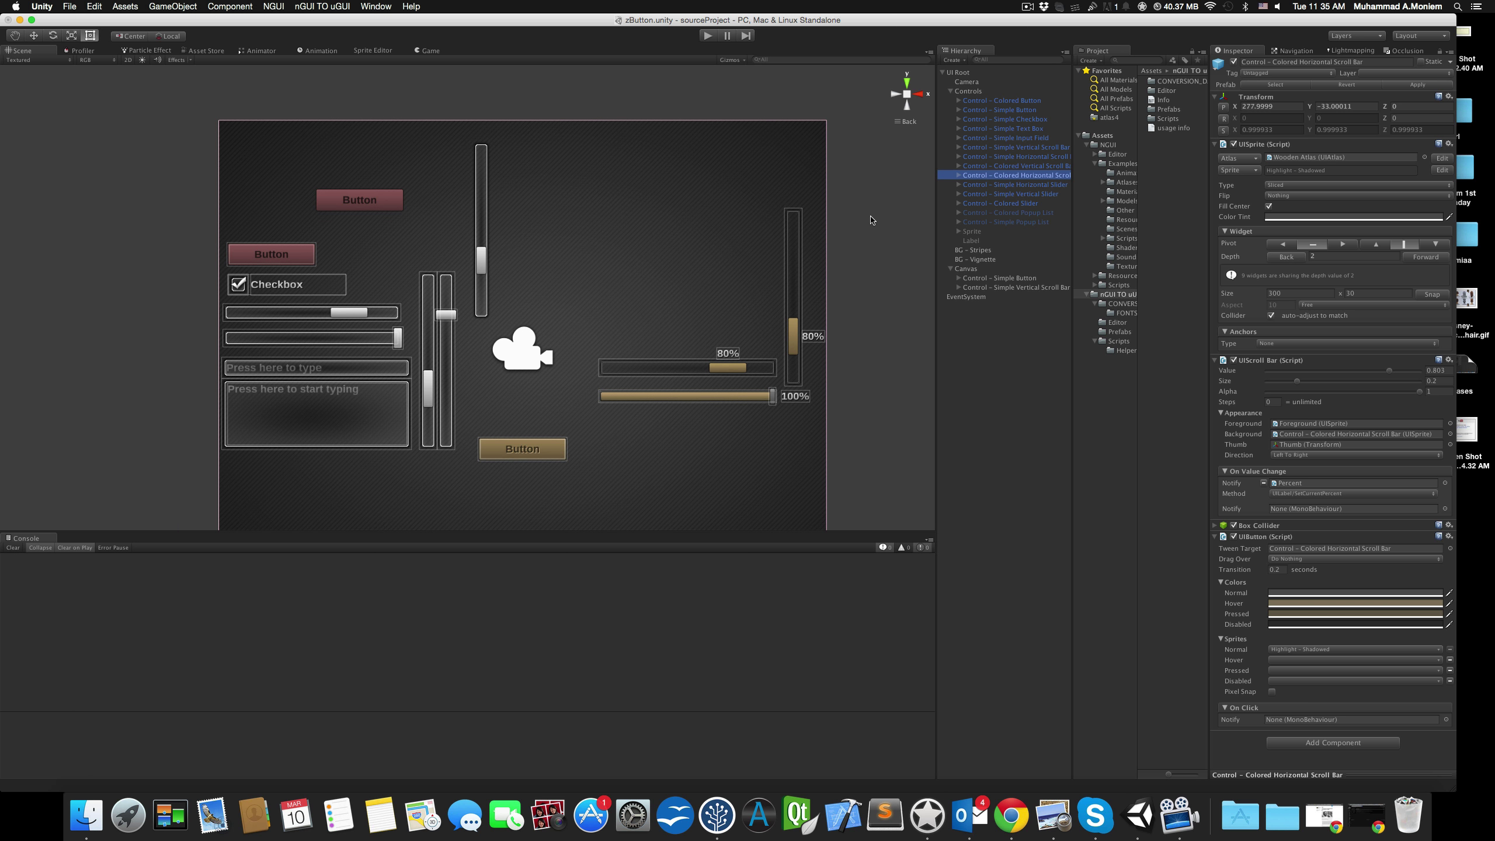
{"action": "left_click", "coordinate": [314, 5]}
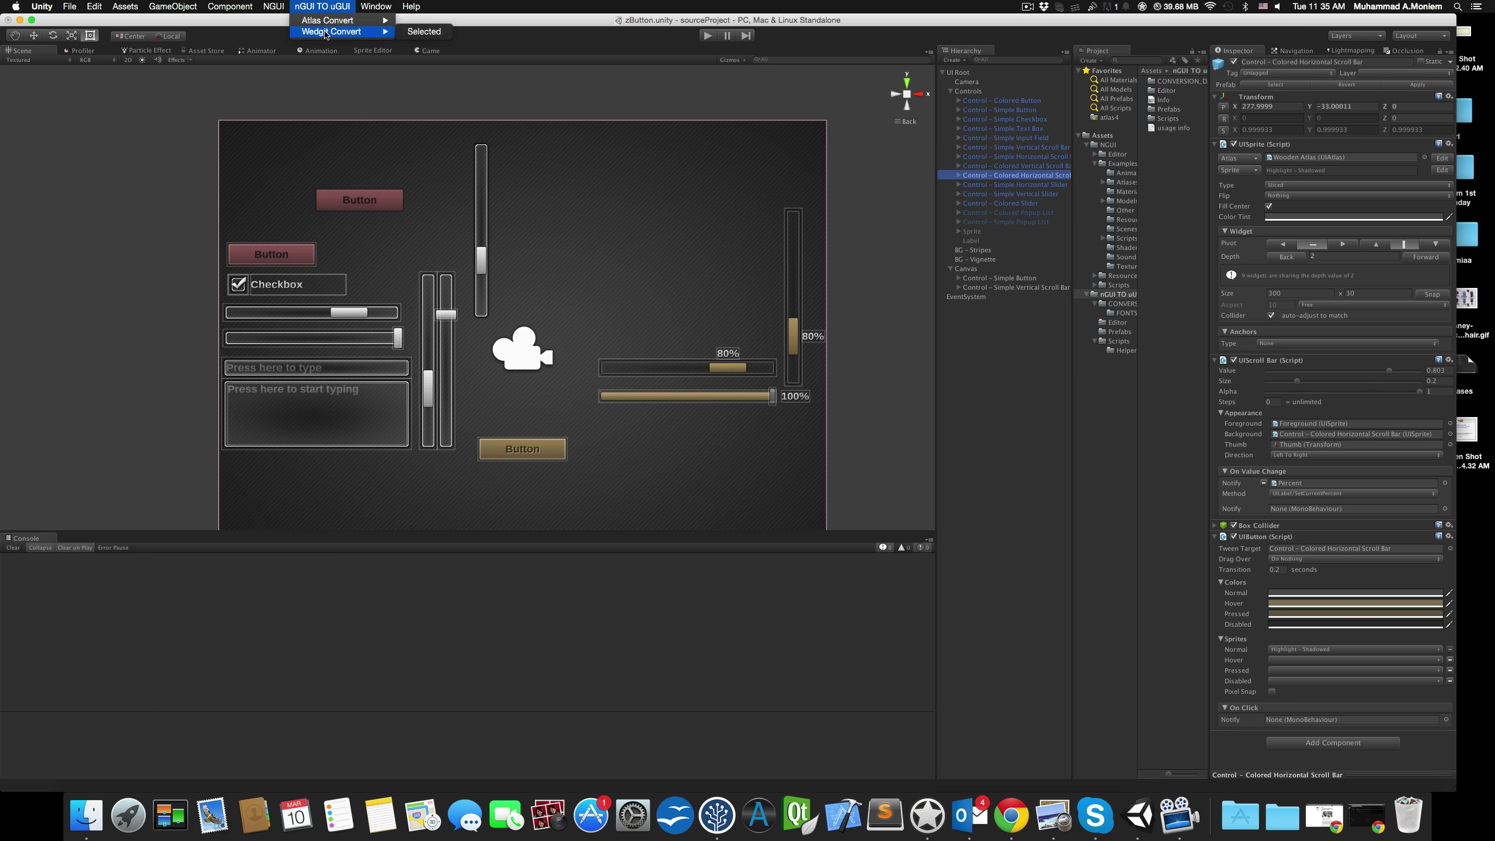
{"action": "left_click", "coordinate": [425, 32]}
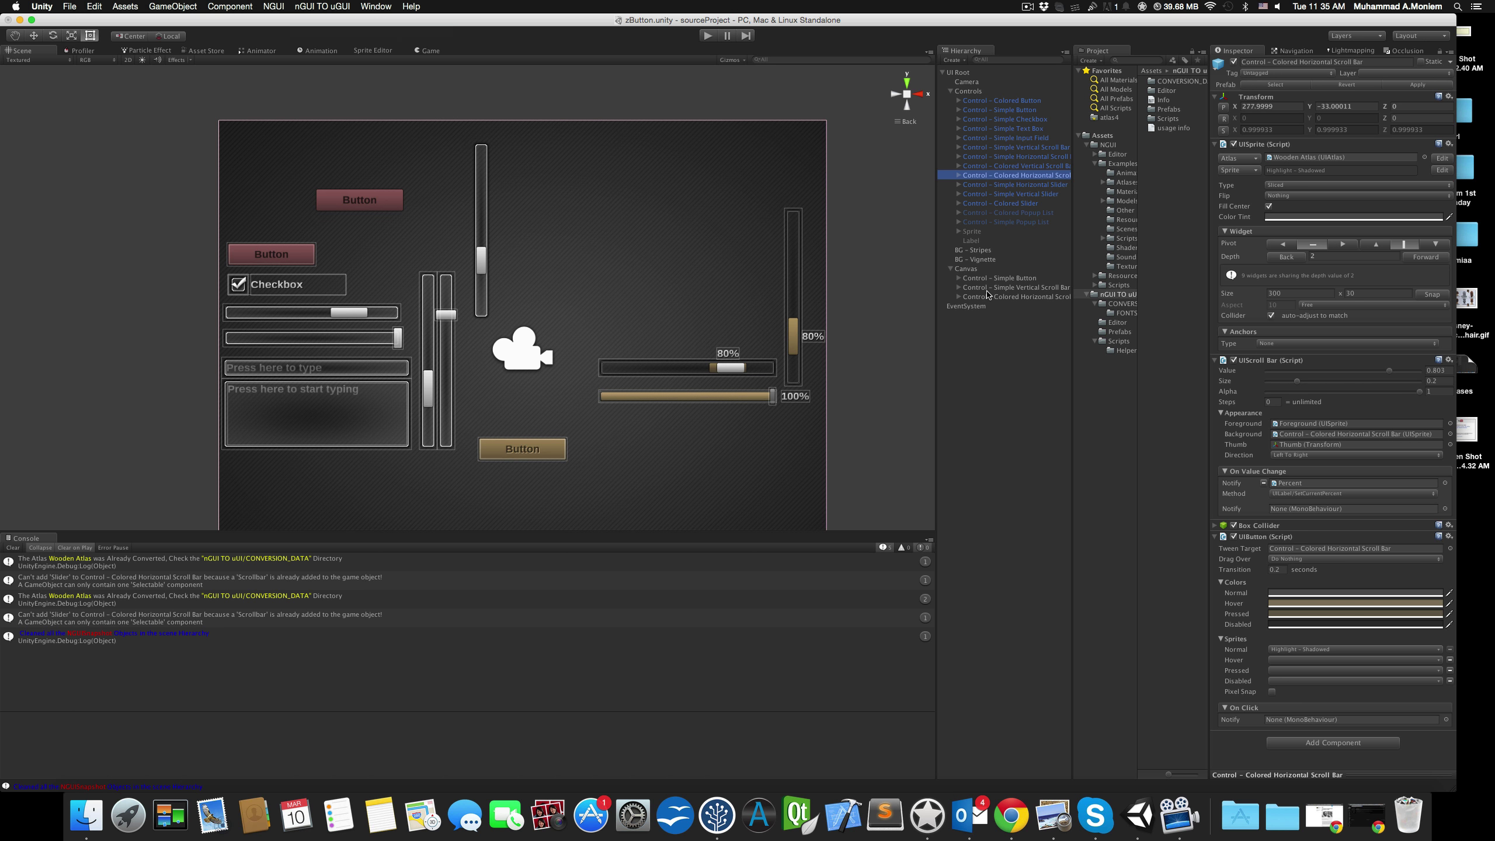
{"action": "left_click", "coordinate": [994, 296]}
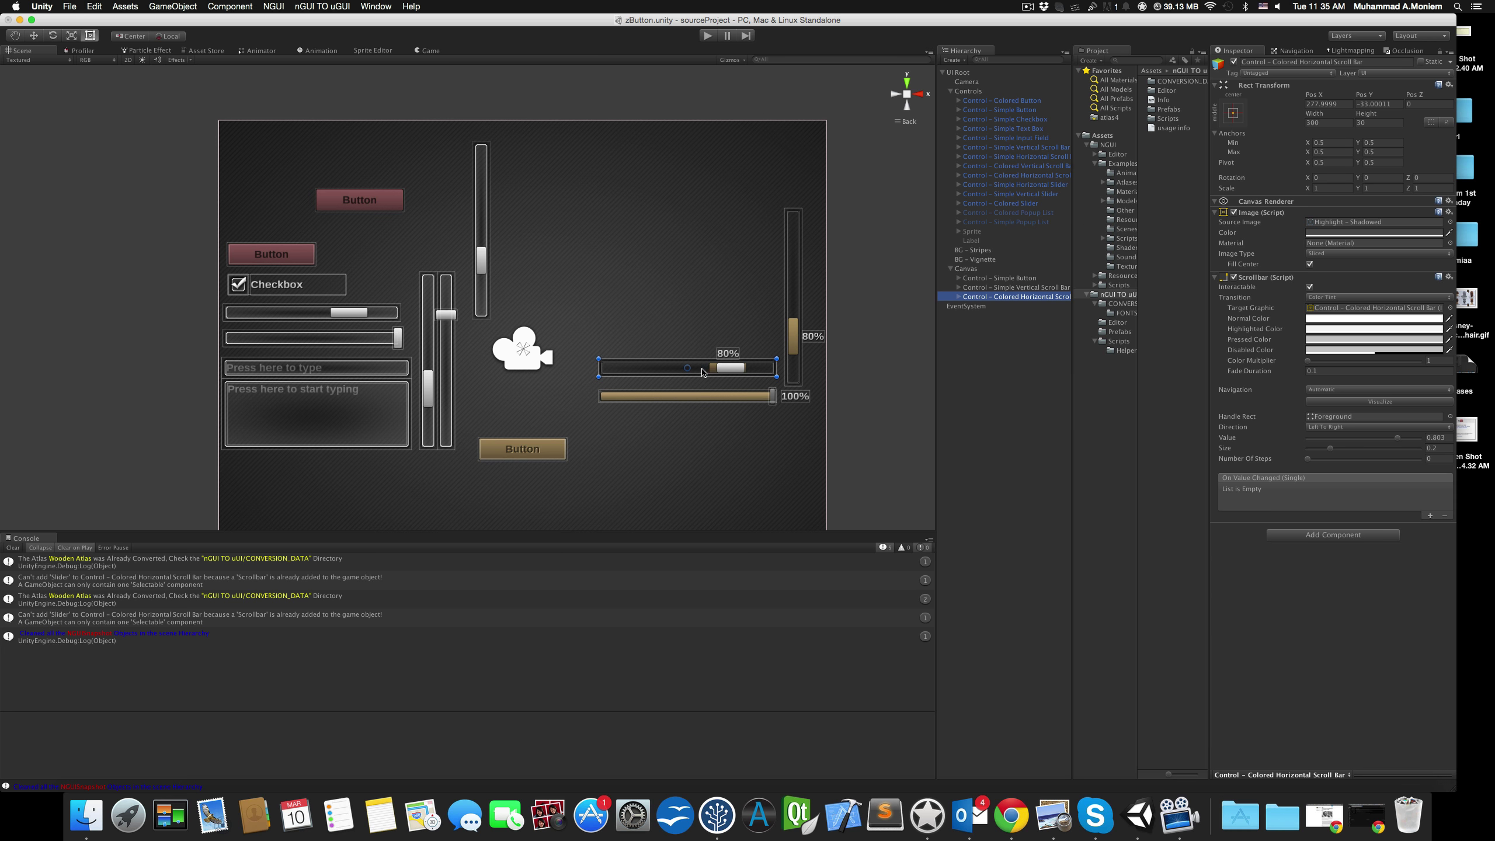
{"action": "left_click_drag", "start_coordinate": [707, 371], "coordinate": [695, 266]}
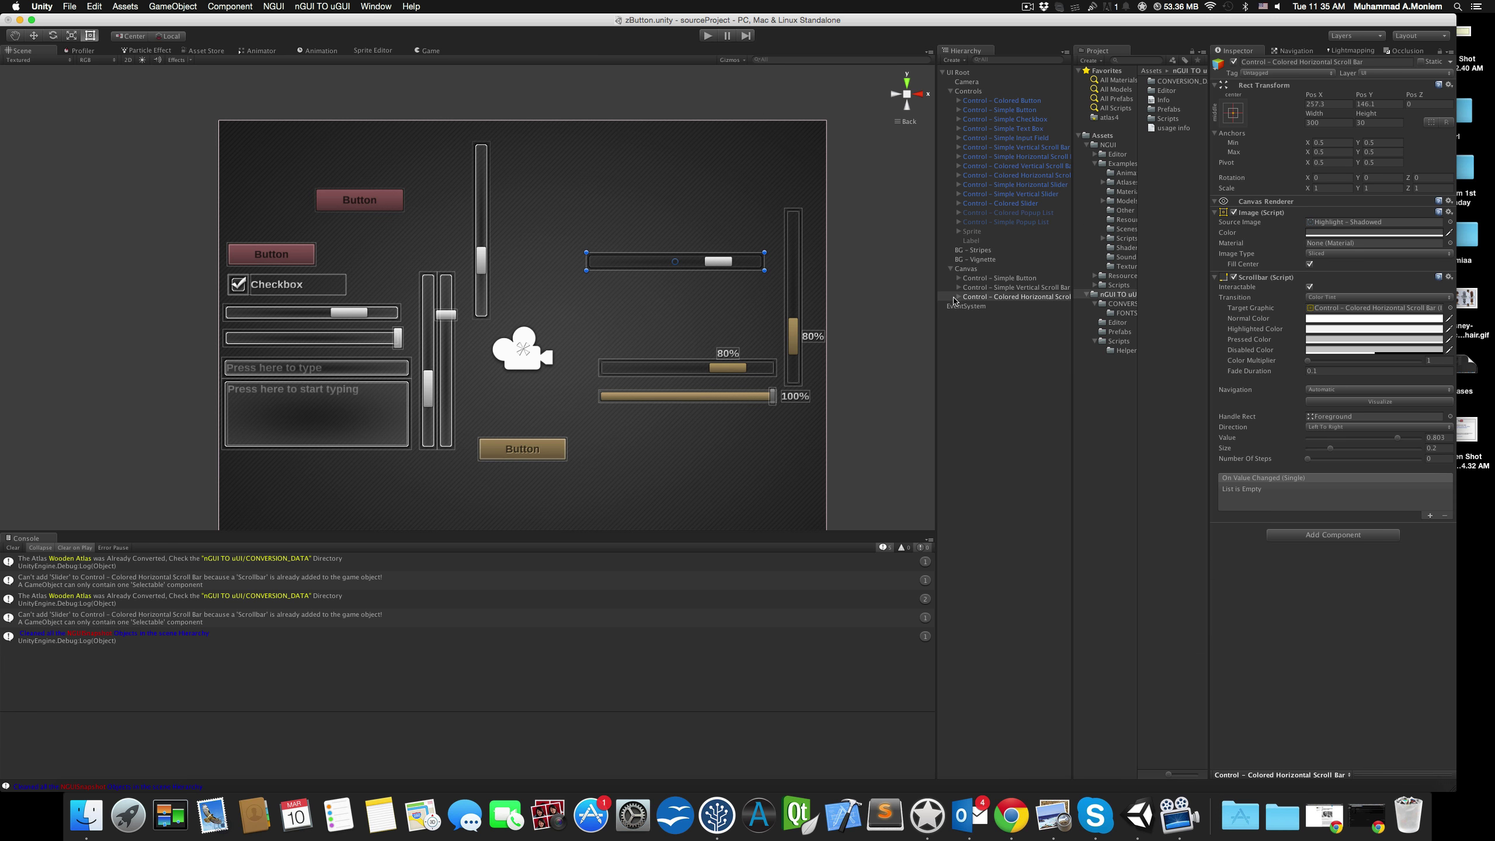
Check the NGUI scroll bar's Percent label and enlarge the converted scroll bar's Percent label to about 44 × 22
{"action": "left_click", "coordinate": [735, 354]}
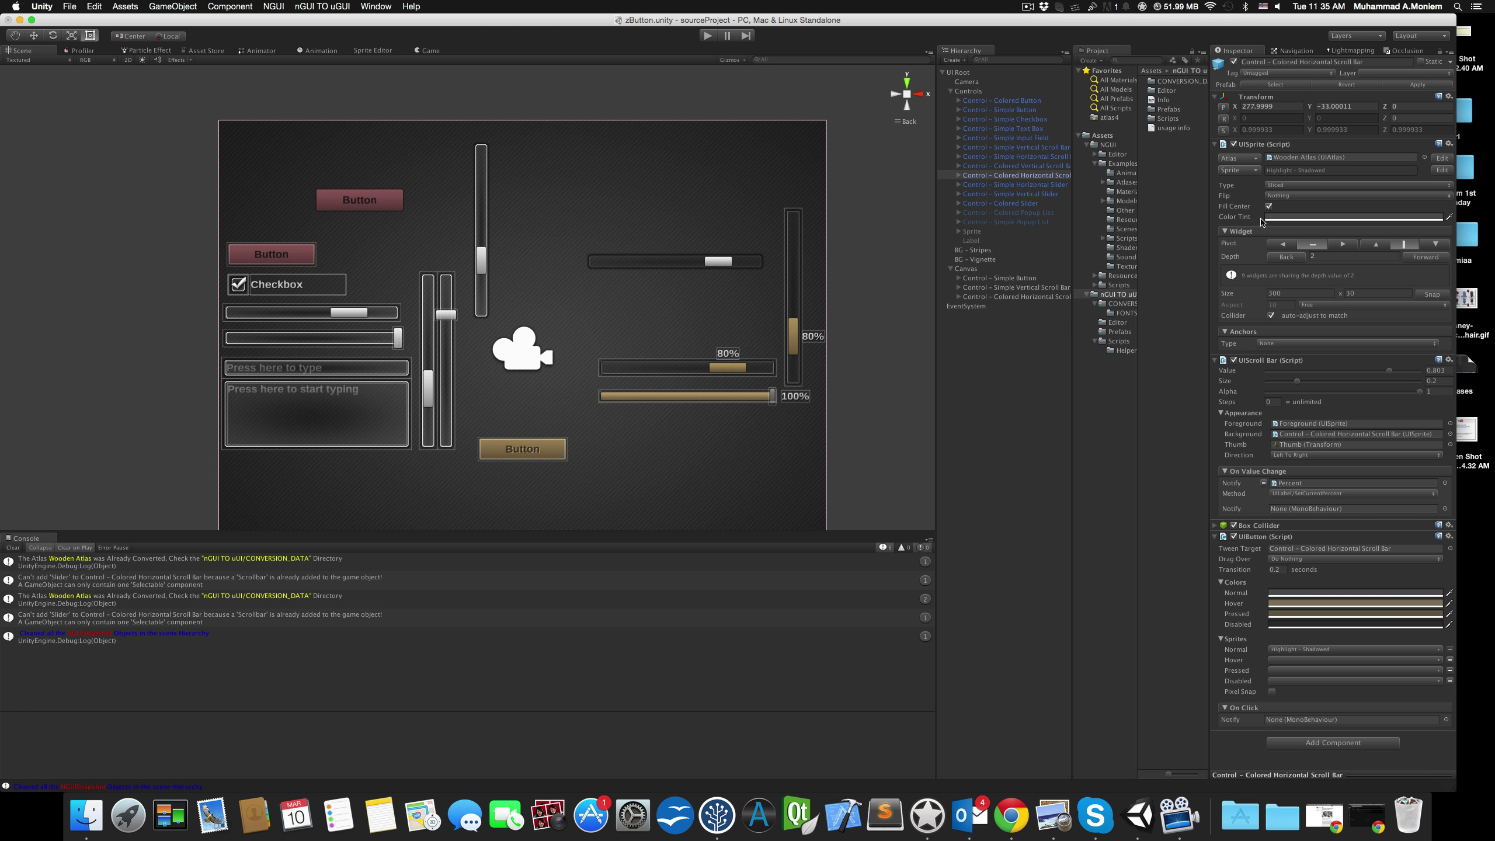
{"action": "left_click", "coordinate": [730, 354]}
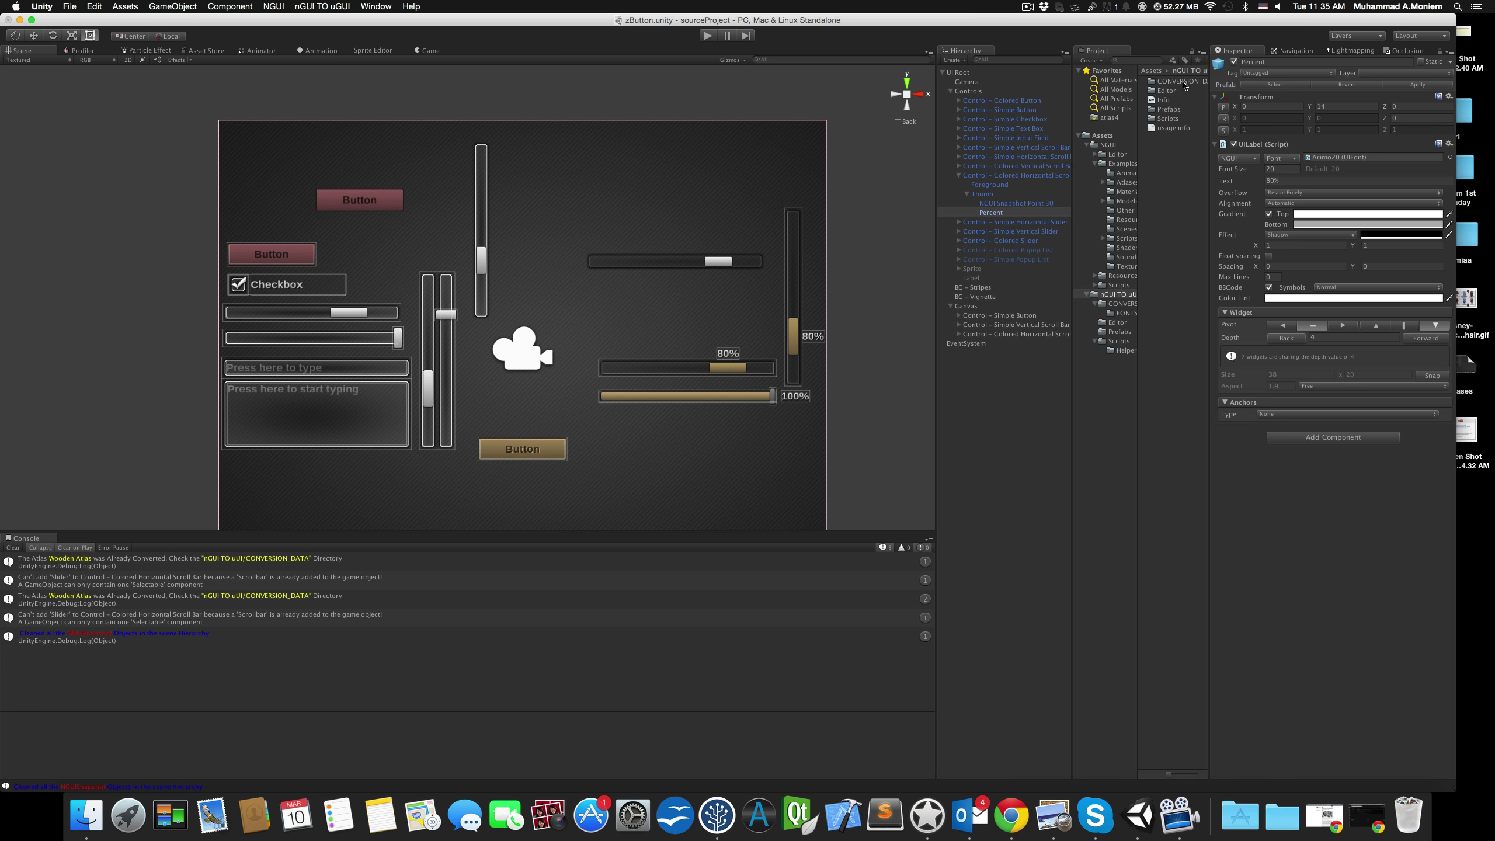
{"action": "left_click", "coordinate": [994, 333]}
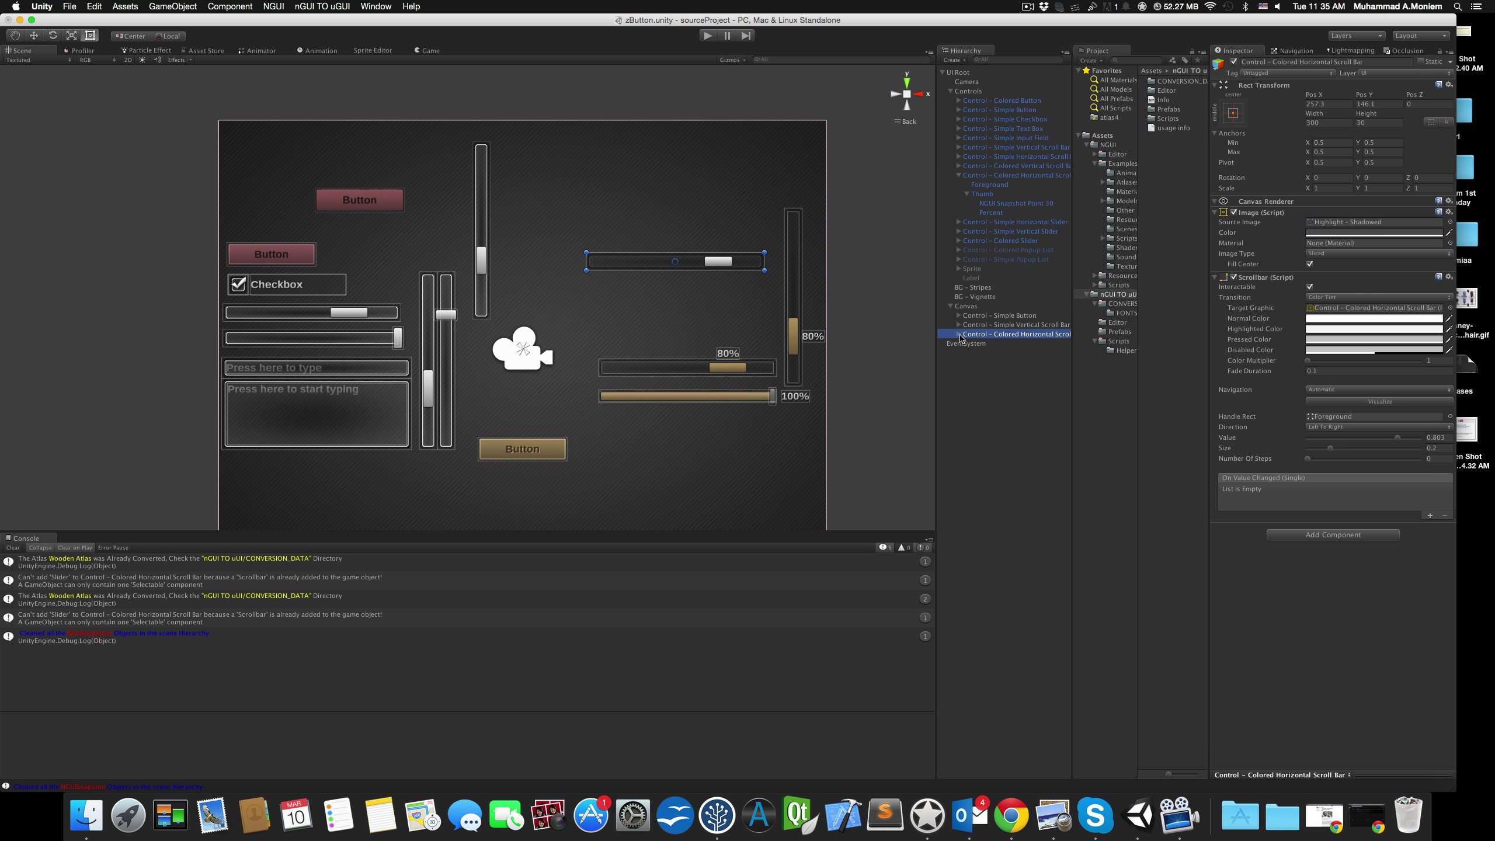
{"action": "left_click", "coordinate": [959, 334]}
{"action": "left_click", "coordinate": [989, 344]}
{"action": "left_click", "coordinate": [977, 353]}
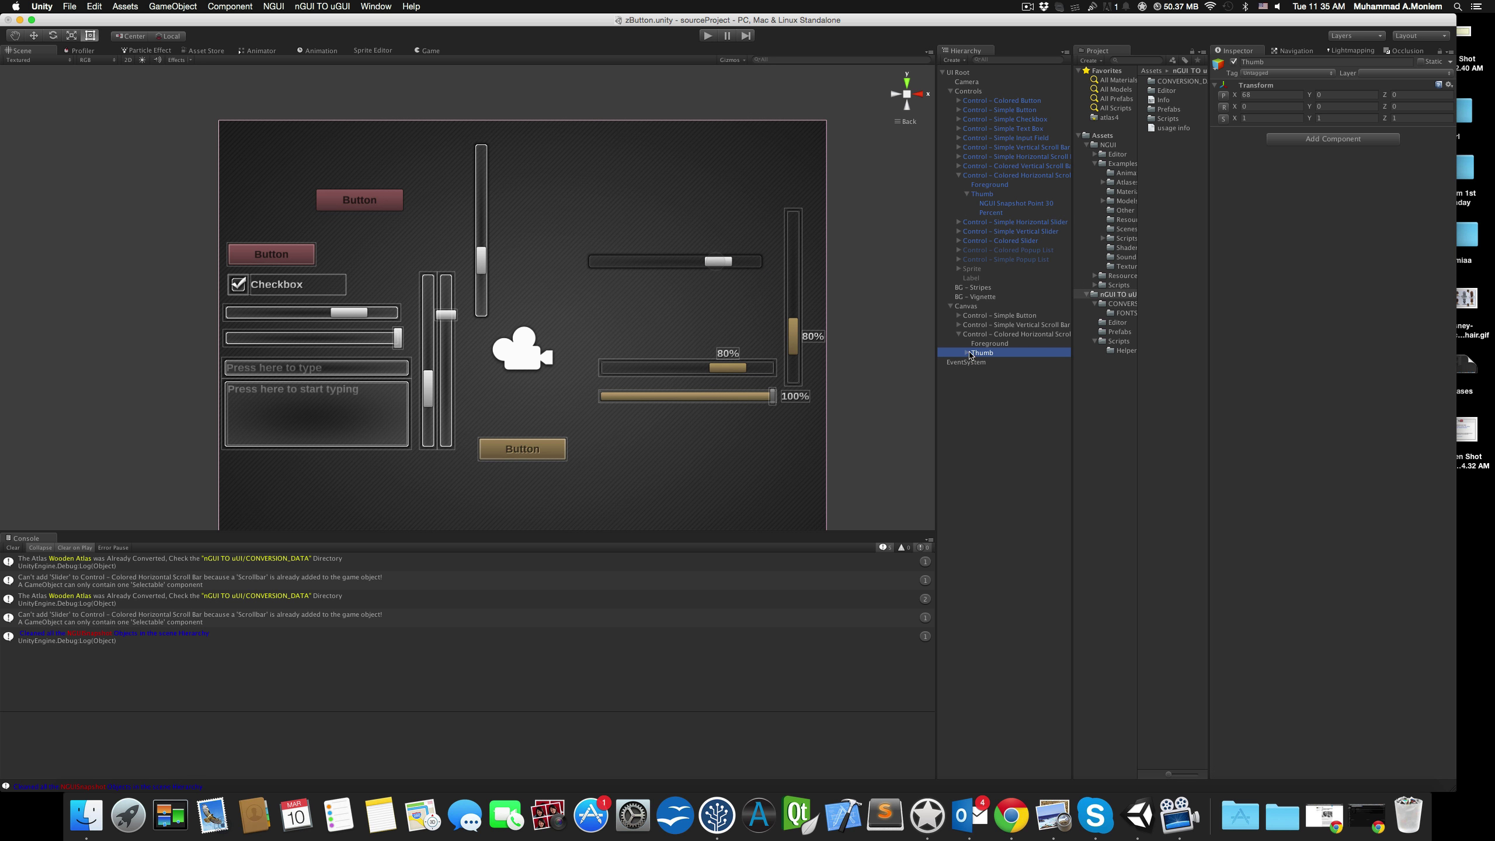
{"action": "left_click", "coordinate": [967, 352]}
{"action": "left_click", "coordinate": [990, 361]}
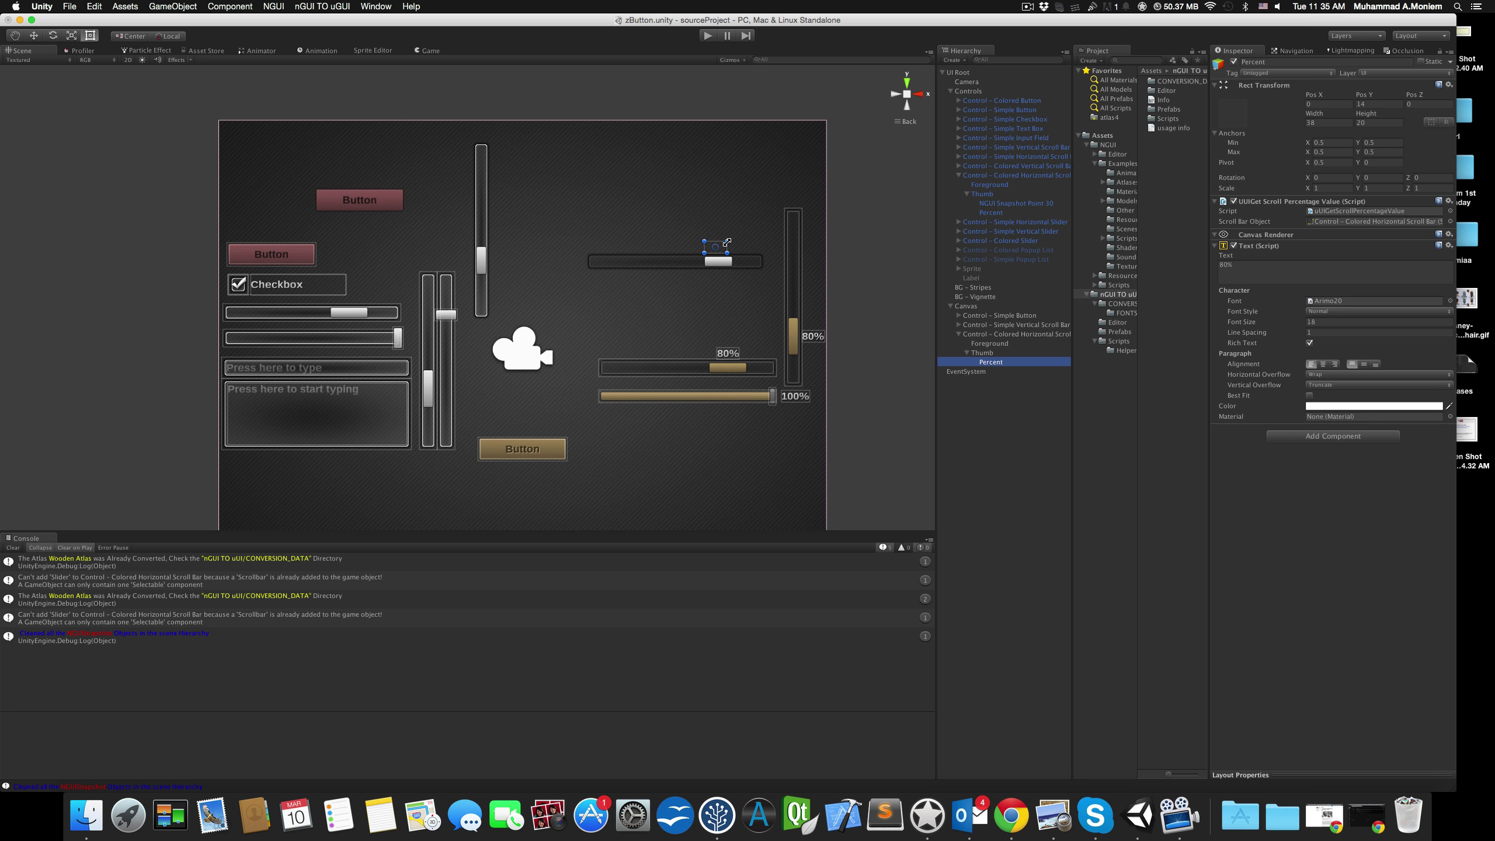
{"action": "left_click_drag", "start_coordinate": [727, 241], "coordinate": [730, 239]}
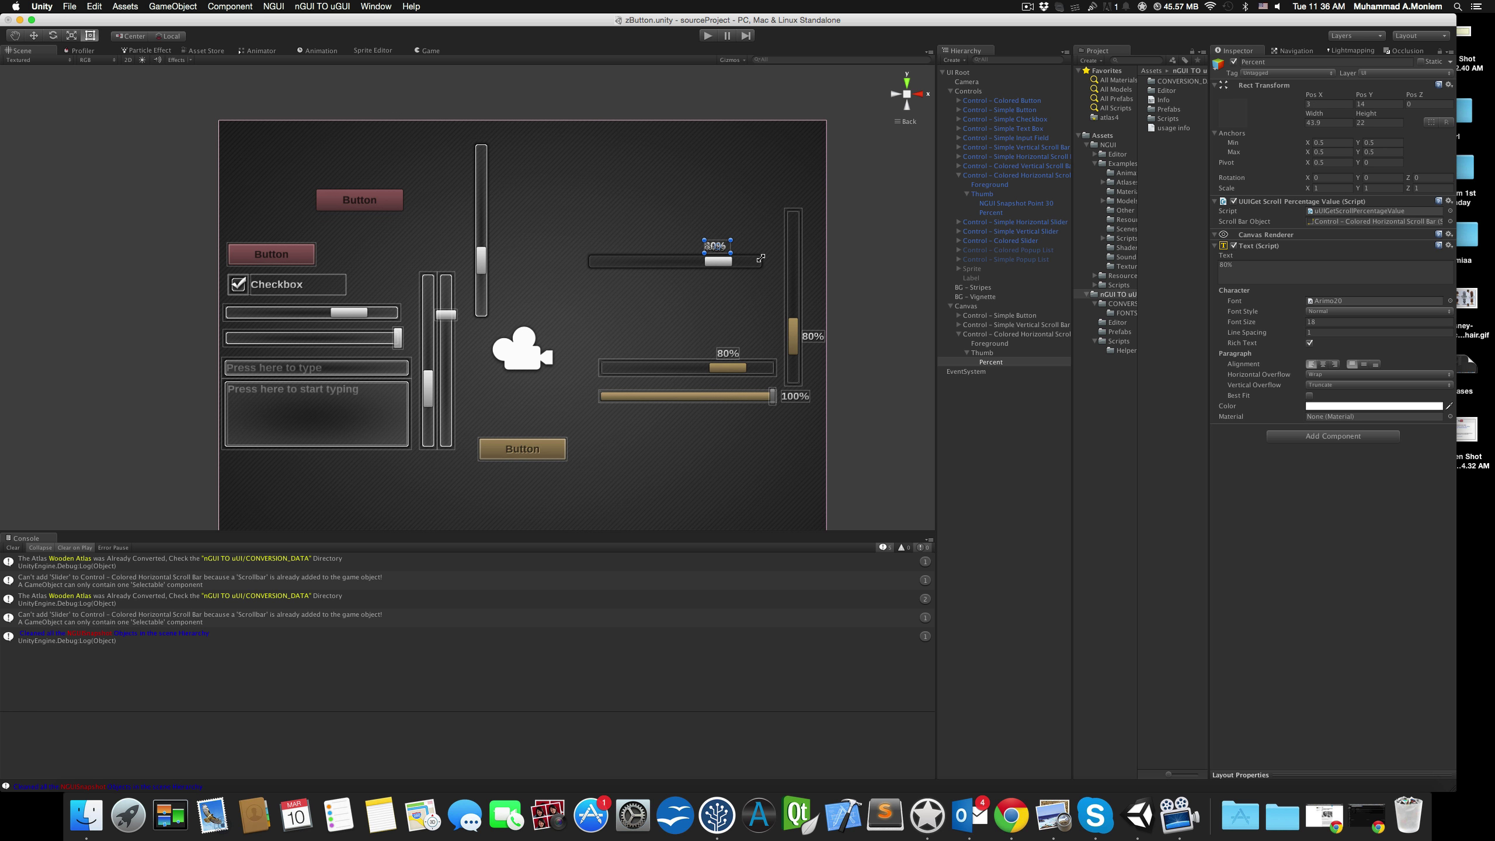
{"action": "left_click", "coordinate": [1010, 445]}
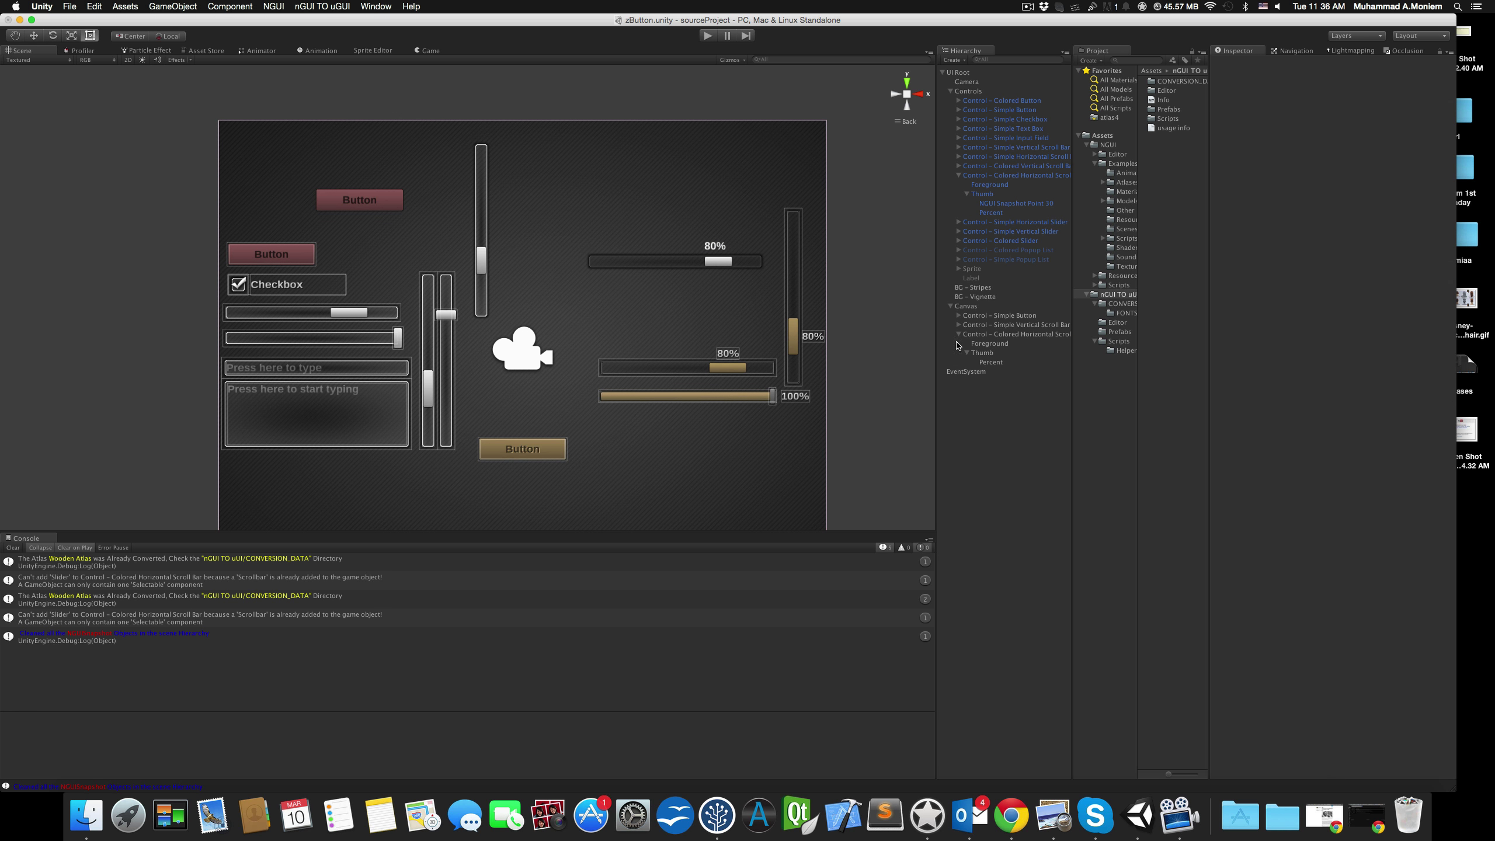
Run the scene, move the handles of the converted and the NGUI Colored Horizontal Scroll Bars to compare them, and stop playback
{"action": "left_click", "coordinate": [709, 36]}
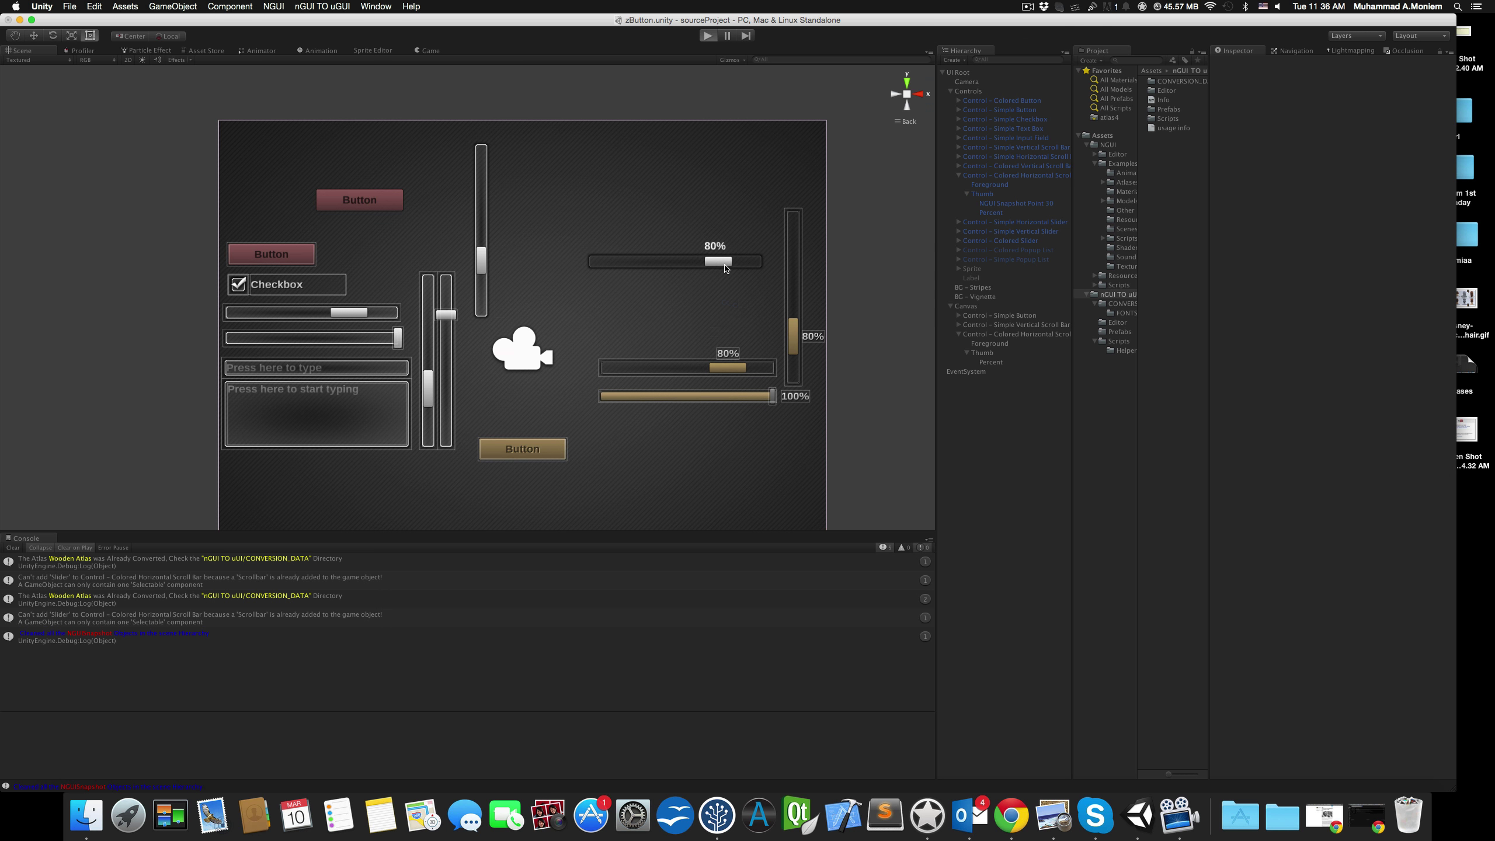
{"action": "left_click_drag", "start_coordinate": [647, 215], "coordinate": [650, 247]}
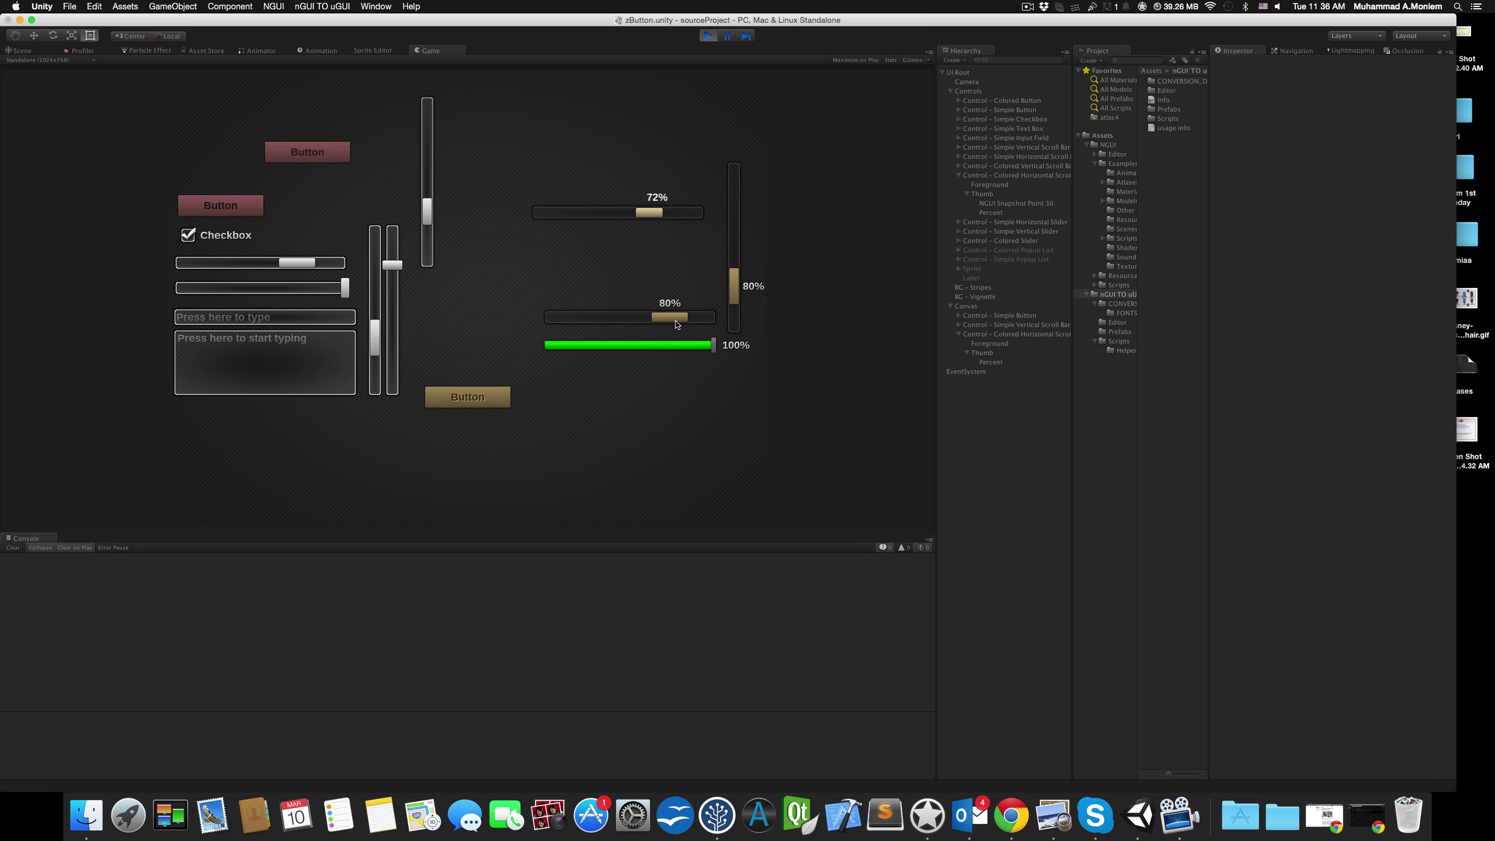
{"action": "left_click_drag", "start_coordinate": [676, 324], "coordinate": [619, 328]}
{"action": "left_click_drag", "start_coordinate": [655, 214], "coordinate": [569, 213]}
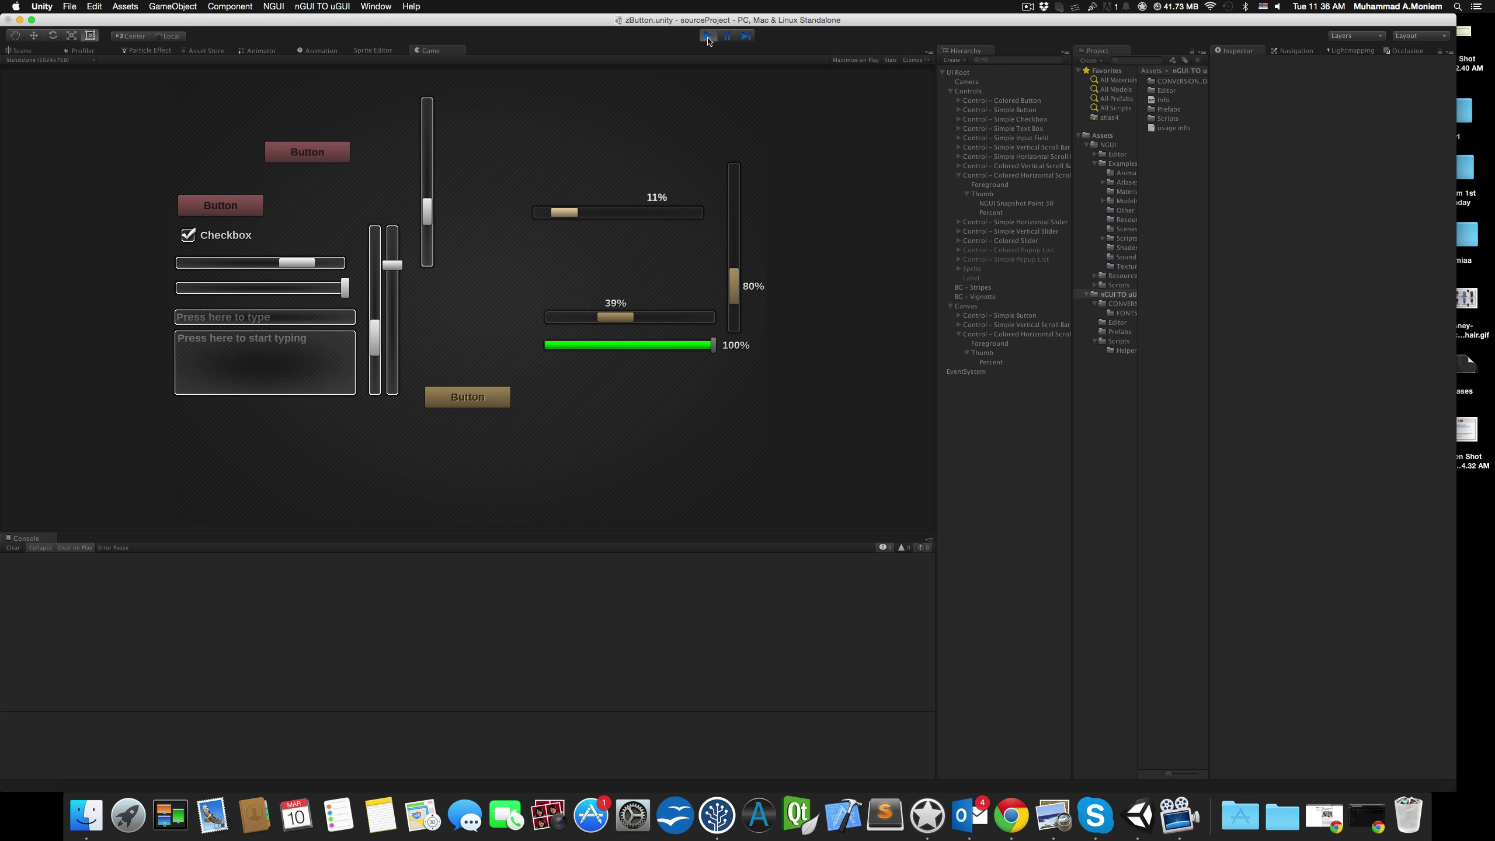
{"action": "left_click", "coordinate": [708, 37]}
Make the converted horizontal scroll bar's Thumb, with its Percent label, a child of Foreground
{"action": "left_click", "coordinate": [984, 352]}
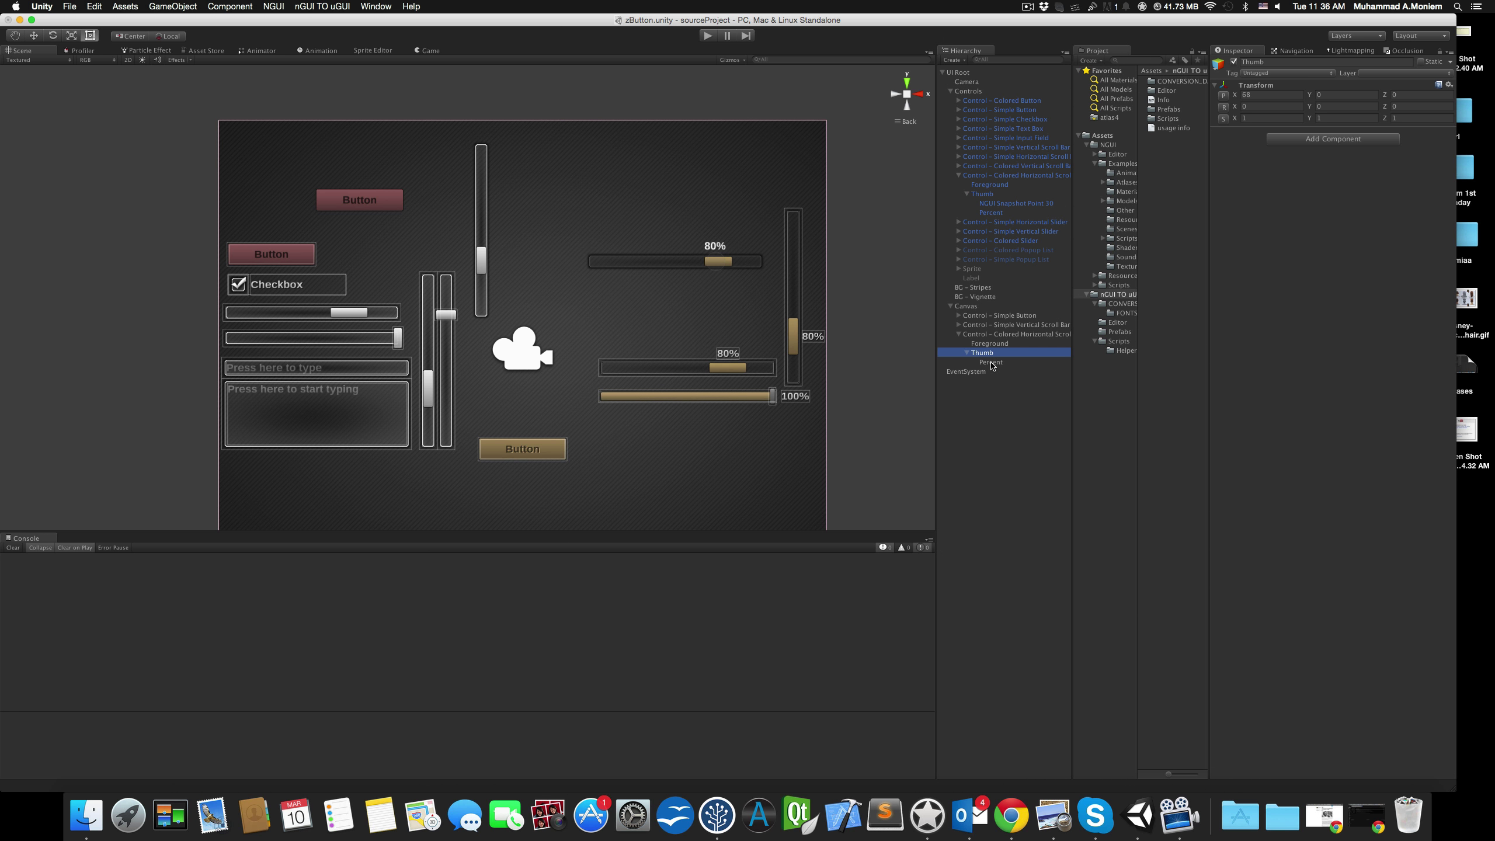
{"action": "left_click", "coordinate": [991, 362]}
{"action": "left_click", "coordinate": [990, 343]}
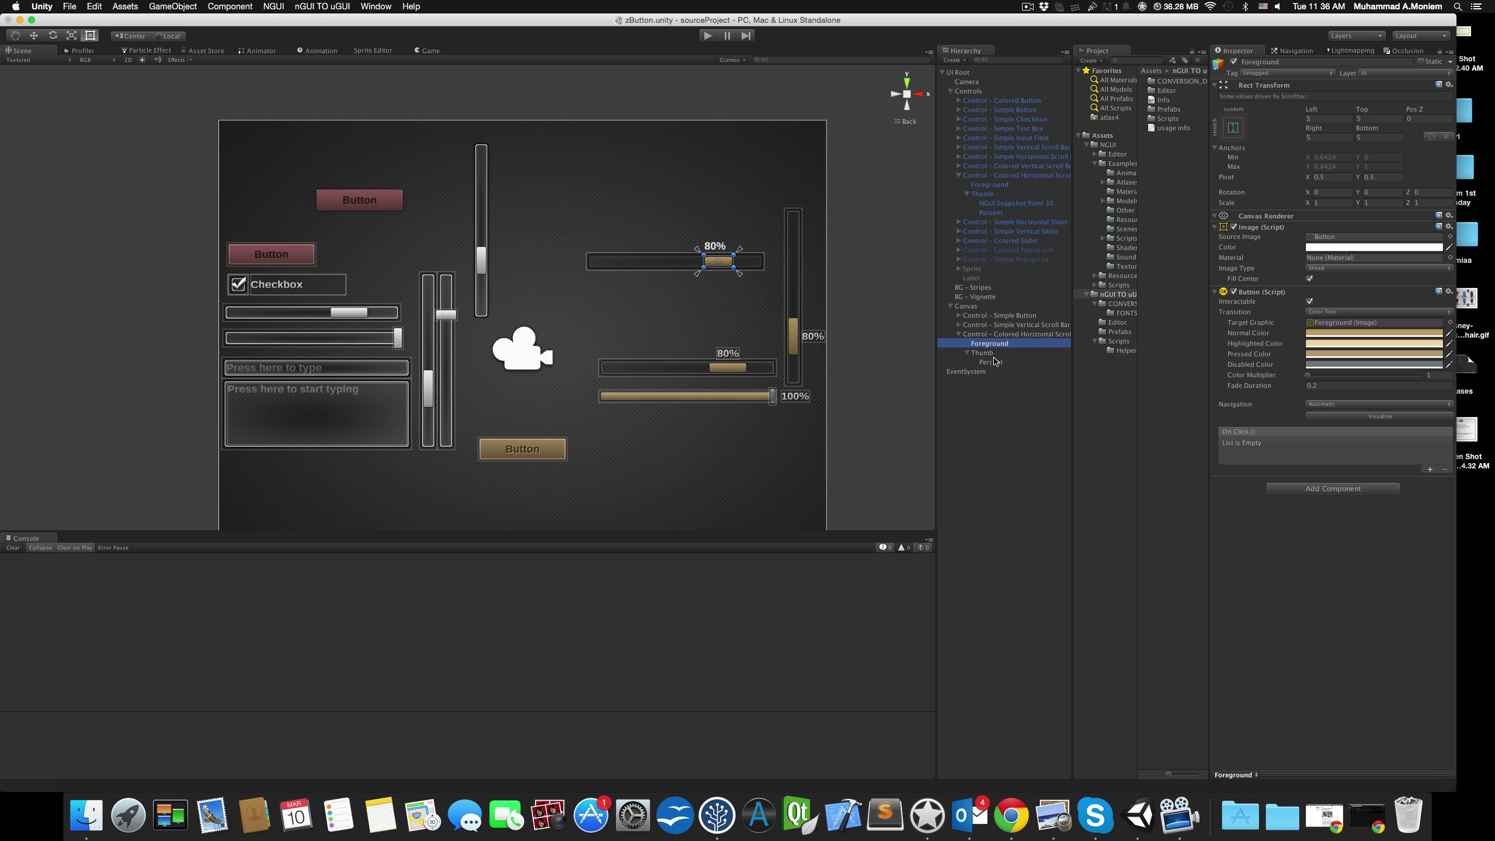
{"action": "left_click_drag", "start_coordinate": [994, 361], "coordinate": [988, 343]}
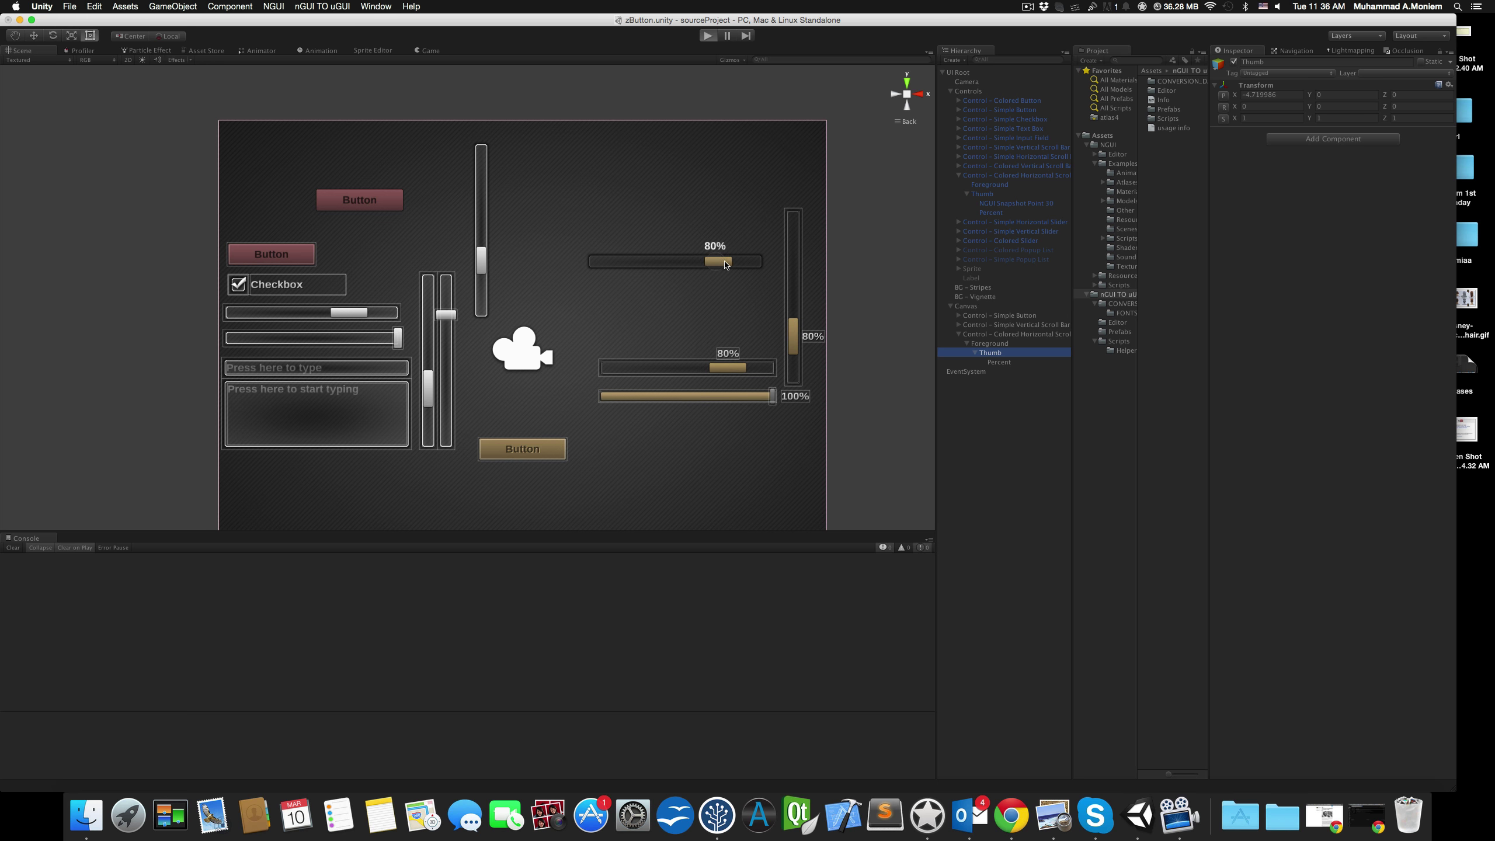
Run the scene, test the converted horizontal scroll bar with its reparented percentage label, and stop playback
{"action": "key", "text": "super+p"}
{"action": "mouse_move", "coordinate": [660, 213]}
{"action": "left_mouse_down"}
{"action": "mouse_move", "coordinate": [545, 214]}
{"action": "mouse_move", "coordinate": [677, 215]}
{"action": "left_mouse_up"}
{"action": "left_click", "coordinate": [707, 36]}
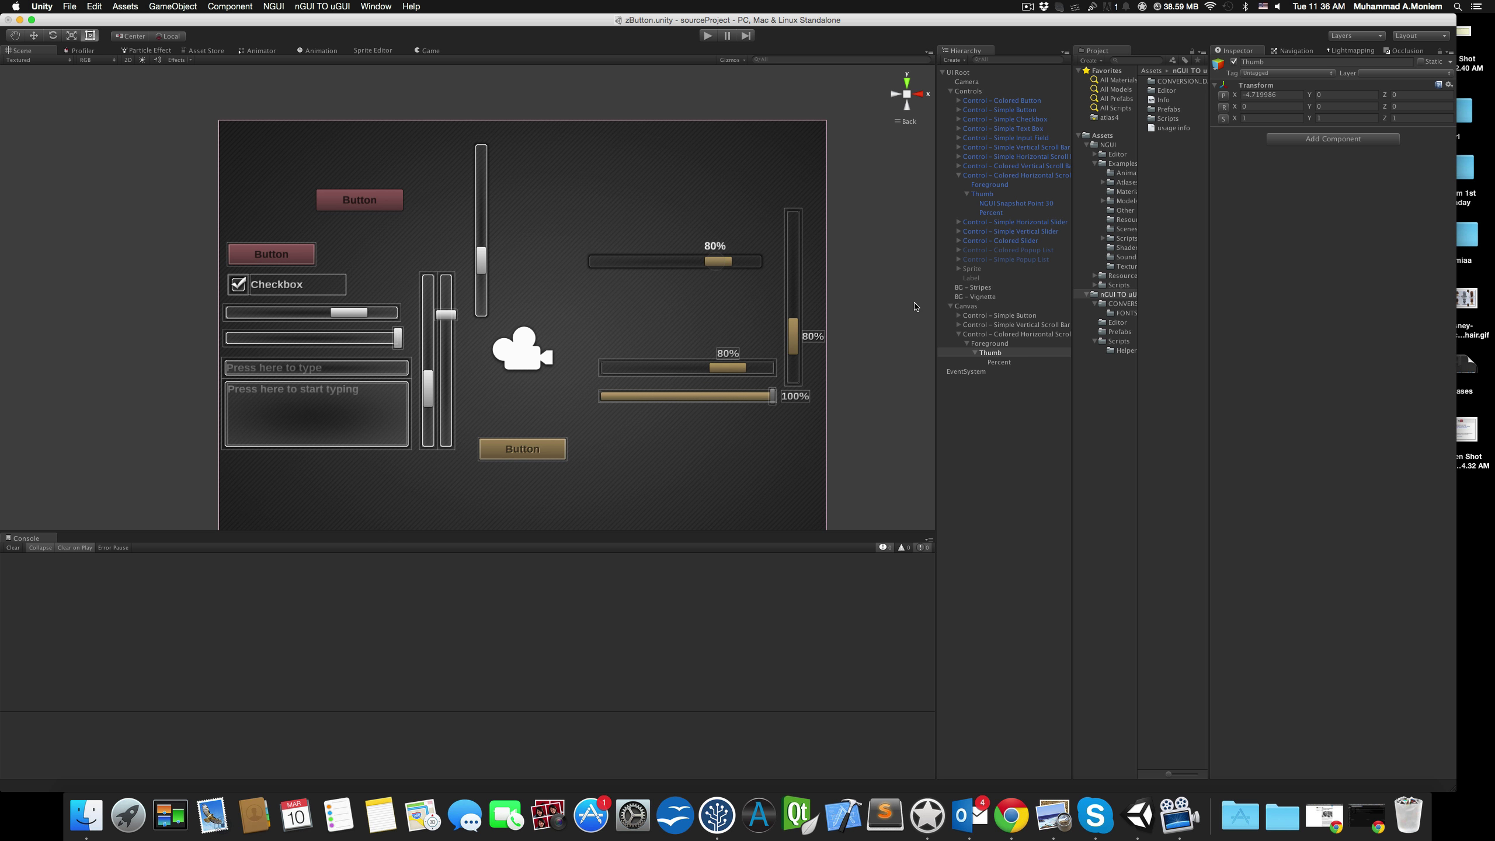
Run the scene again, try out the NGUI Colored Slider's handle, and stop playback
{"action": "left_click", "coordinate": [707, 36]}
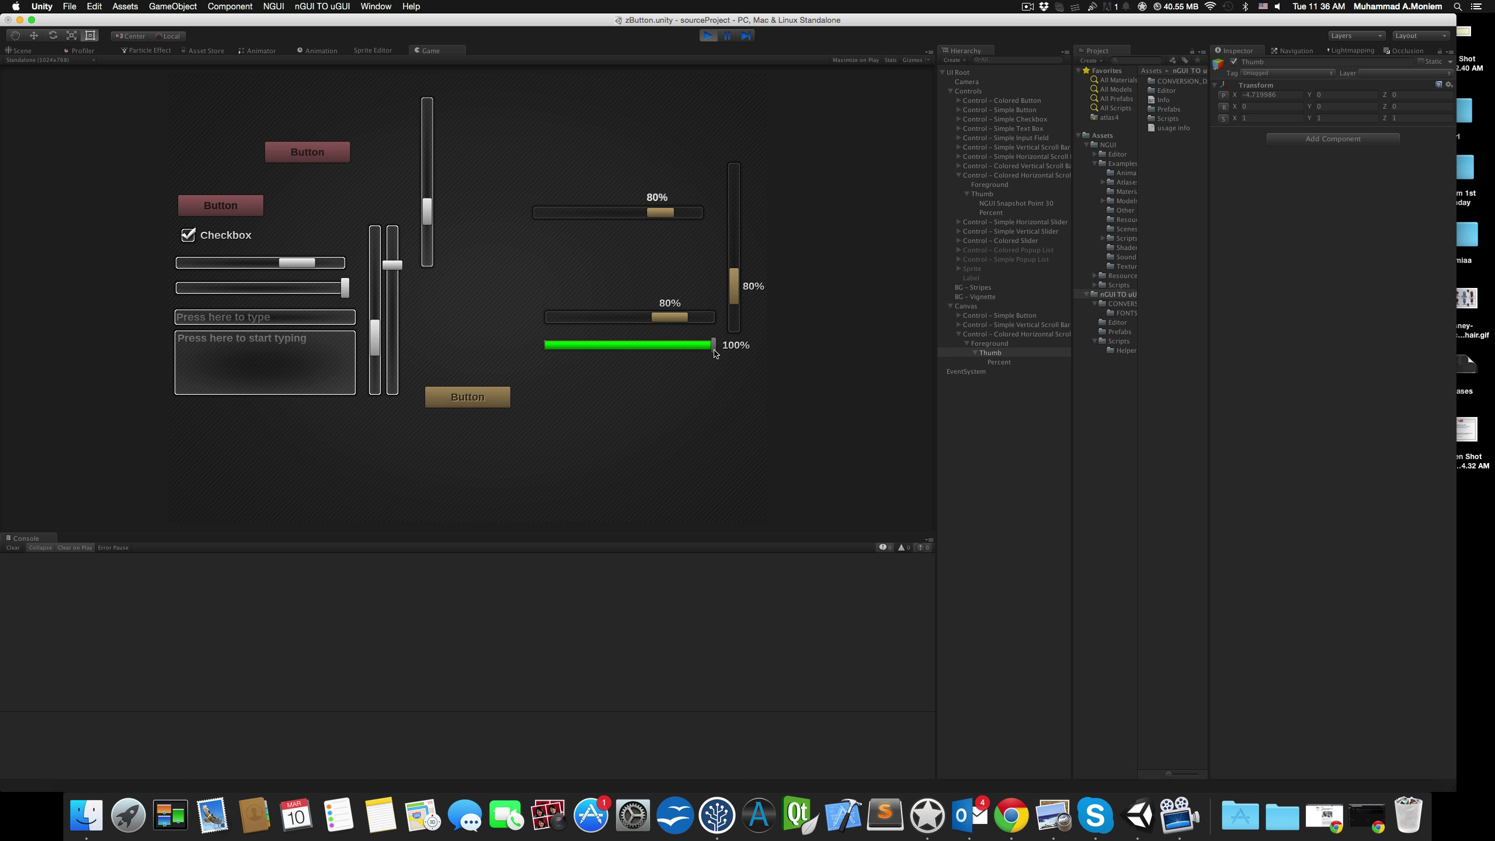
{"action": "mouse_move", "coordinate": [713, 345]}
{"action": "left_mouse_down"}
{"action": "mouse_move", "coordinate": [563, 359]}
{"action": "mouse_move", "coordinate": [718, 356]}
{"action": "mouse_move", "coordinate": [633, 345]}
{"action": "mouse_move", "coordinate": [699, 346]}
{"action": "left_mouse_up"}
{"action": "left_click", "coordinate": [708, 36]}
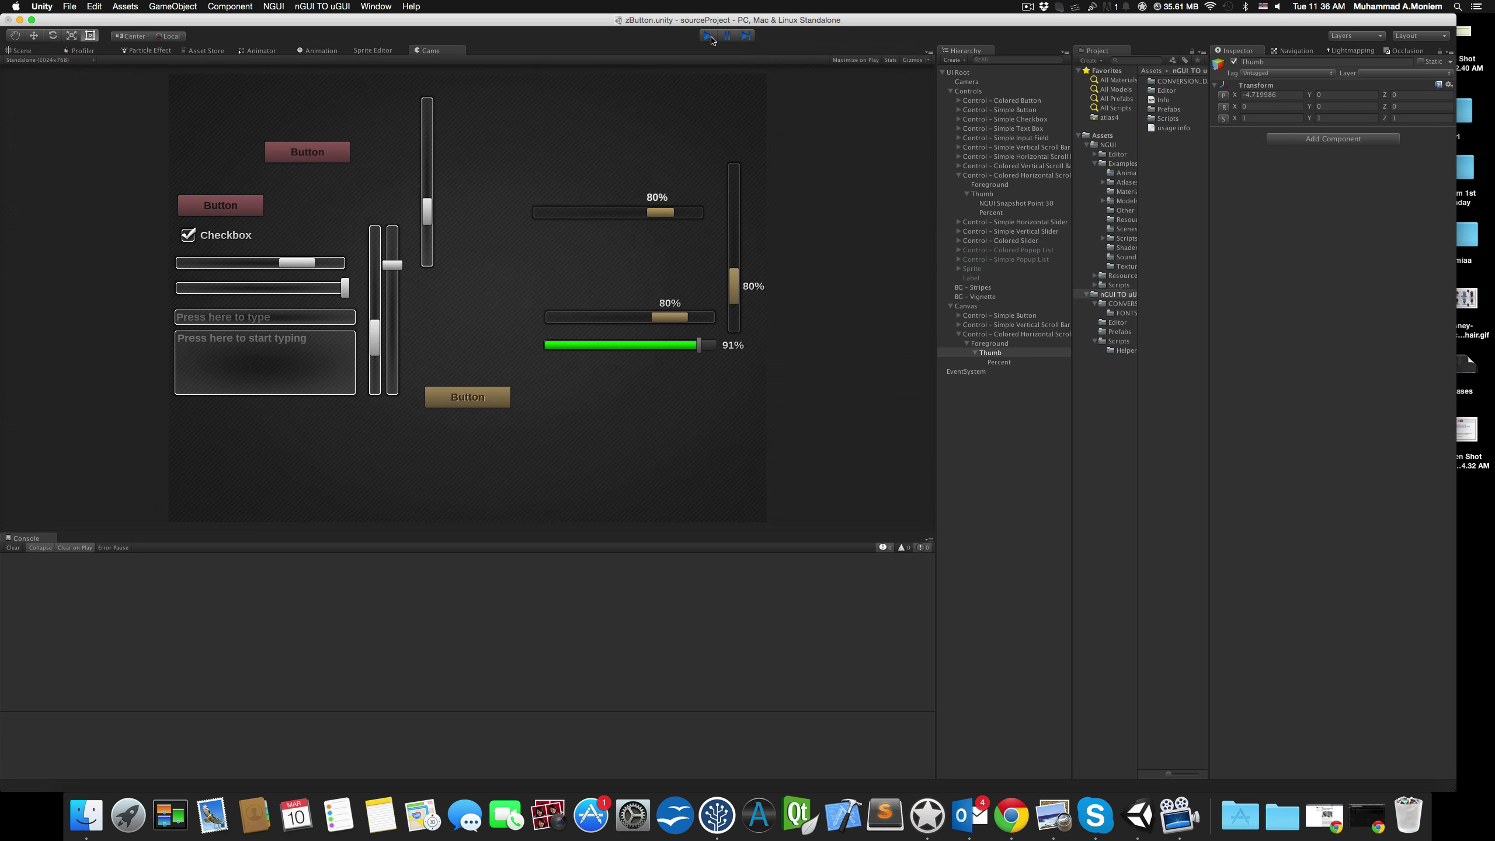
Convert the NGUI Colored Slider to a uGUI widget under the Canvas
{"action": "left_click", "coordinate": [958, 174]}
{"action": "left_click", "coordinate": [1003, 194]}
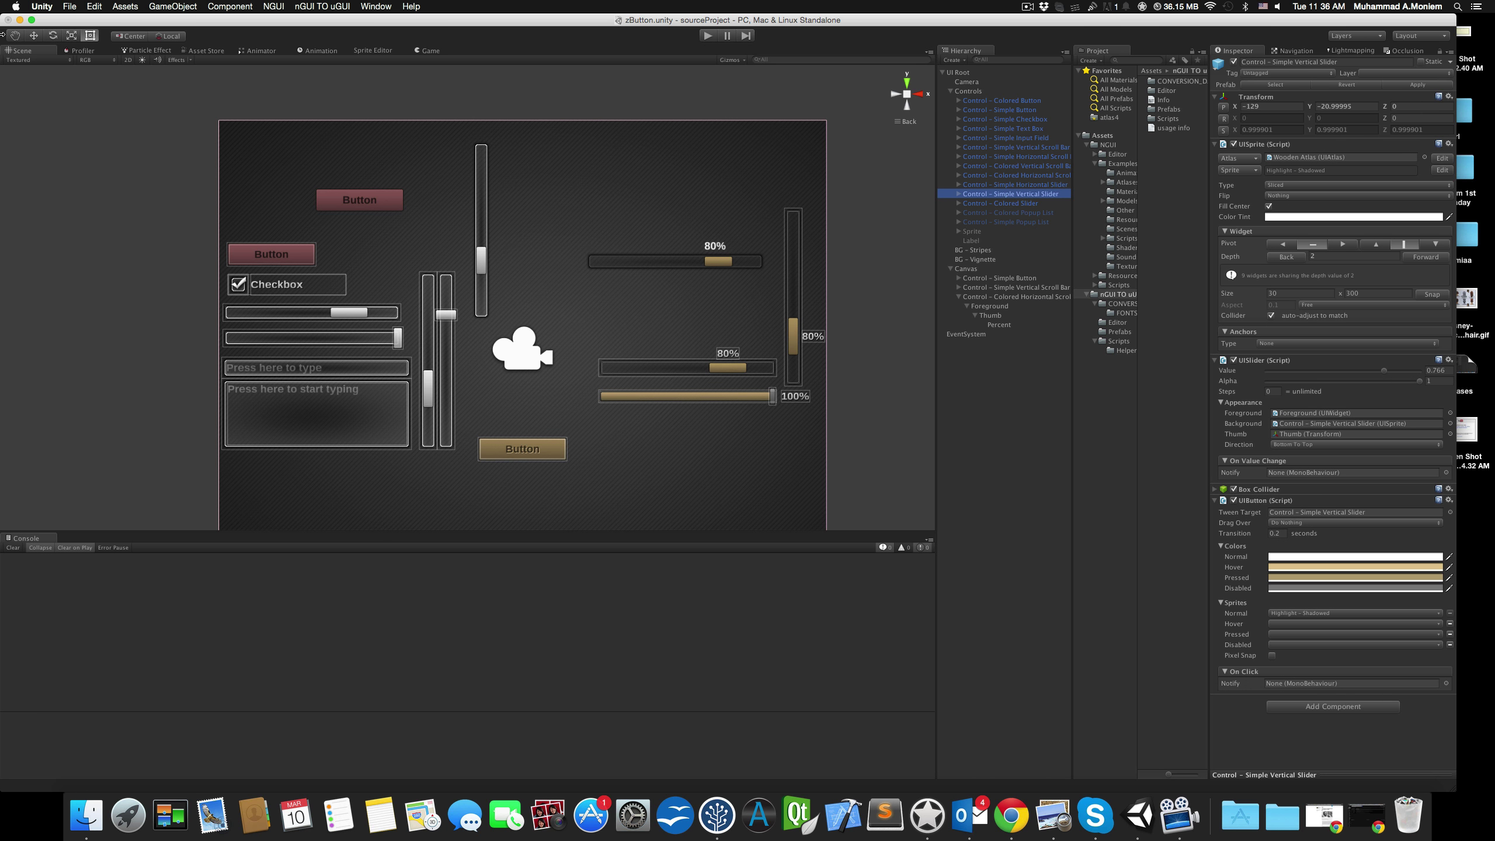
{"action": "key", "text": "w"}
{"action": "left_click", "coordinate": [715, 402]}
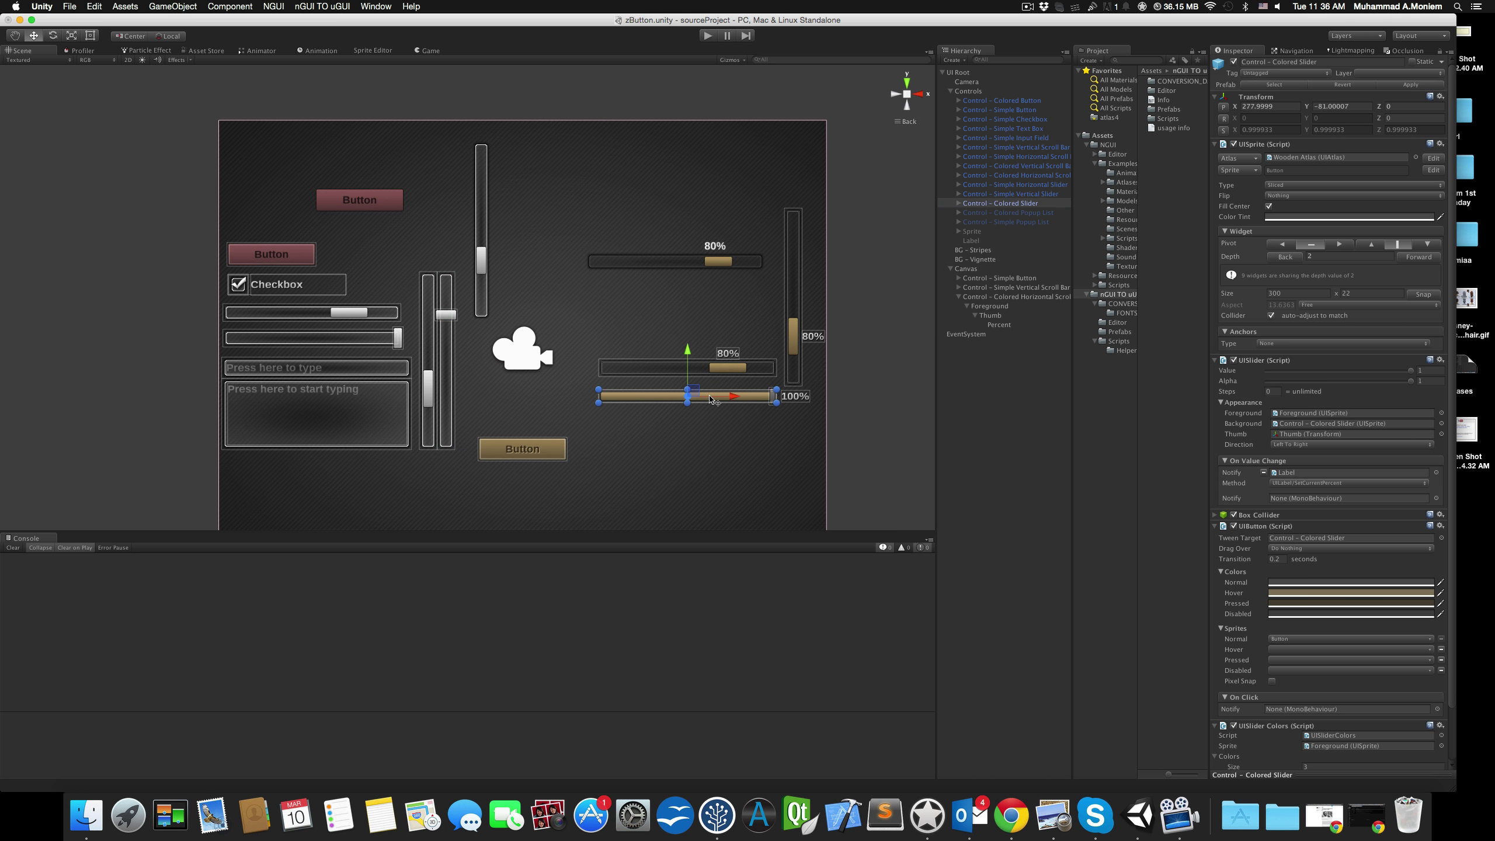
{"action": "left_click", "coordinate": [1024, 203]}
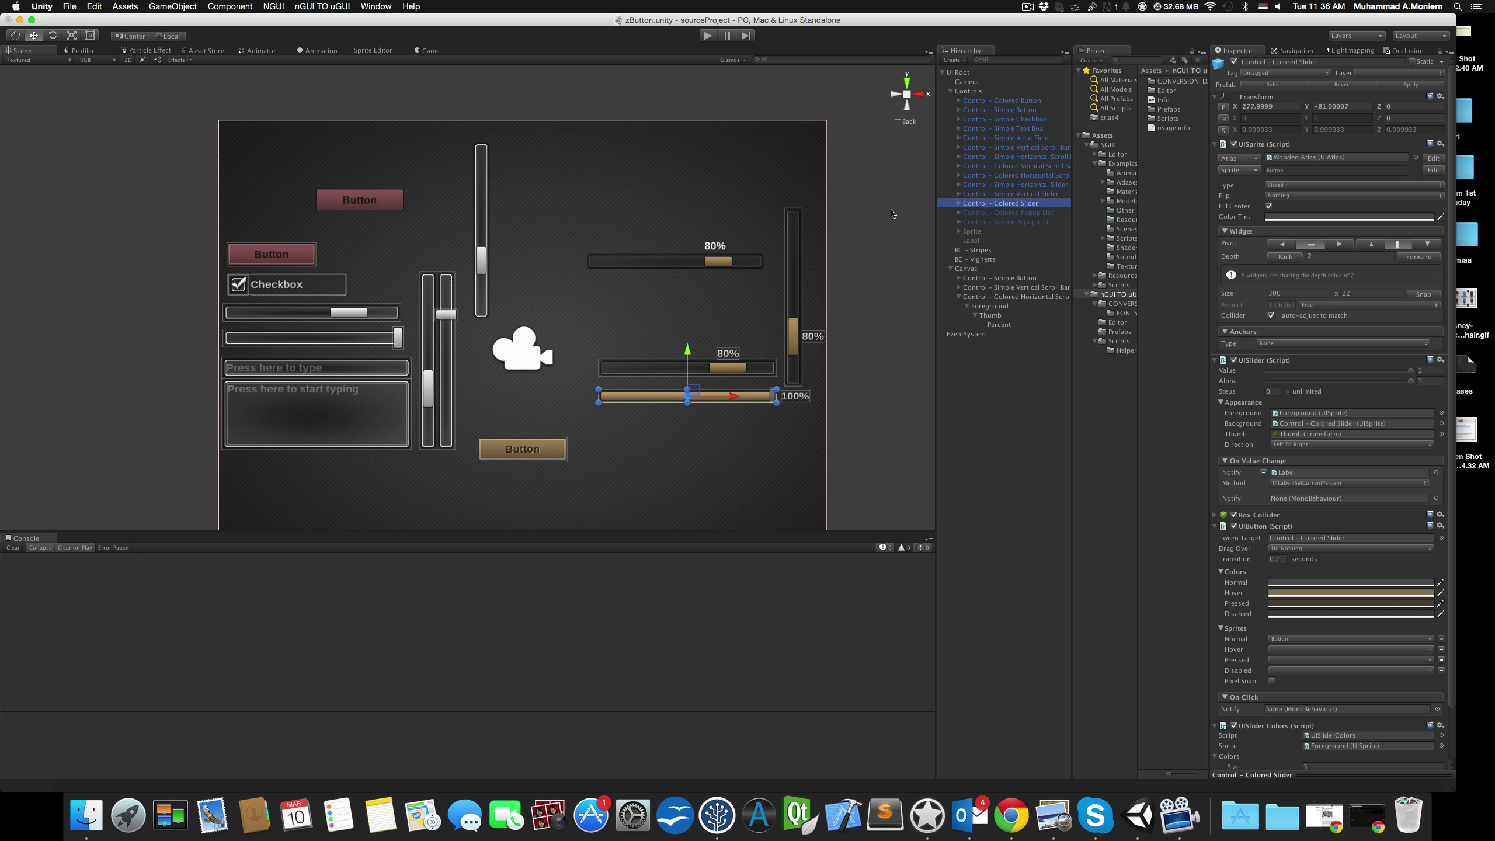
{"action": "left_click", "coordinate": [304, 5]}
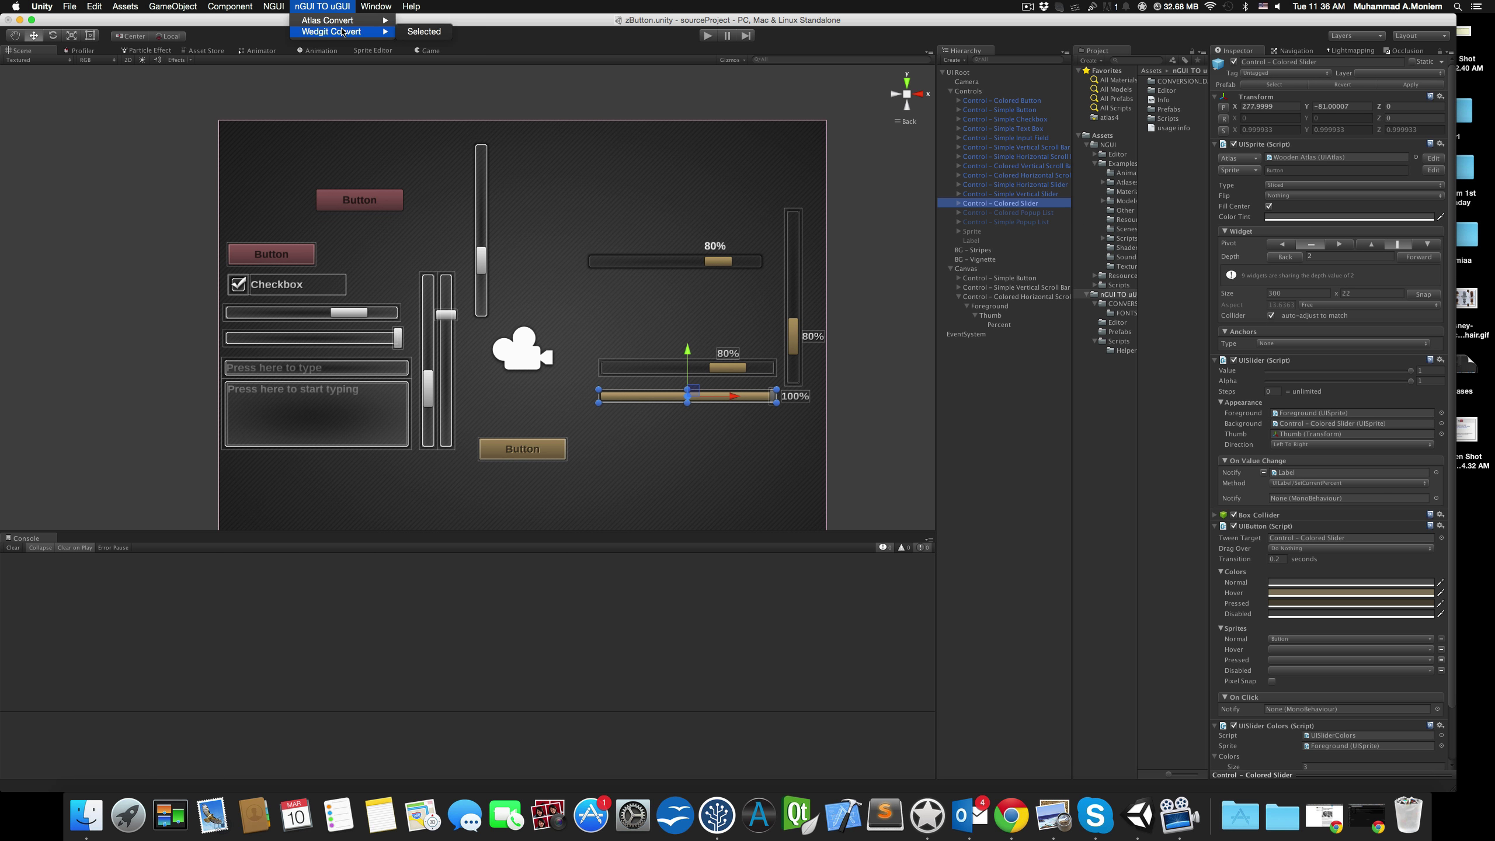
{"action": "left_click", "coordinate": [424, 31]}
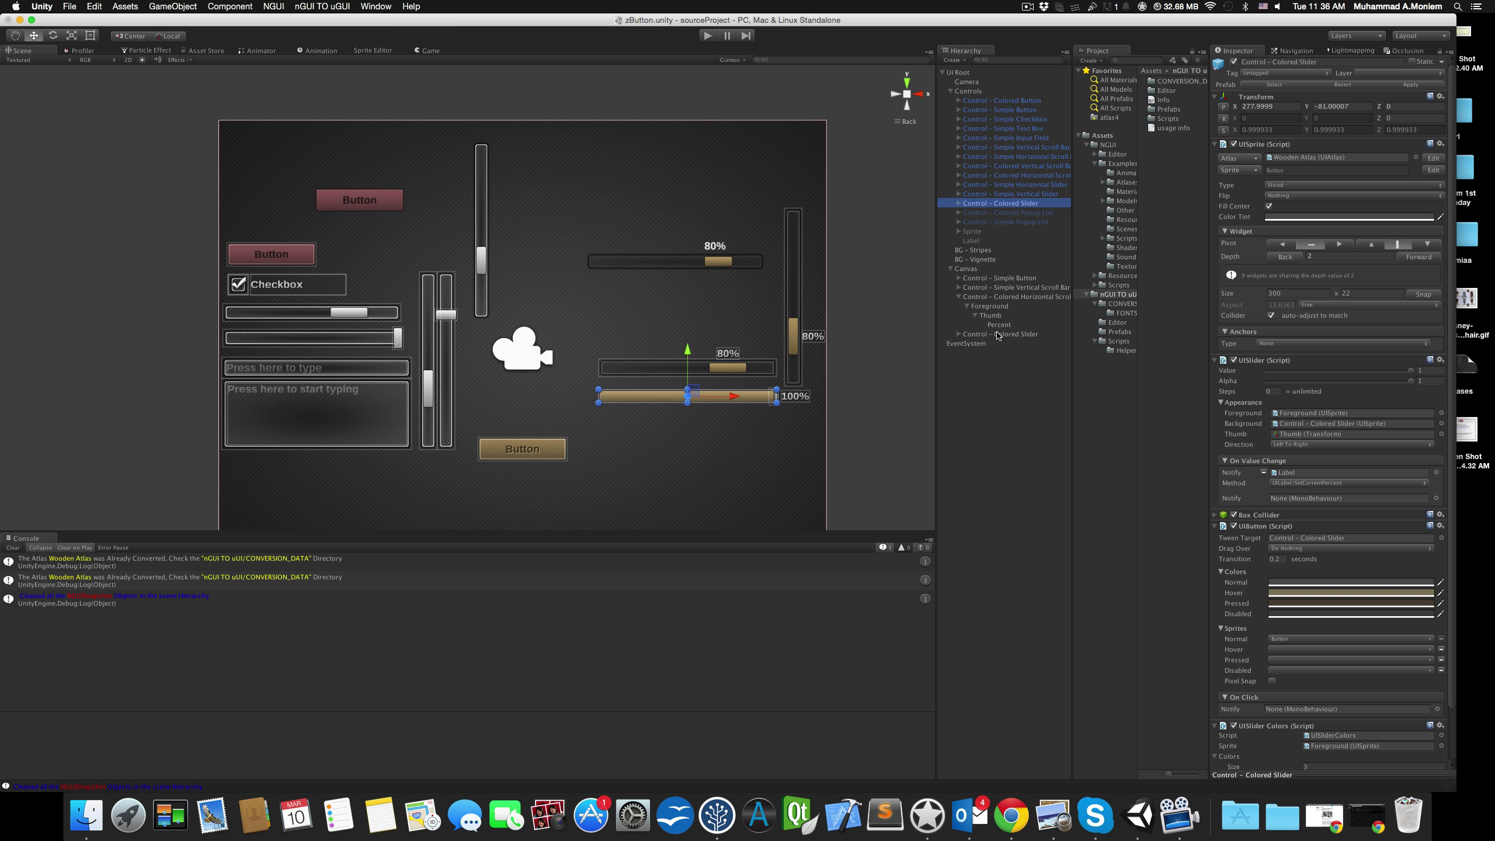
Move the converted Colored Slider below the NGUI original, to about X 277, Y -199
{"action": "left_click", "coordinate": [999, 334]}
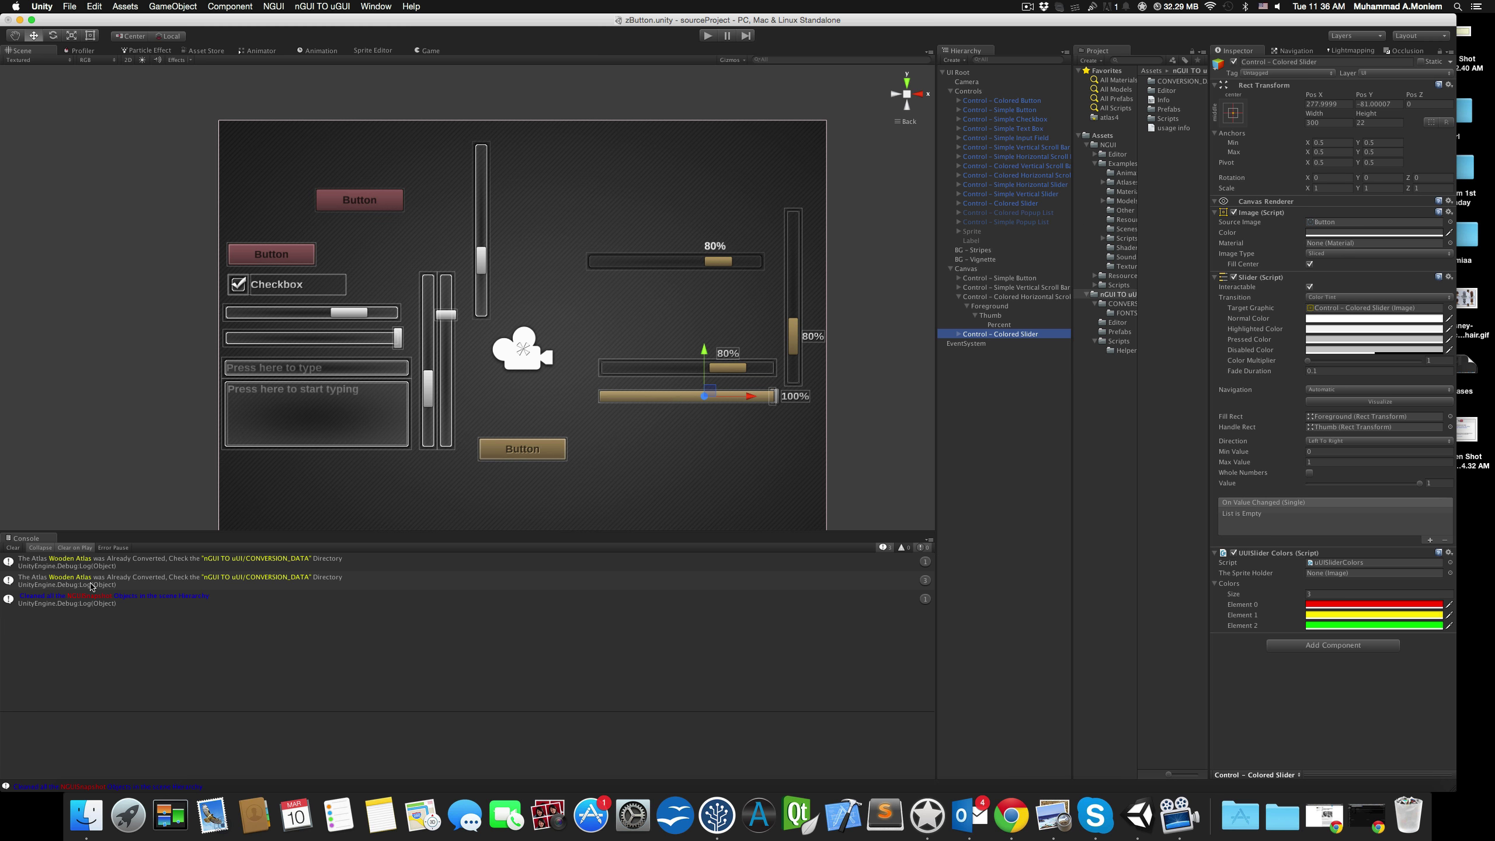
{"action": "left_click", "coordinate": [90, 35]}
{"action": "left_click_drag", "start_coordinate": [650, 414], "coordinate": [650, 480]}
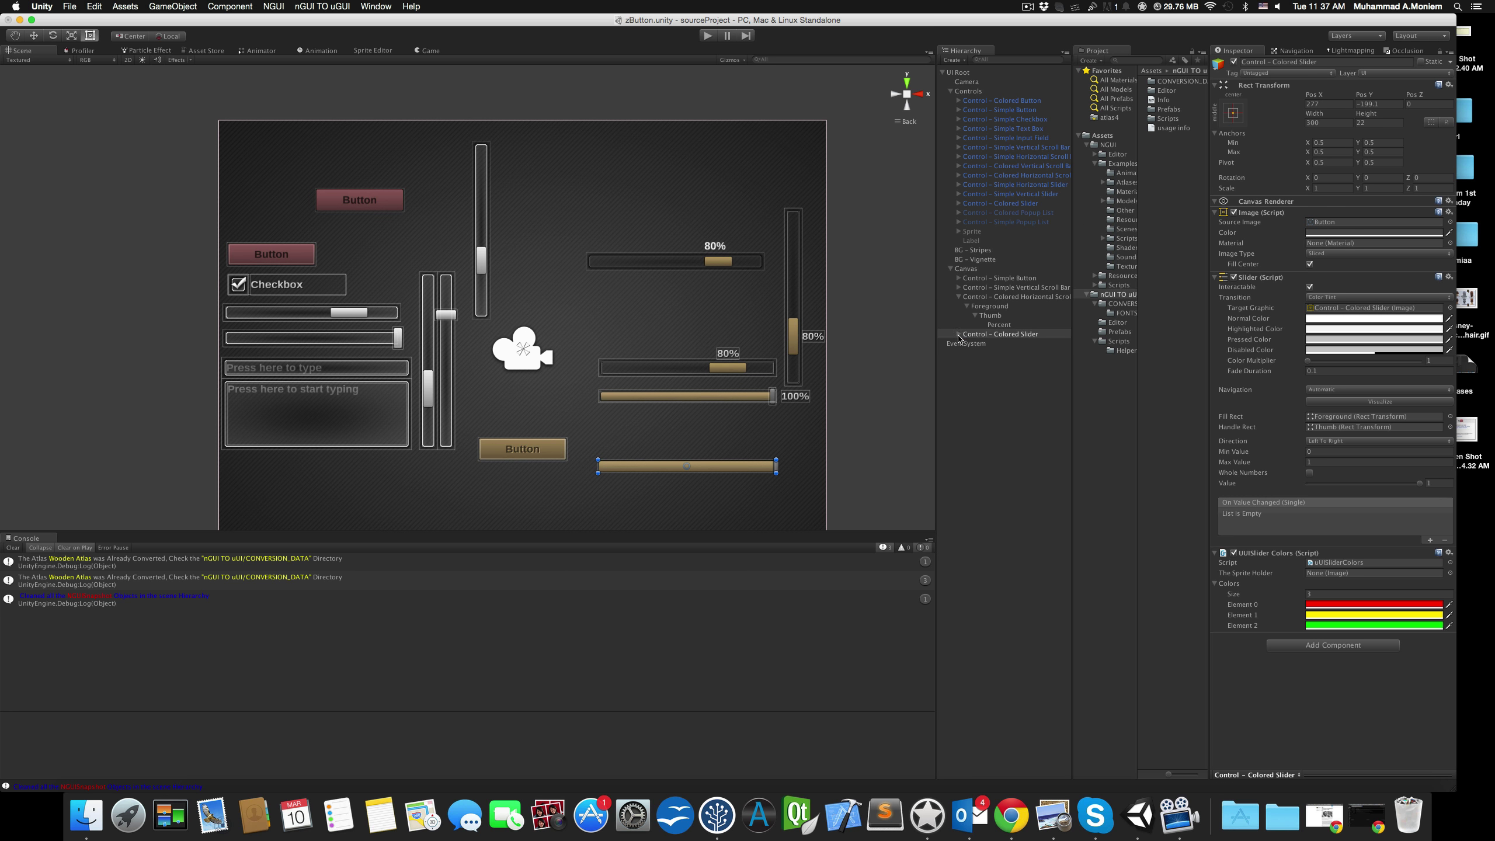
Enlarge the converted Colored Slider's Label to about 48 × 21
{"action": "left_click", "coordinate": [958, 334]}
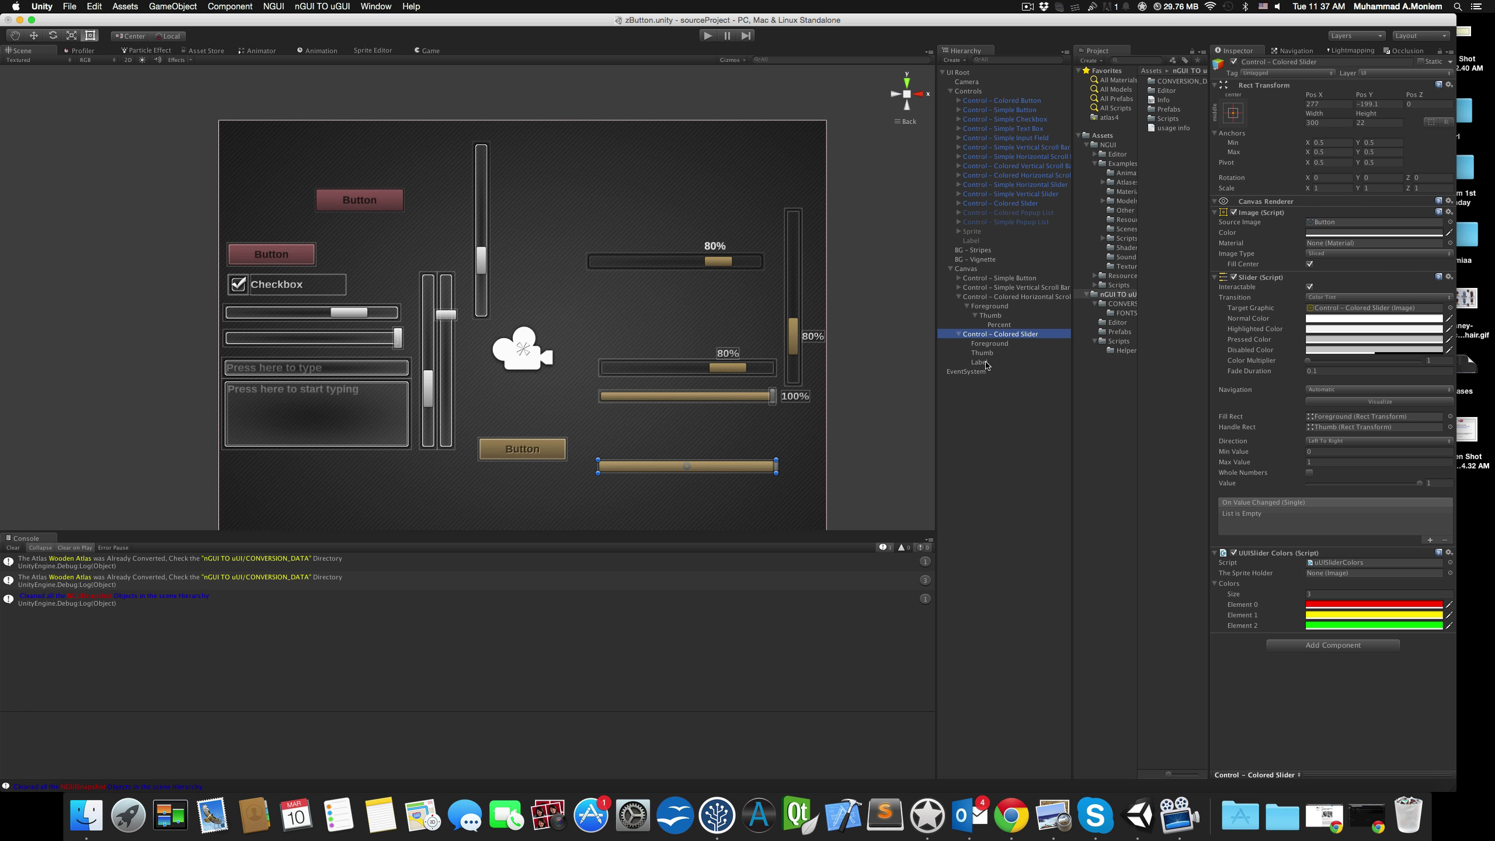
{"action": "left_click", "coordinate": [980, 362]}
{"action": "left_click_drag", "start_coordinate": [809, 457], "coordinate": [808, 456]}
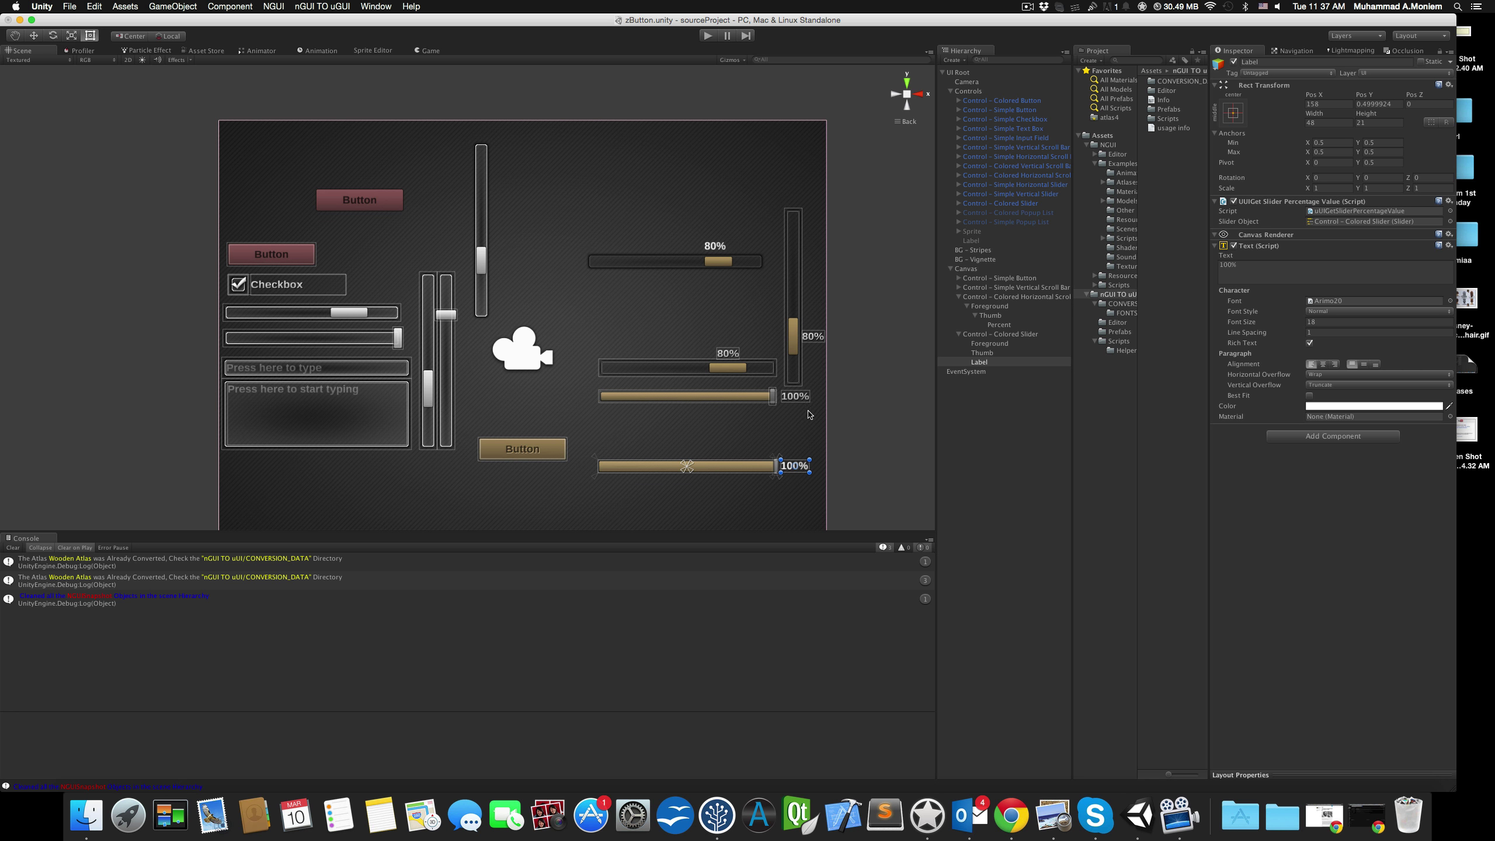
Run the scene, lower both the NGUI and the converted Colored Sliders to compare their colors and percentages, and stop playback
{"action": "left_click", "coordinate": [709, 36]}
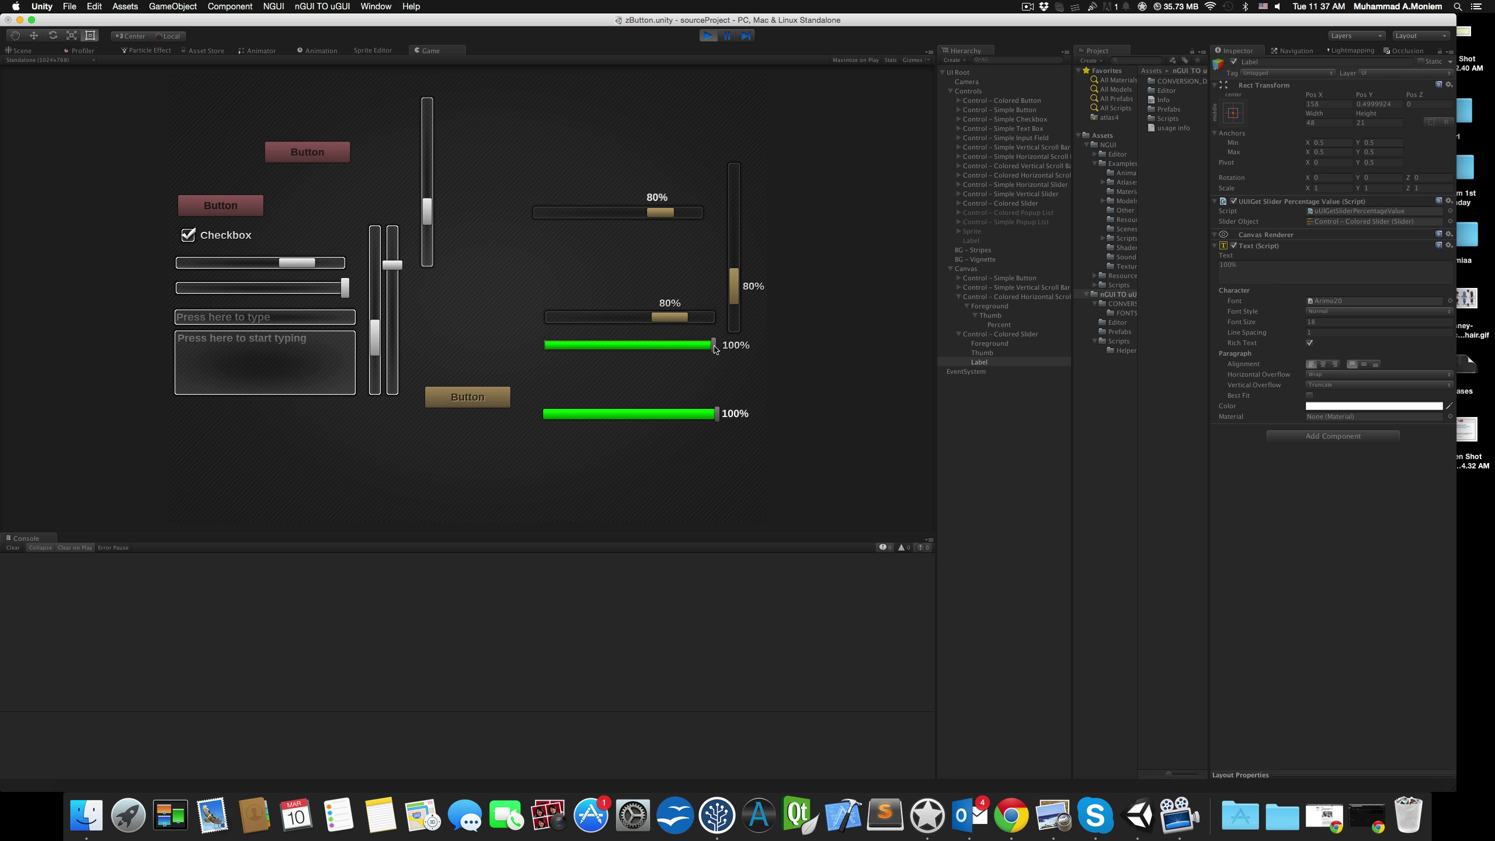
{"action": "left_click_drag", "start_coordinate": [715, 345], "coordinate": [662, 345]}
{"action": "left_click_drag", "start_coordinate": [717, 414], "coordinate": [595, 413]}
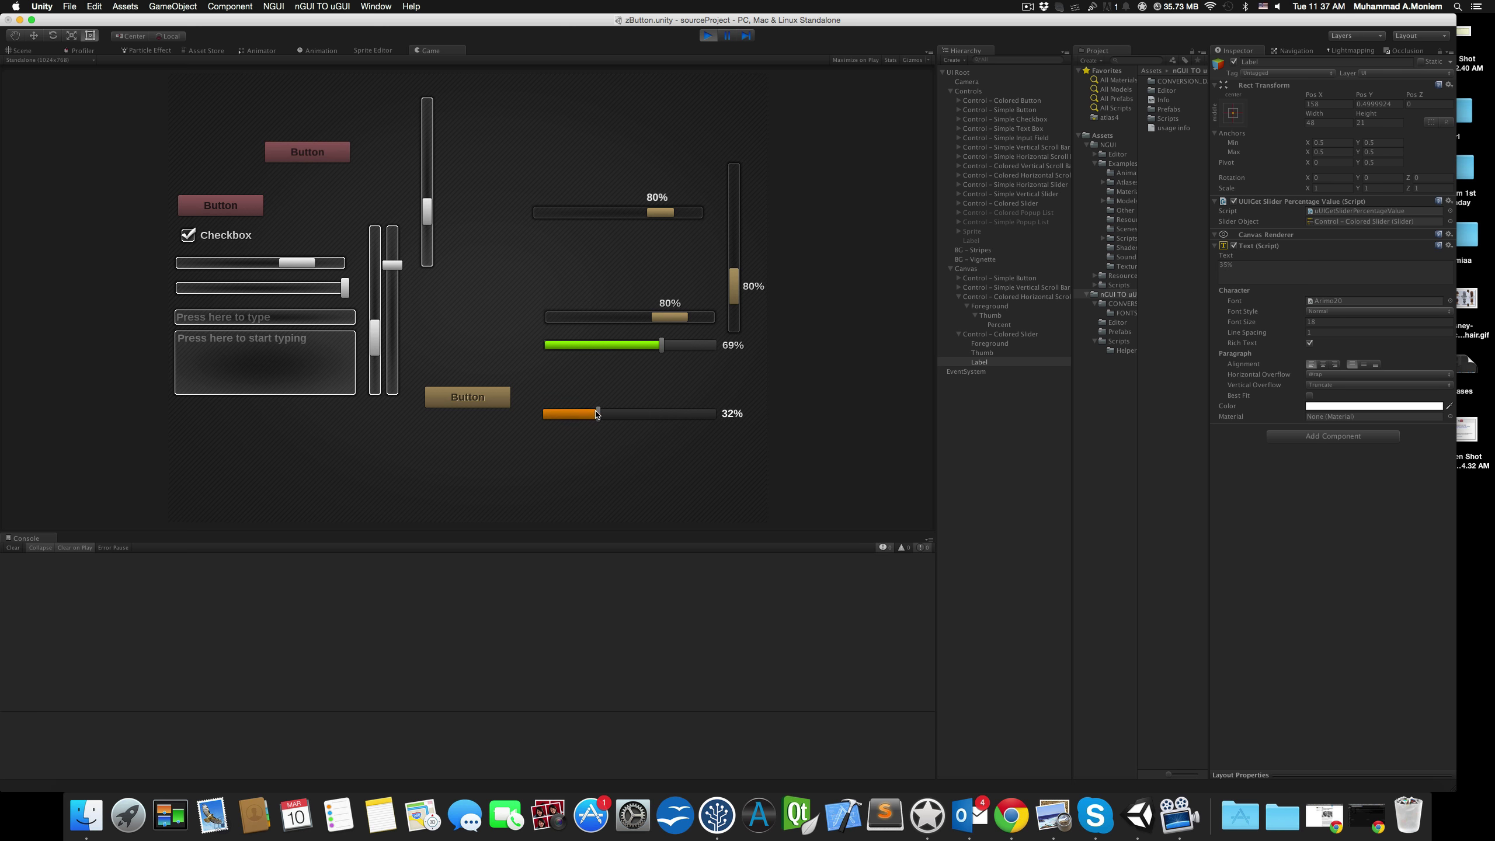
{"action": "key", "text": "super+p"}
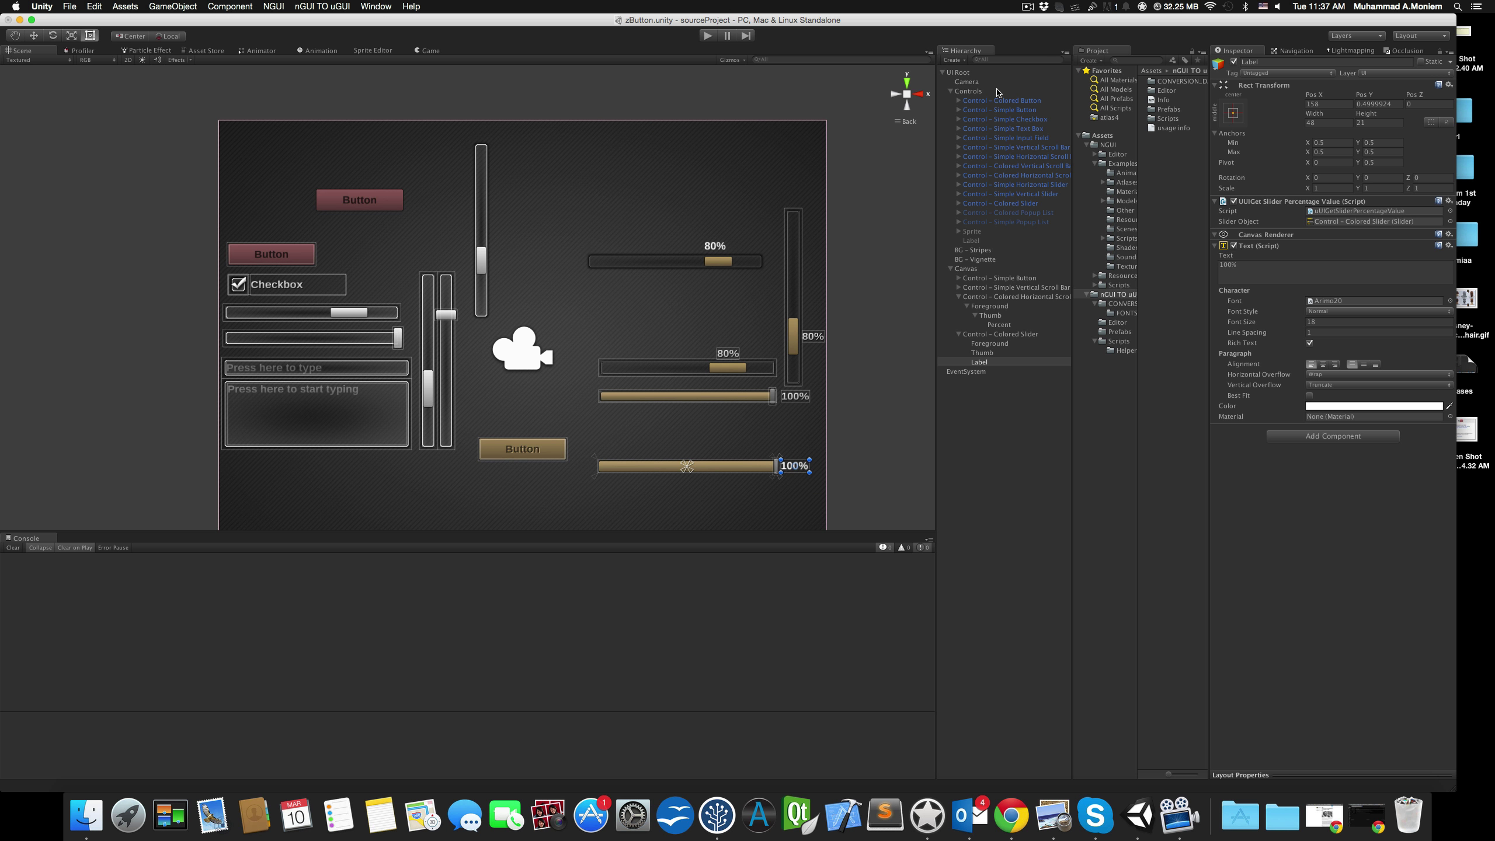
Move the Canvas out of UI Root to the top level of the scene hierarchy
{"action": "left_click", "coordinate": [951, 269]}
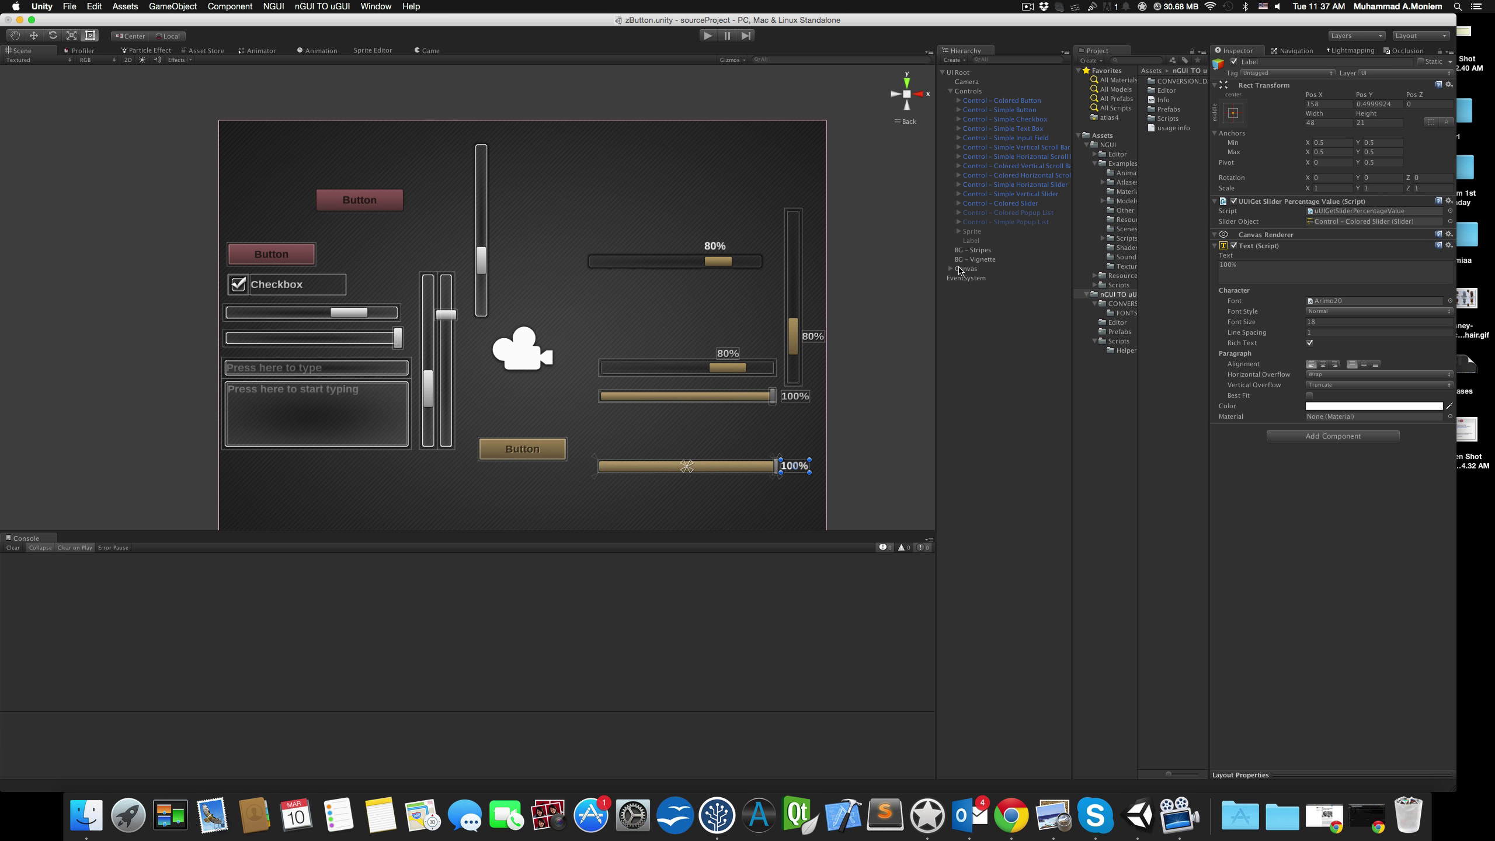
{"action": "left_click", "coordinate": [950, 91]}
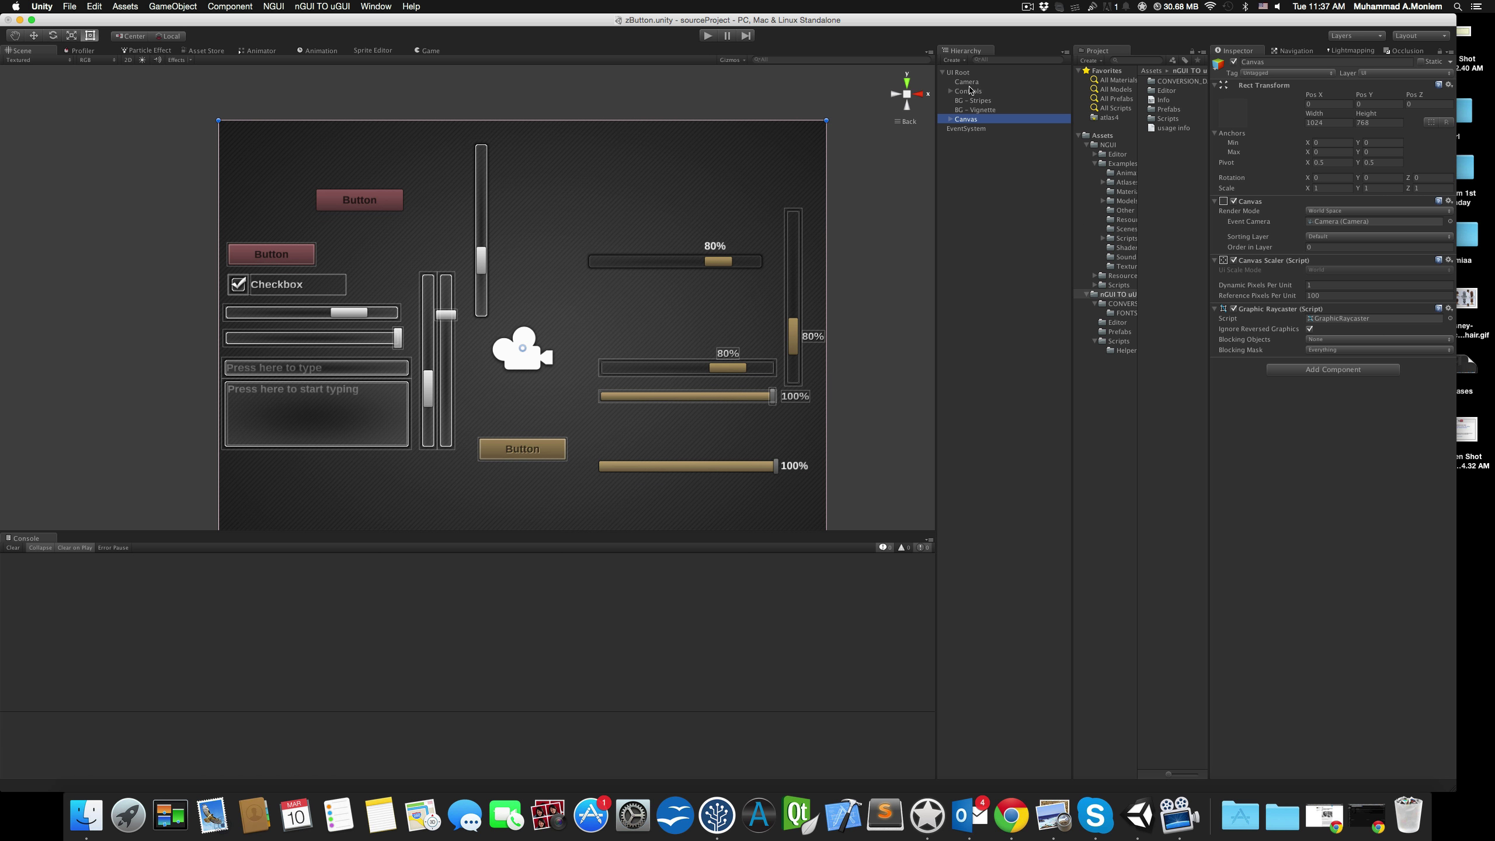
{"action": "left_click_drag", "start_coordinate": [970, 142], "coordinate": [985, 261]}
Deactivate the UI Root object, briefly run the scene to check what renders without it, and stop playback
{"action": "left_click", "coordinate": [943, 72]}
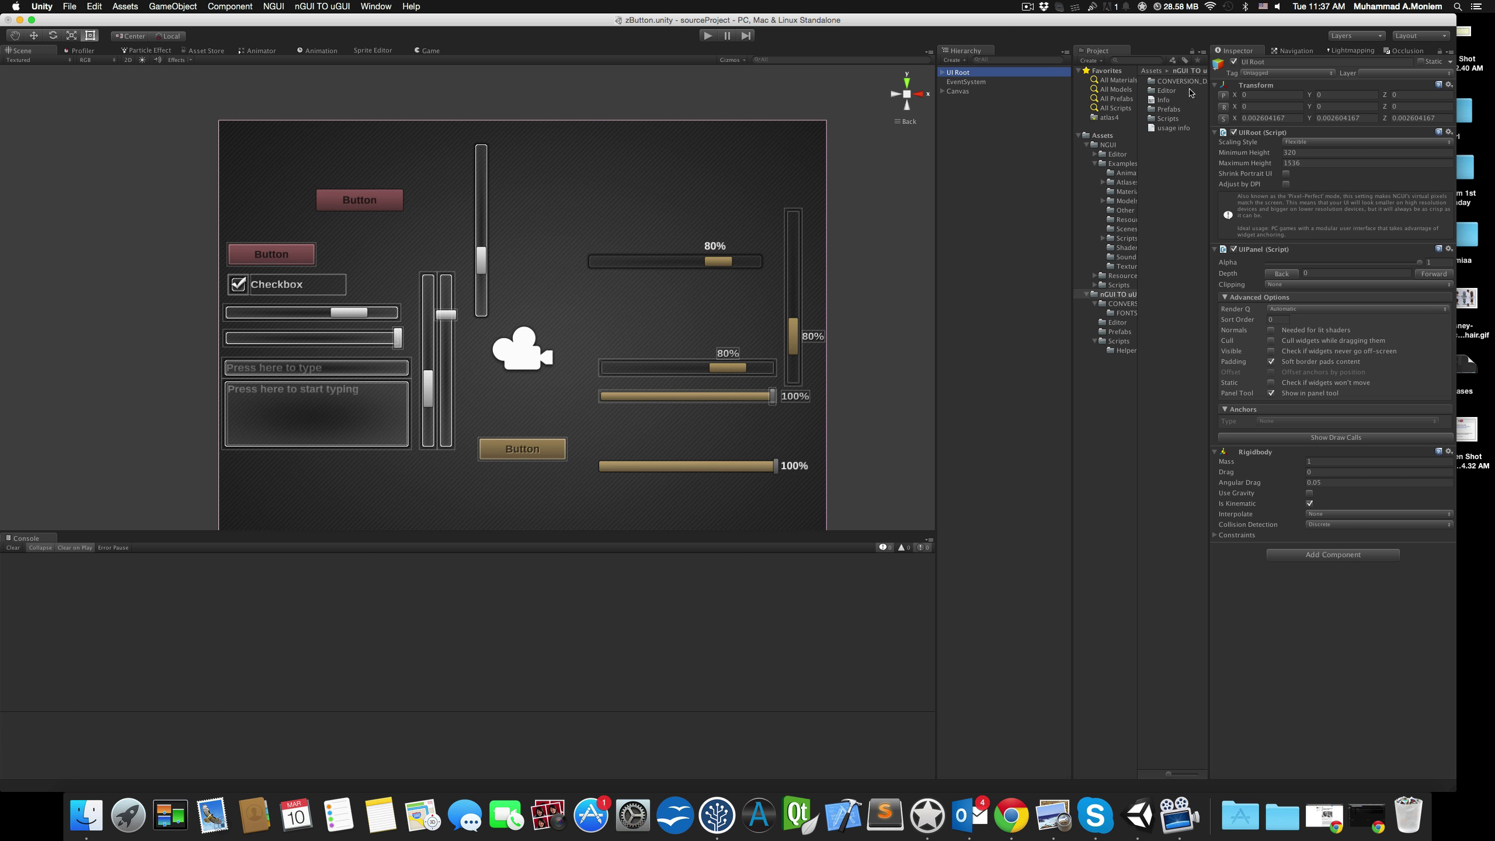
{"action": "left_click", "coordinate": [1239, 62]}
{"action": "left_click", "coordinate": [1234, 61]}
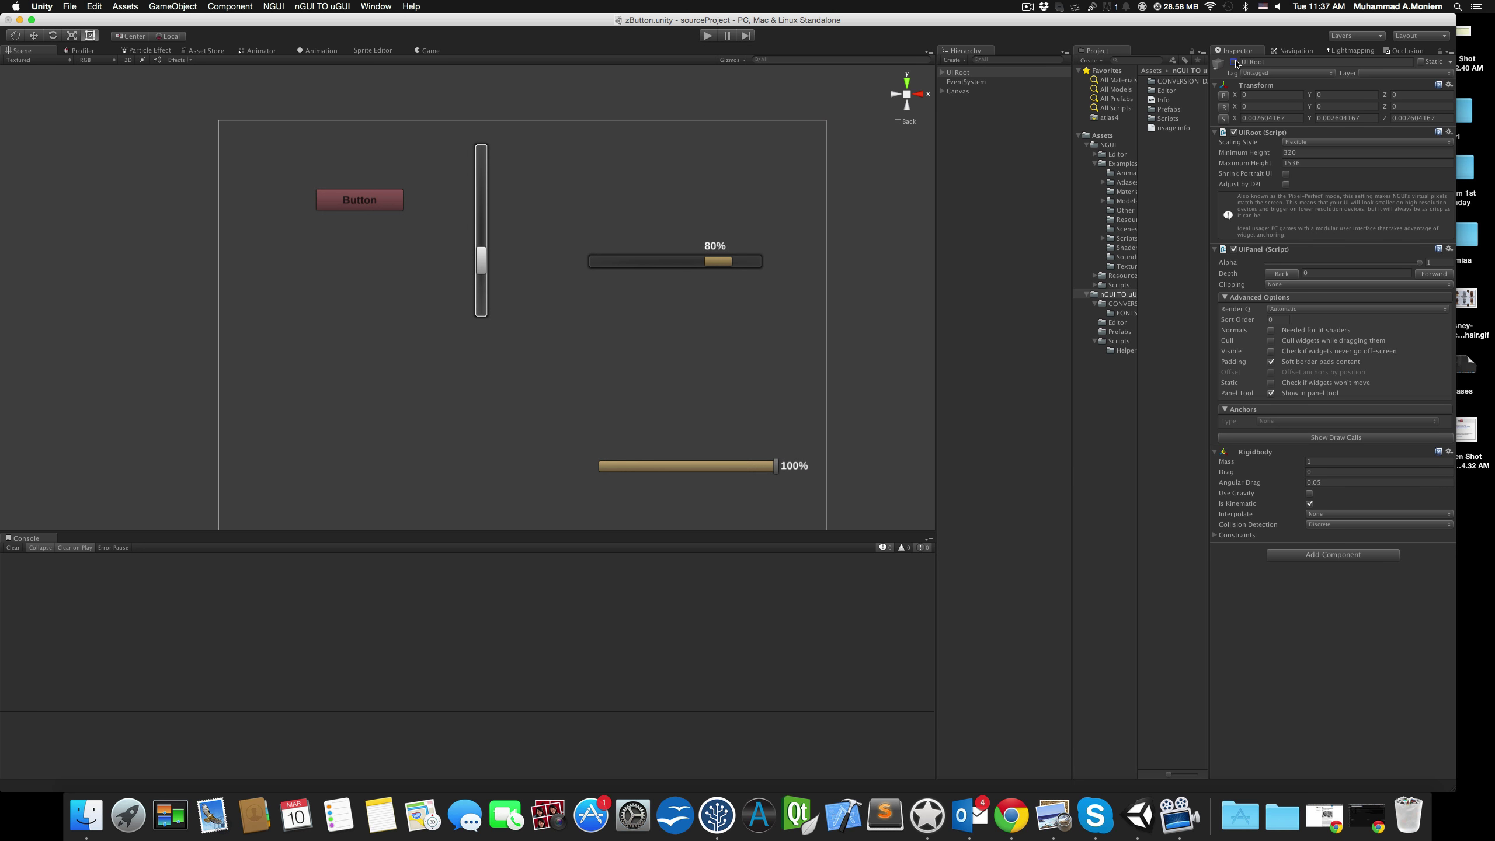
{"action": "left_click", "coordinate": [703, 35]}
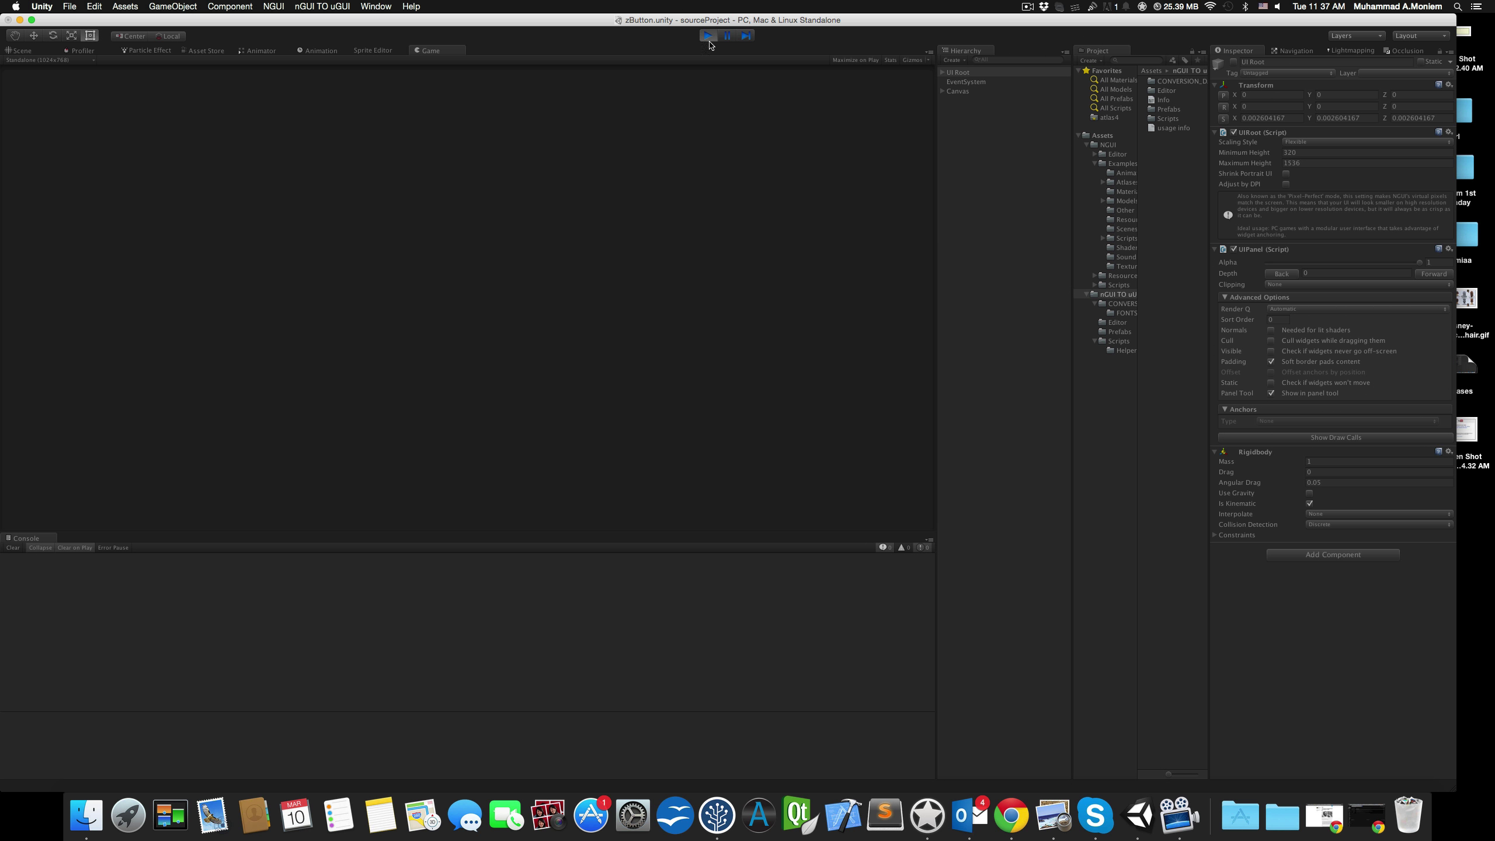
{"action": "left_click", "coordinate": [709, 36]}
Move the Camera out of the inactive UI Root to the top level of the scene hierarchy
{"action": "left_click", "coordinate": [942, 72]}
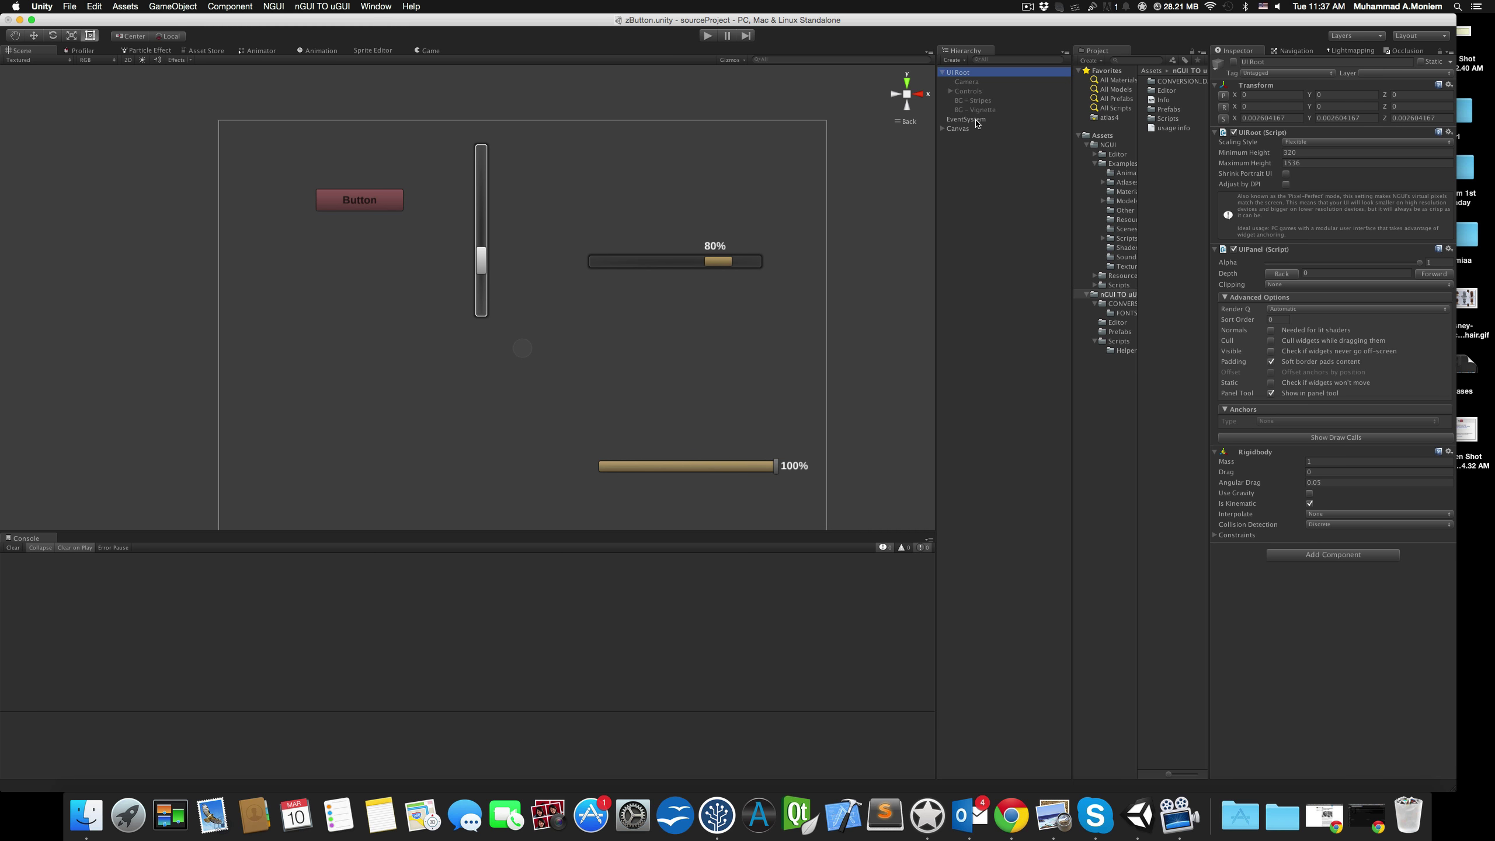
{"action": "left_click", "coordinate": [967, 82]}
{"action": "left_click_drag", "start_coordinate": [968, 83], "coordinate": [971, 206]}
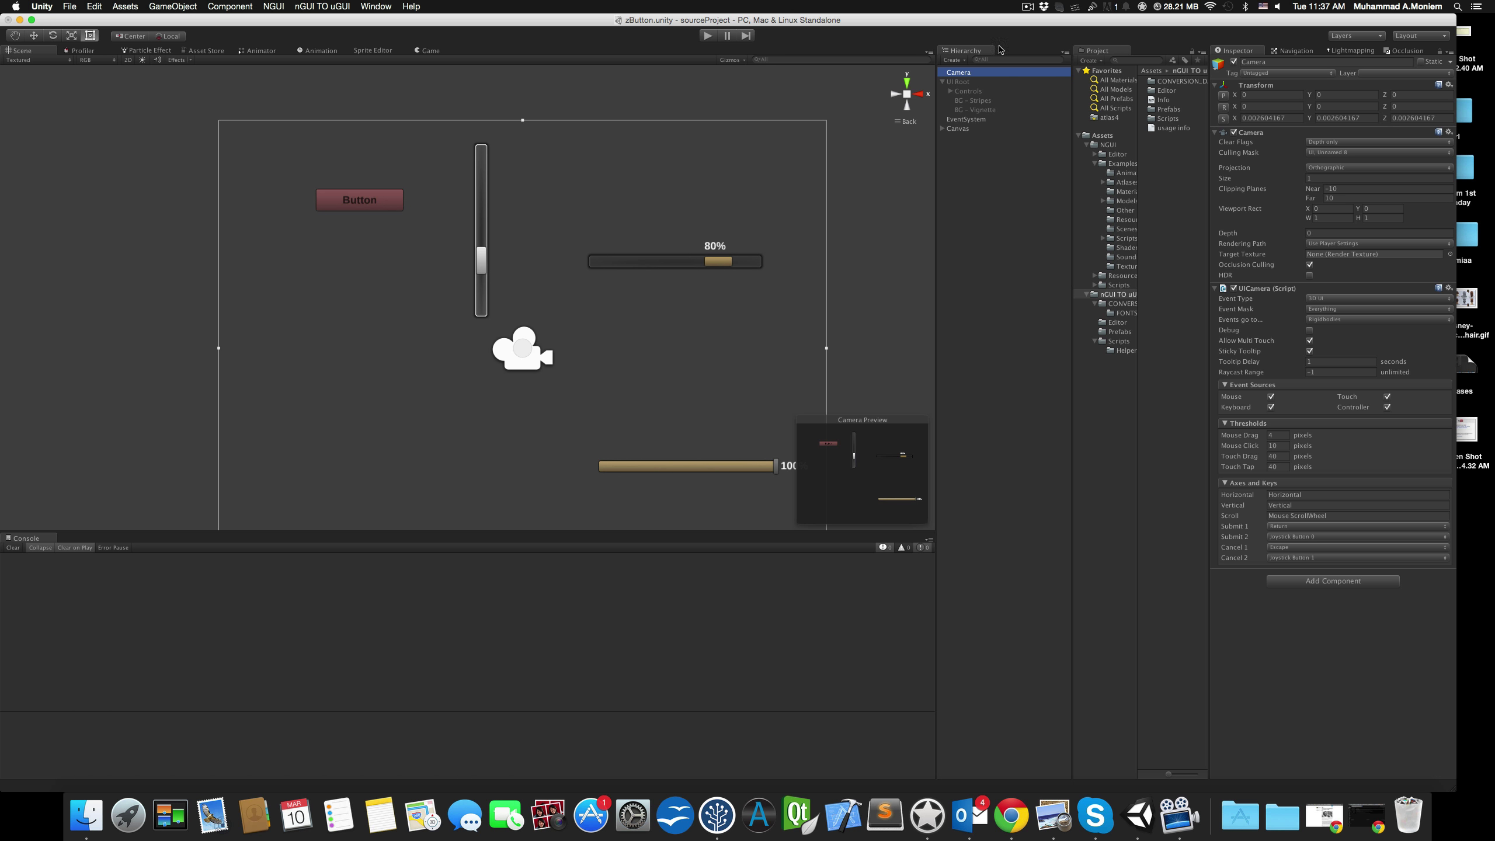
Run the scene and test the converted horizontal scroll bar, vertical scroll bar and Colored Slider by moving their handles
{"action": "left_click", "coordinate": [707, 36]}
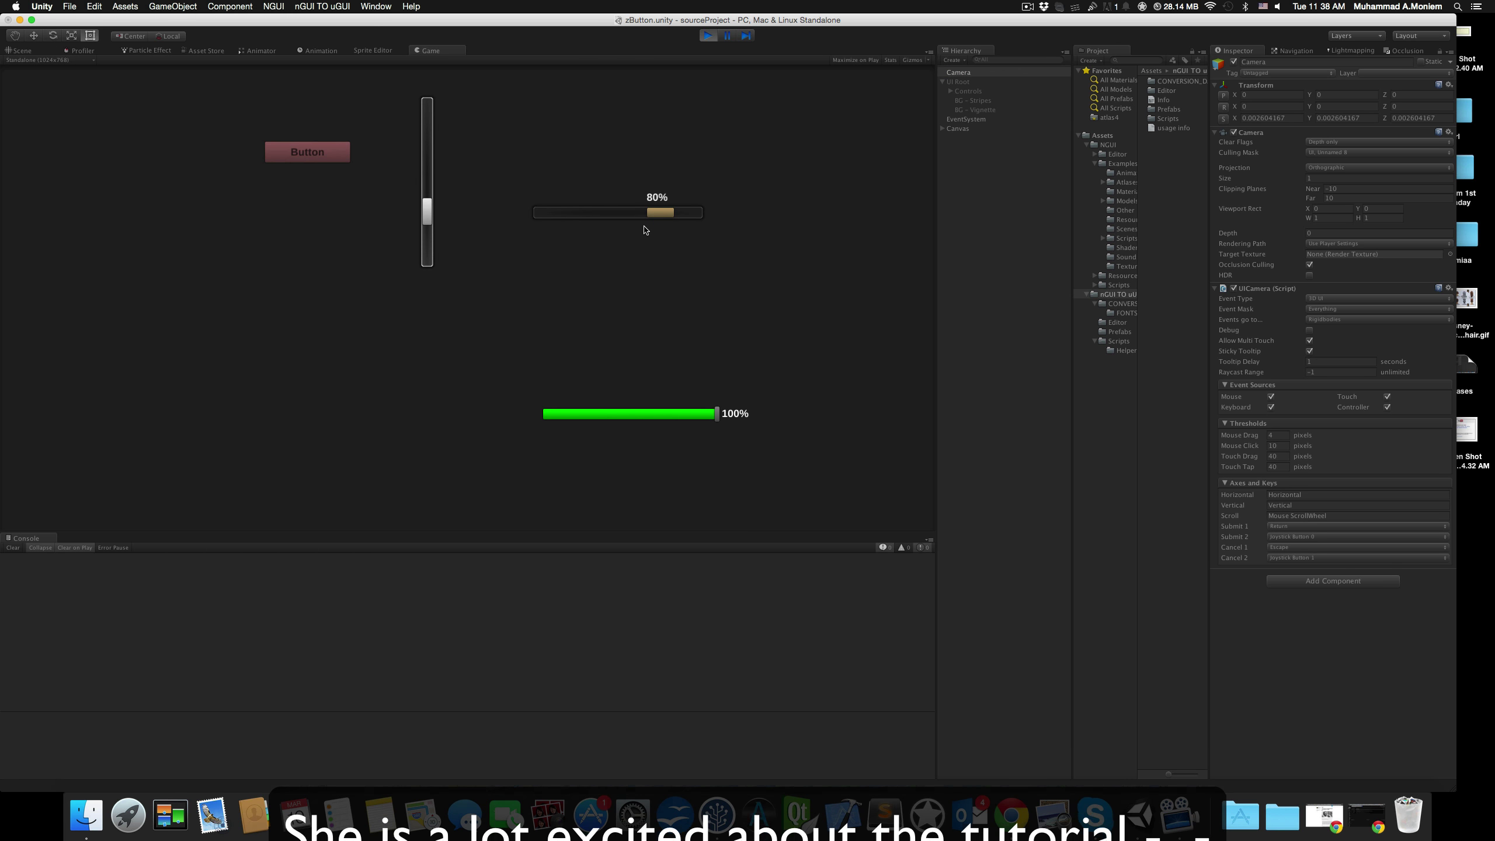
{"action": "left_click_drag", "start_coordinate": [658, 213], "coordinate": [679, 213]}
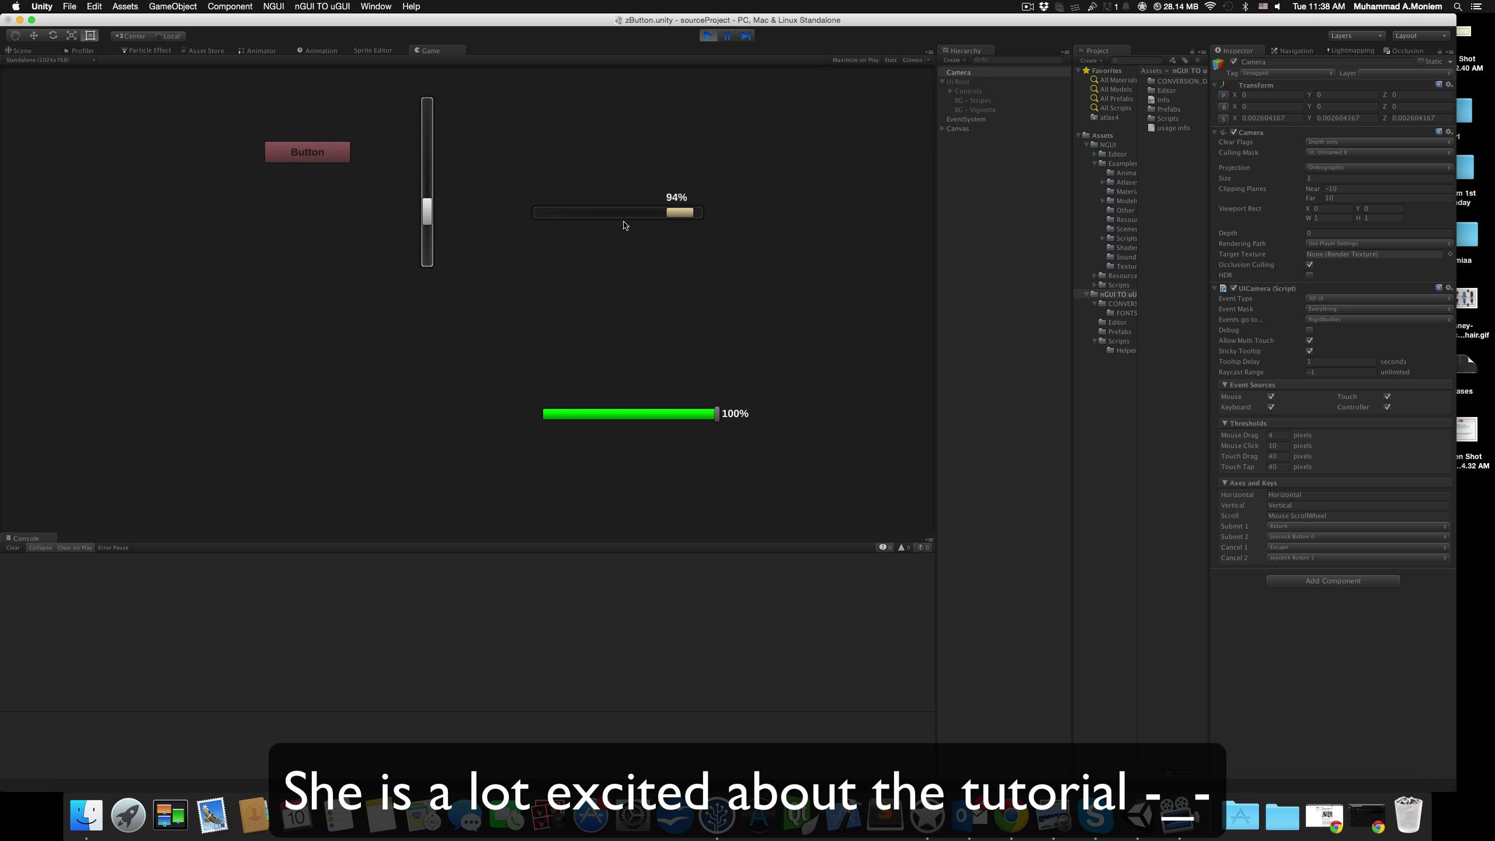
{"action": "left_click_drag", "start_coordinate": [424, 215], "coordinate": [422, 324]}
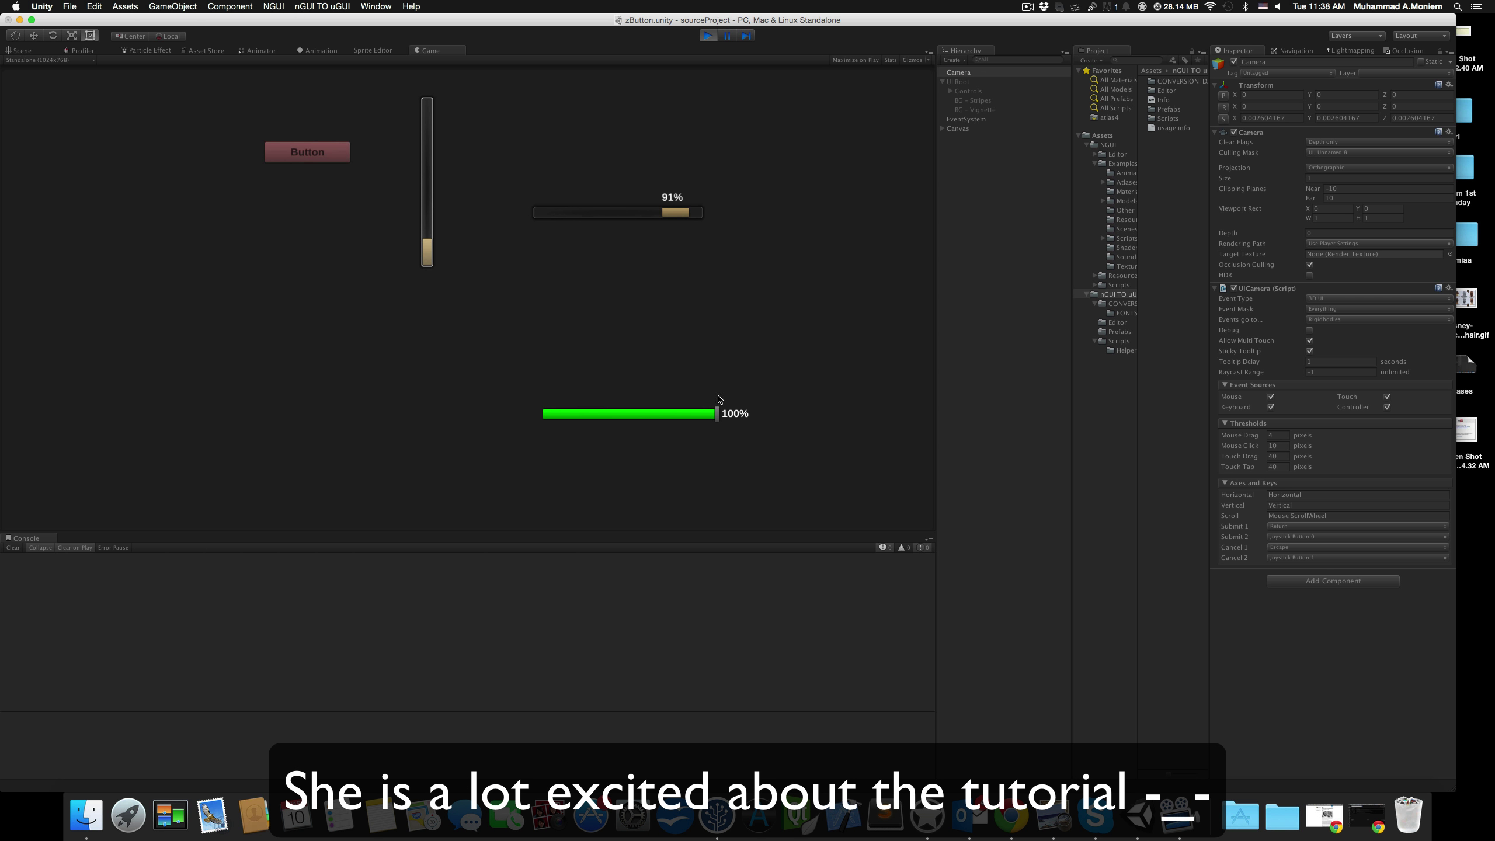
{"action": "left_click_drag", "start_coordinate": [716, 413], "coordinate": [757, 417]}
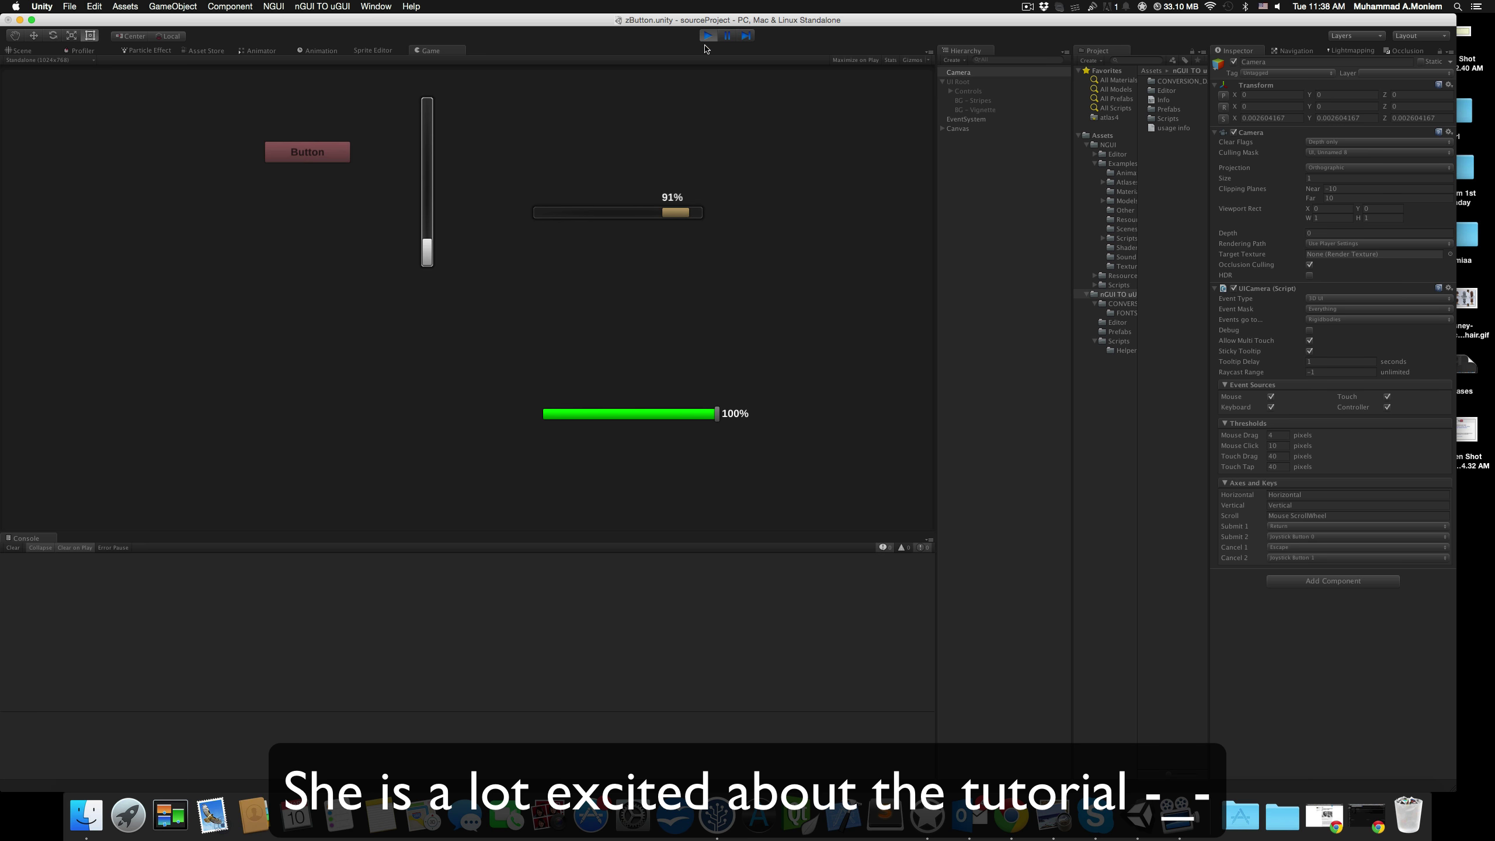